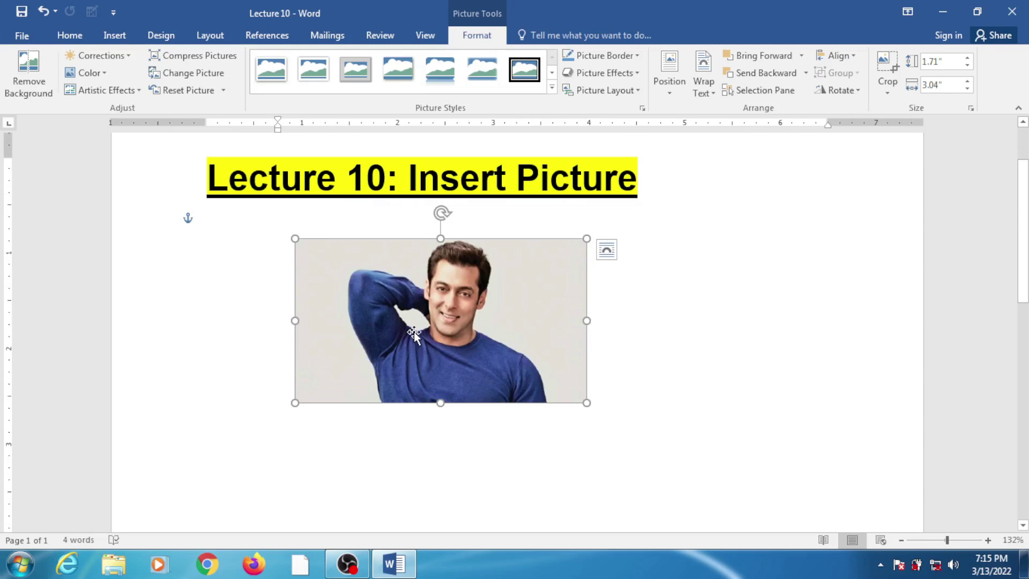
Step: Delete the existing portrait photo so only the 'Lecture 10: Insert Picture' heading remains
{"action": "key", "text": "Delete"}
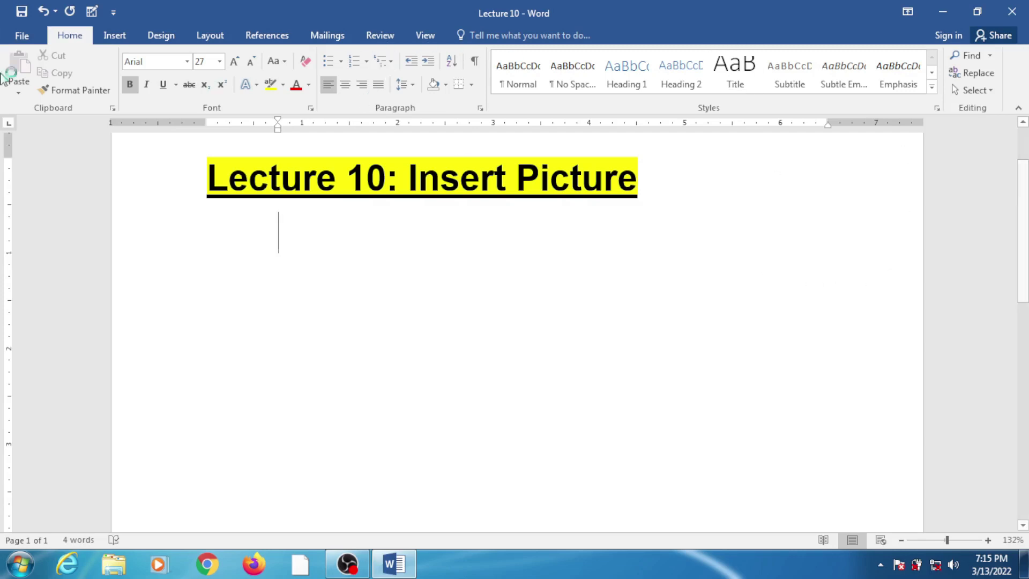
Step: In the Insert Picture dialog, browse to Desktop > Photos and select the 'salman' blue-sweater photo
{"action": "left_click", "coordinate": [118, 41]}
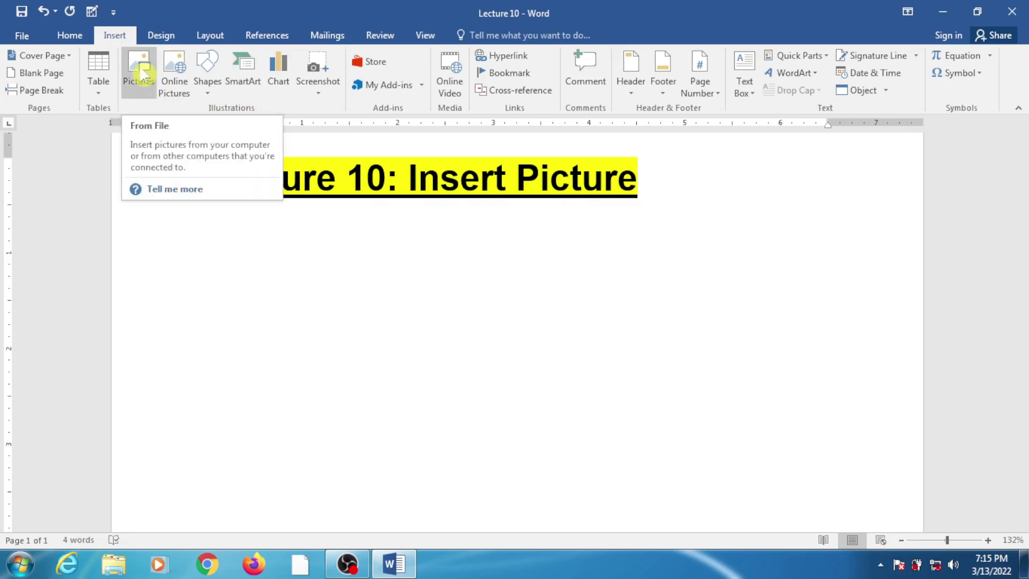
{"action": "left_click", "coordinate": [143, 75]}
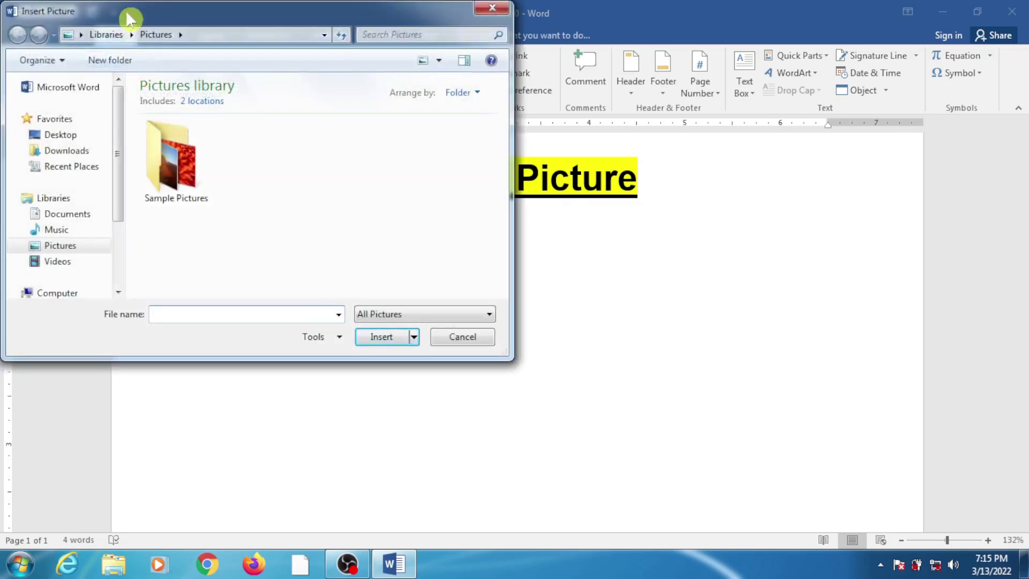
{"action": "left_click_drag", "start_coordinate": [125, 10], "coordinate": [158, 49]}
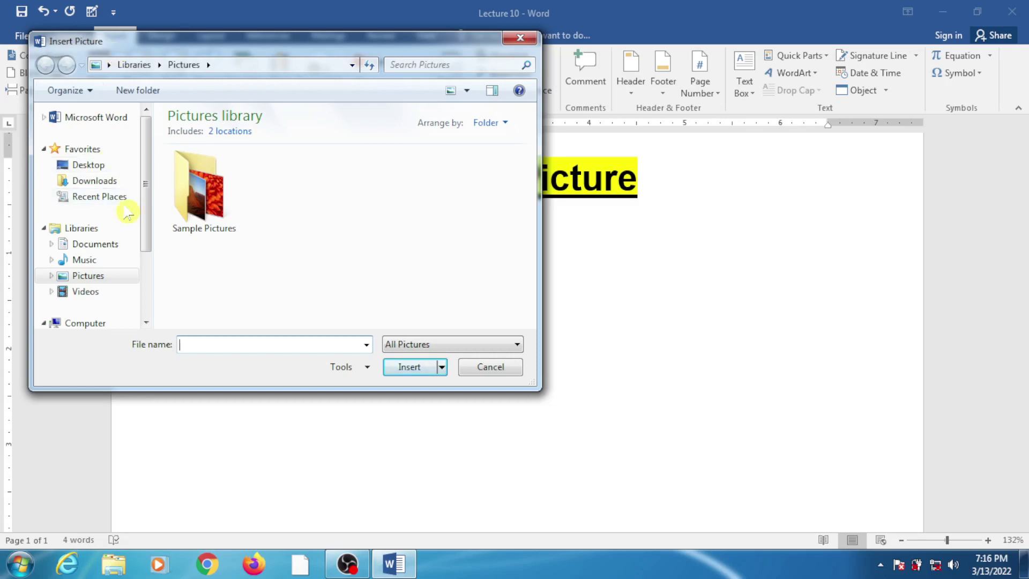
{"action": "mouse_move", "coordinate": [89, 165]}
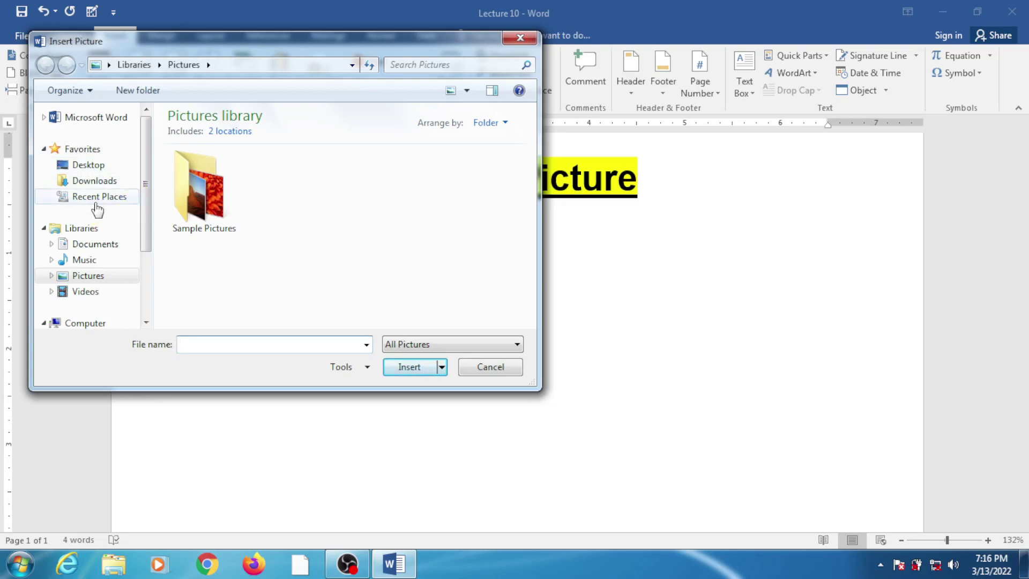
{"action": "left_click", "coordinate": [89, 166]}
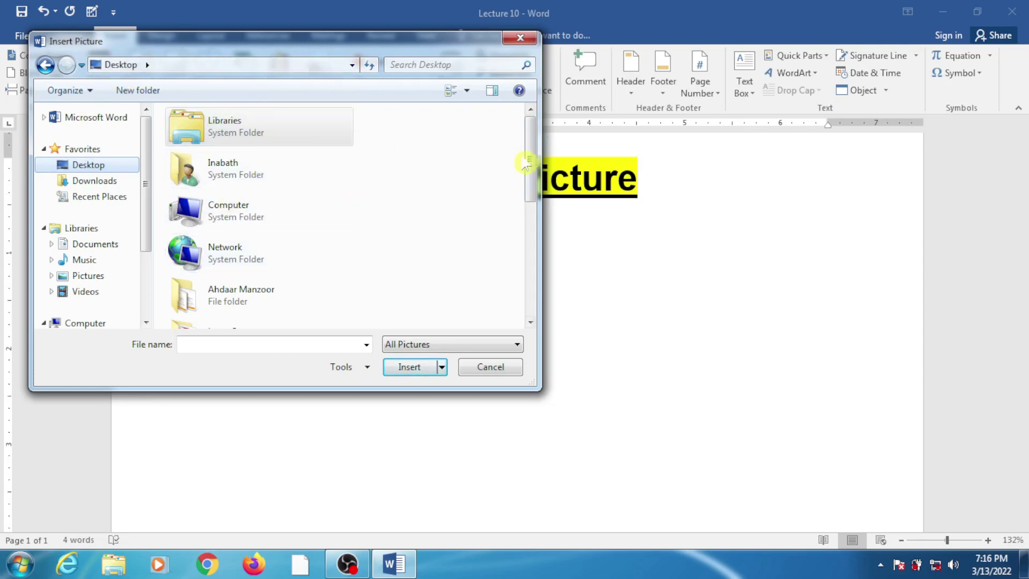
{"action": "mouse_move", "coordinate": [528, 160]}
{"action": "left_mouse_down"}
{"action": "mouse_move", "coordinate": [535, 268]}
{"action": "mouse_move", "coordinate": [525, 177]}
{"action": "mouse_move", "coordinate": [527, 225]}
{"action": "left_mouse_up"}
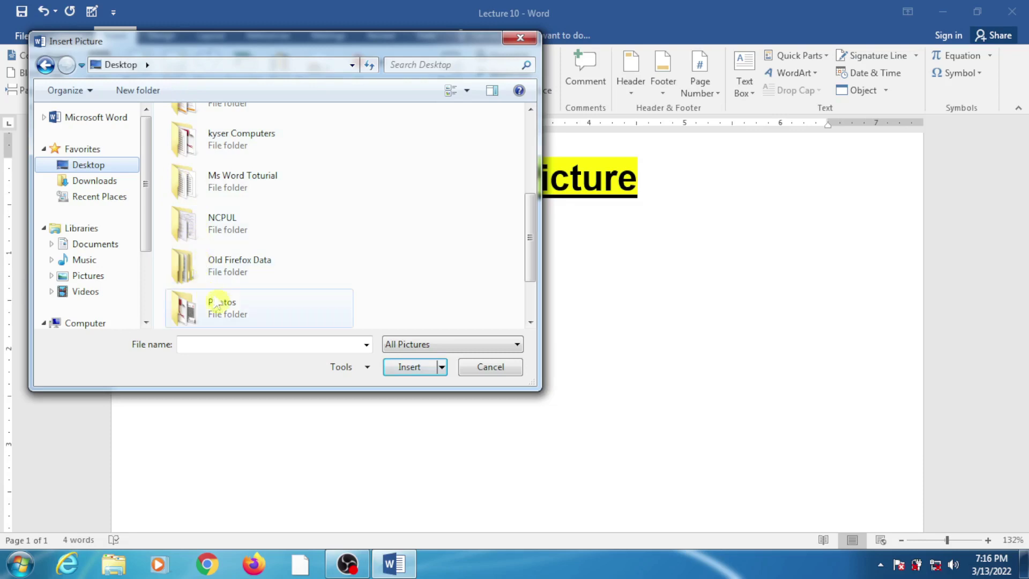
{"action": "left_click", "coordinate": [224, 317]}
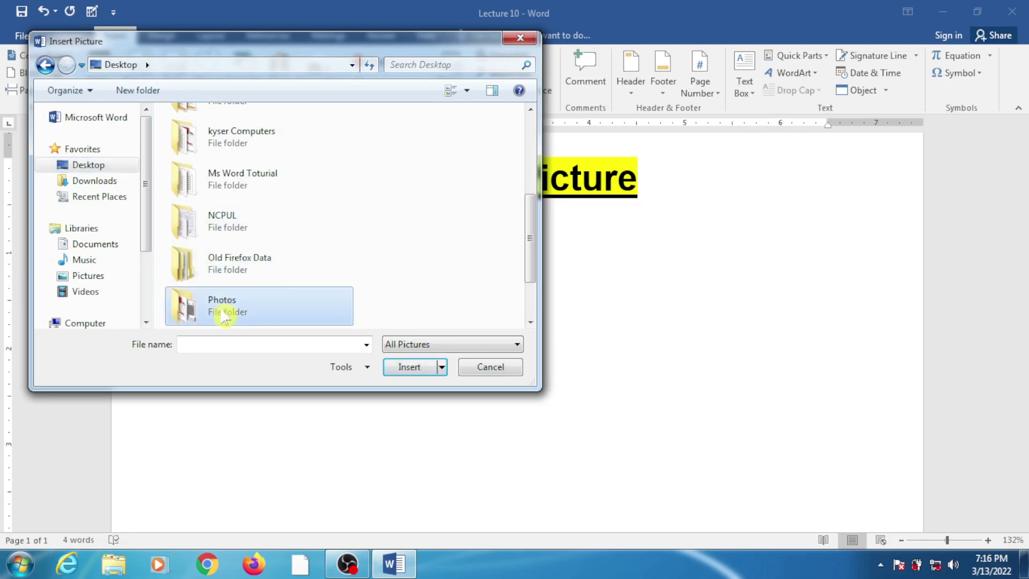
{"action": "right_click", "coordinate": [224, 316]}
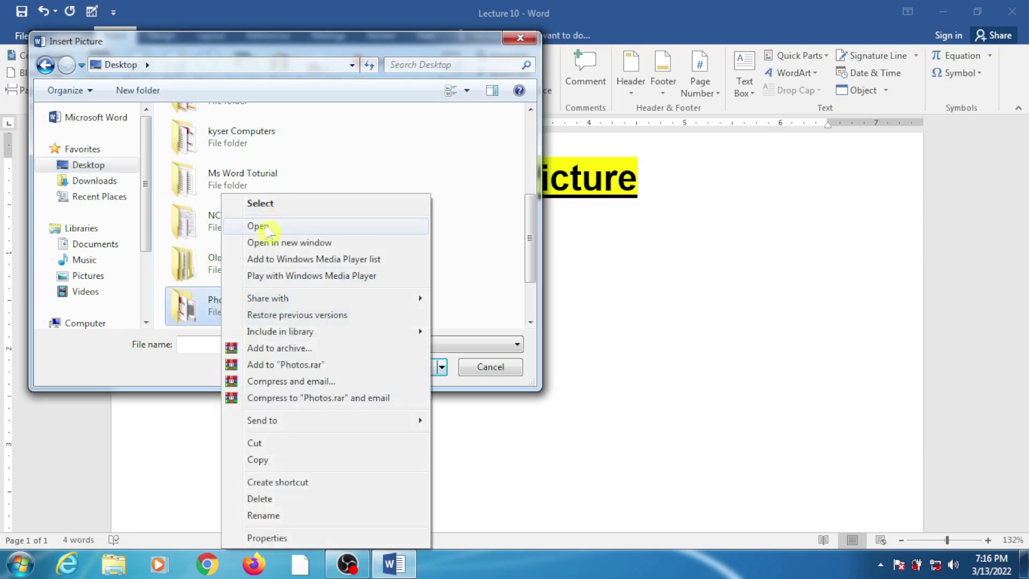
{"action": "double_click", "coordinate": [204, 308]}
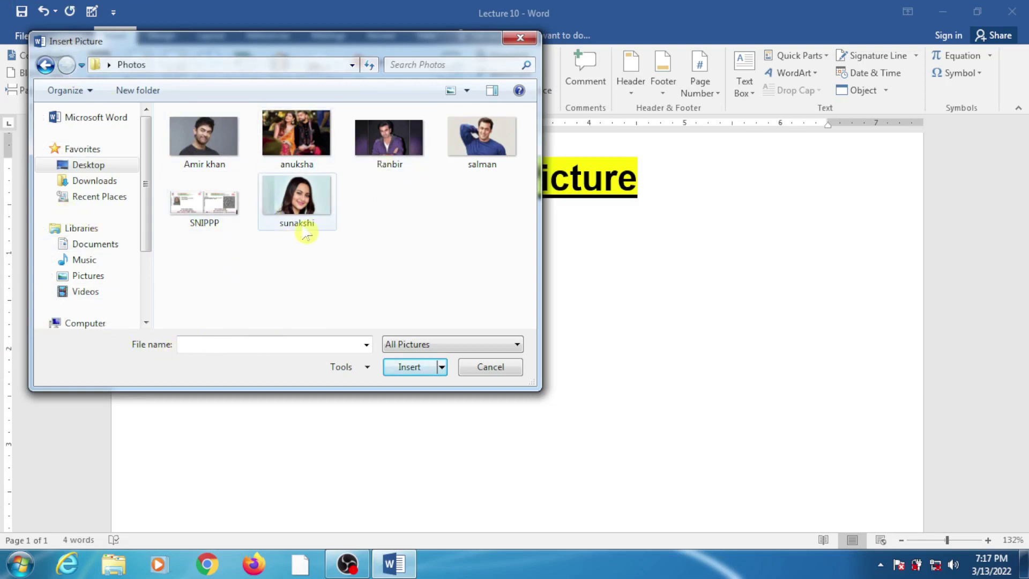
{"action": "left_click", "coordinate": [478, 135]}
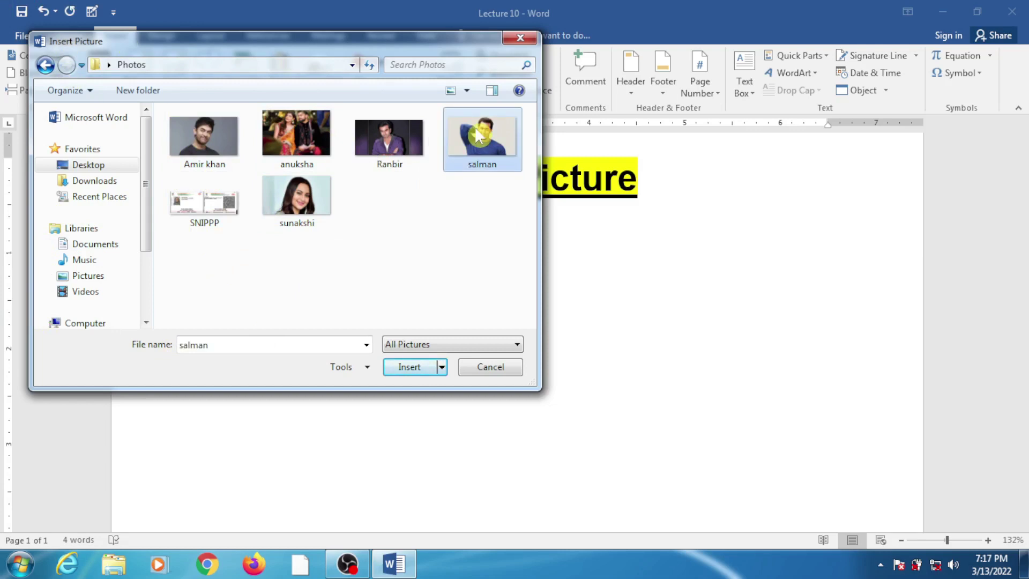
{"action": "left_click", "coordinate": [413, 367]}
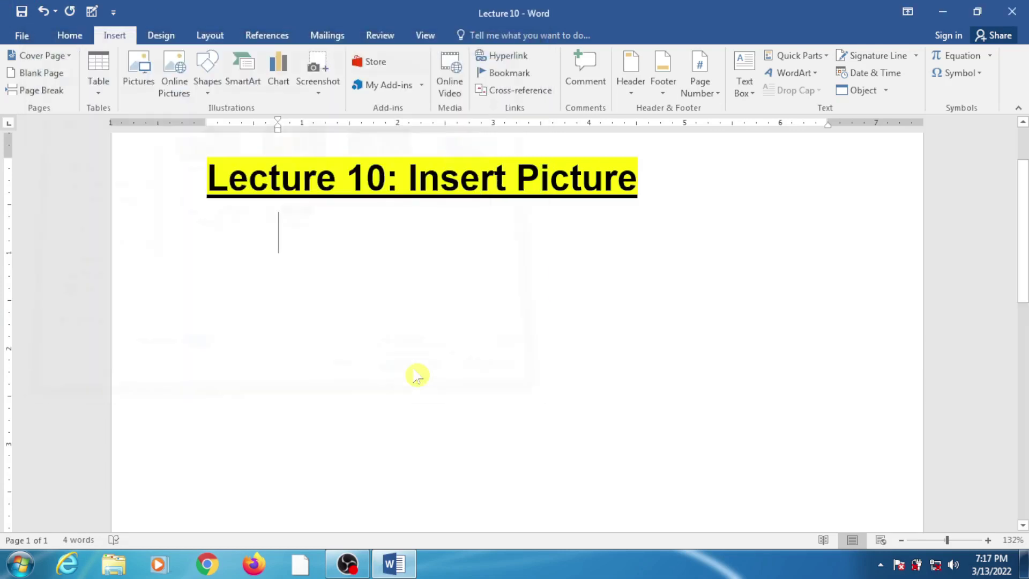
{"action": "scroll", "coordinate": [525, 370], "scroll_direction": "down", "scroll_amount": 2}
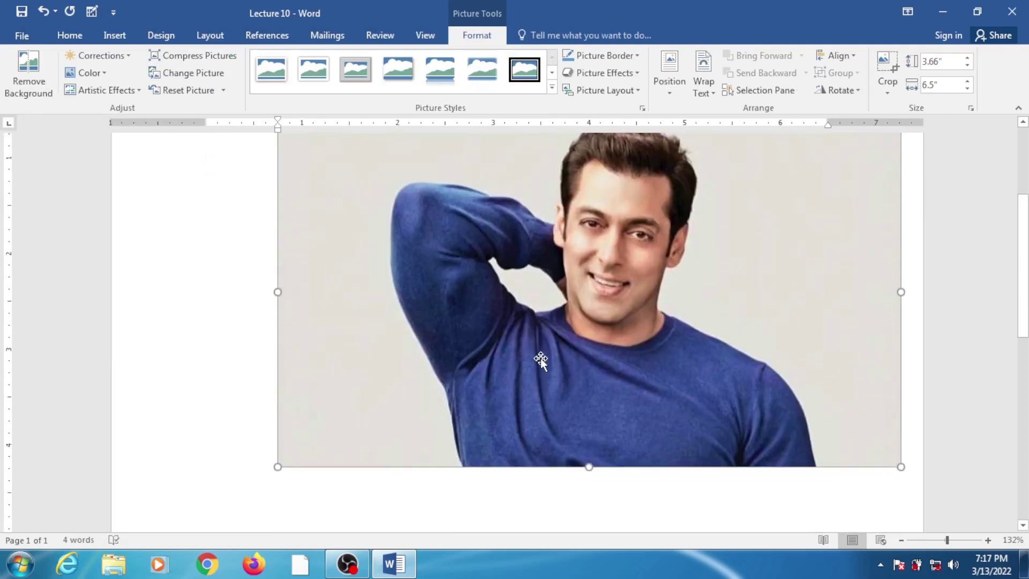
{"action": "scroll", "coordinate": [538, 361], "scroll_direction": "up", "scroll_amount": 3}
{"action": "left_click_drag", "start_coordinate": [533, 368], "coordinate": [341, 356]}
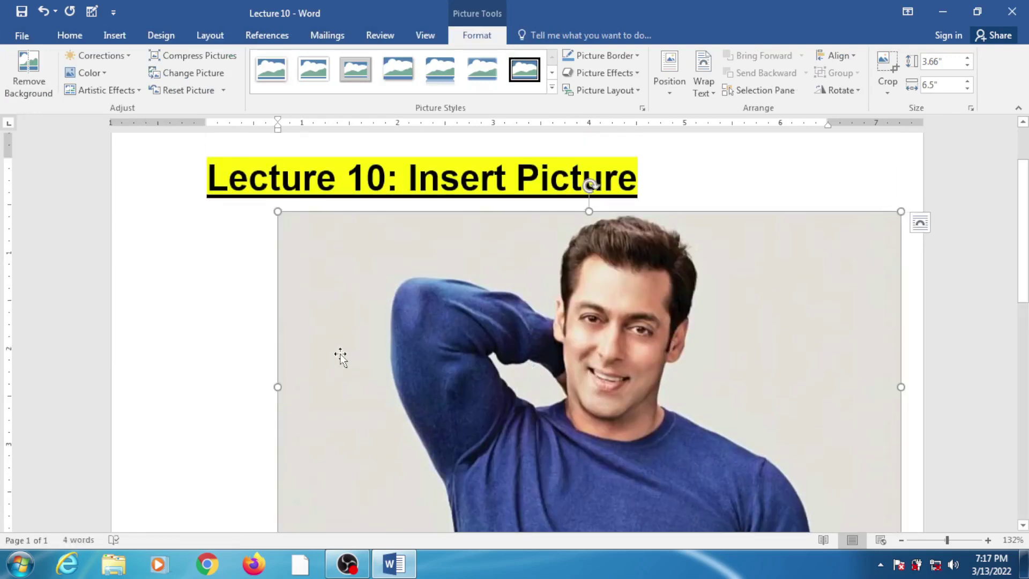
{"action": "left_click", "coordinate": [206, 343]}
{"action": "left_click_drag", "start_coordinate": [492, 315], "coordinate": [233, 325]}
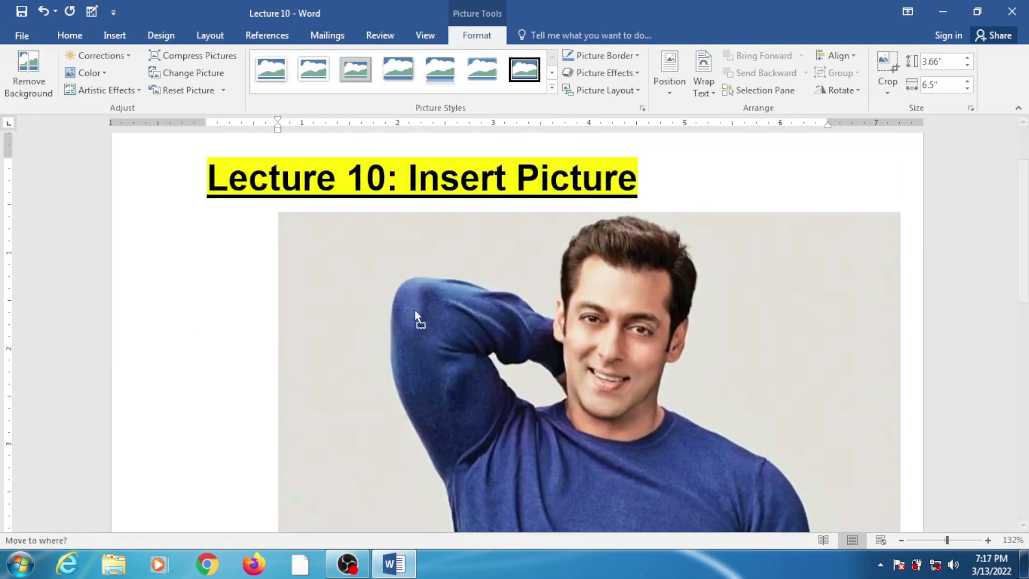
{"action": "left_click_drag", "start_coordinate": [419, 322], "coordinate": [161, 322]}
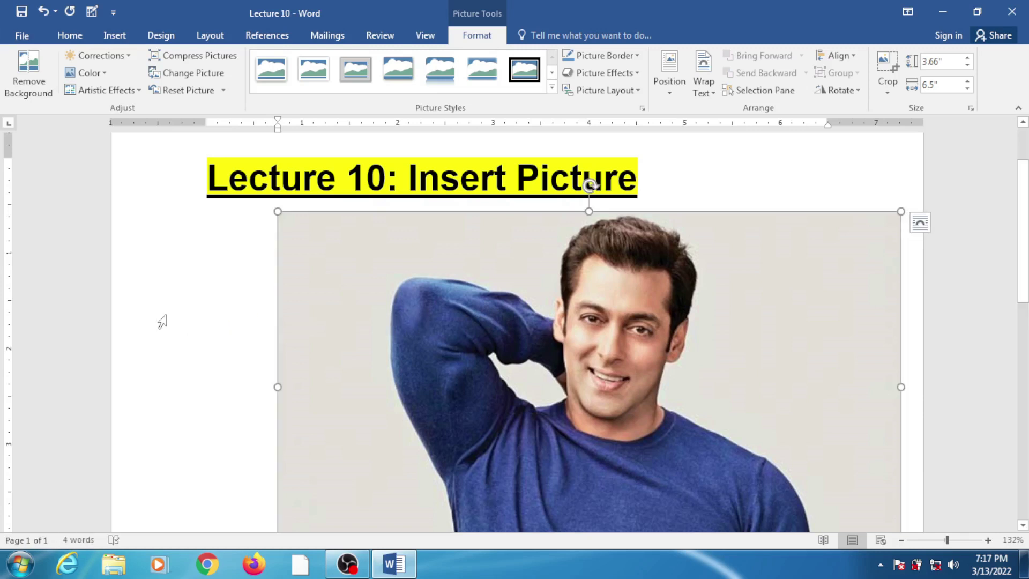
{"action": "left_click_drag", "start_coordinate": [455, 313], "coordinate": [131, 325]}
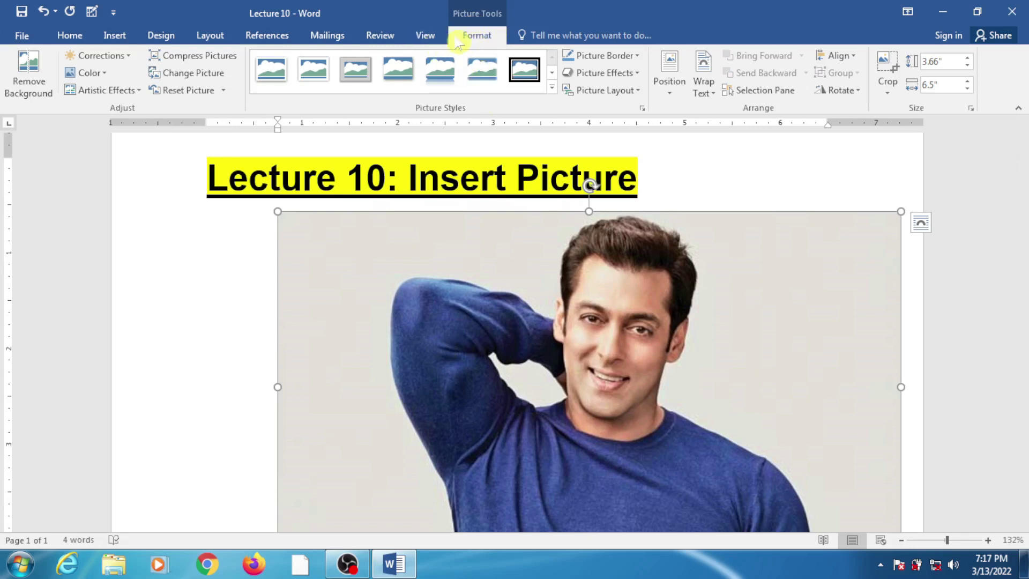
Step: Set the blue-sweater photo's text wrapping to Square
{"action": "left_click", "coordinate": [472, 40]}
{"action": "left_click", "coordinate": [715, 96]}
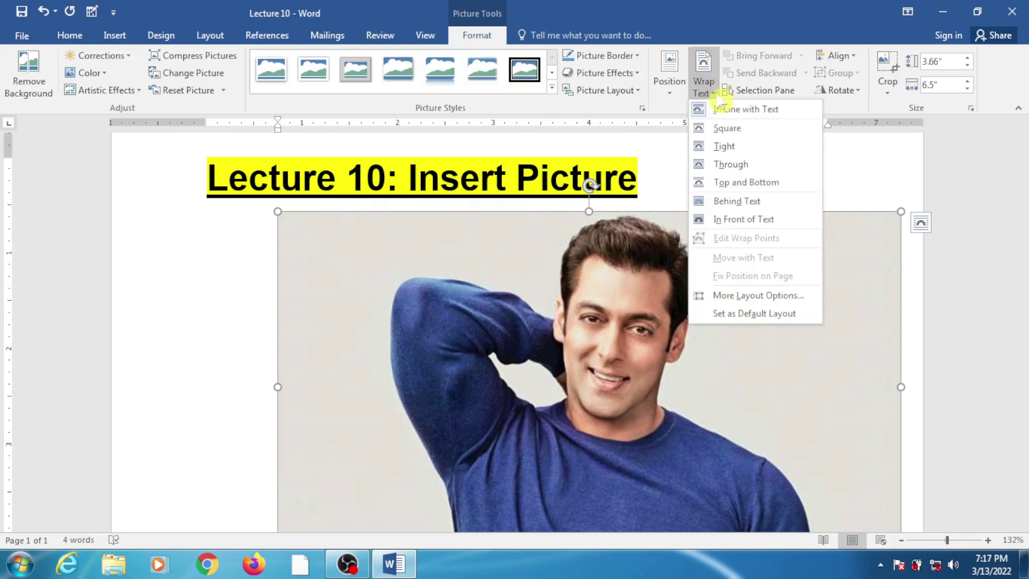
{"action": "left_click", "coordinate": [717, 127]}
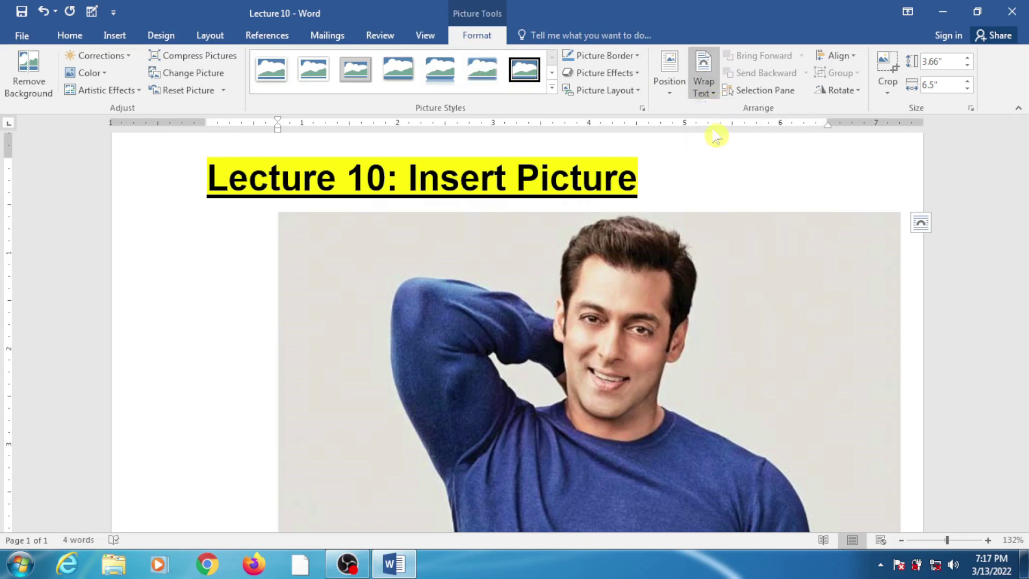
{"action": "left_click", "coordinate": [703, 86]}
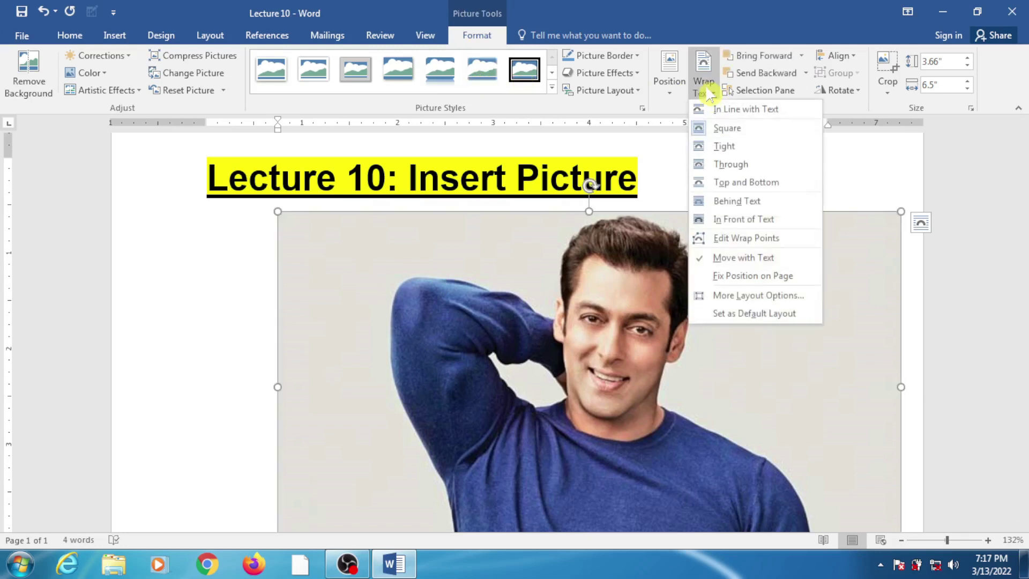
{"action": "left_click", "coordinate": [718, 128]}
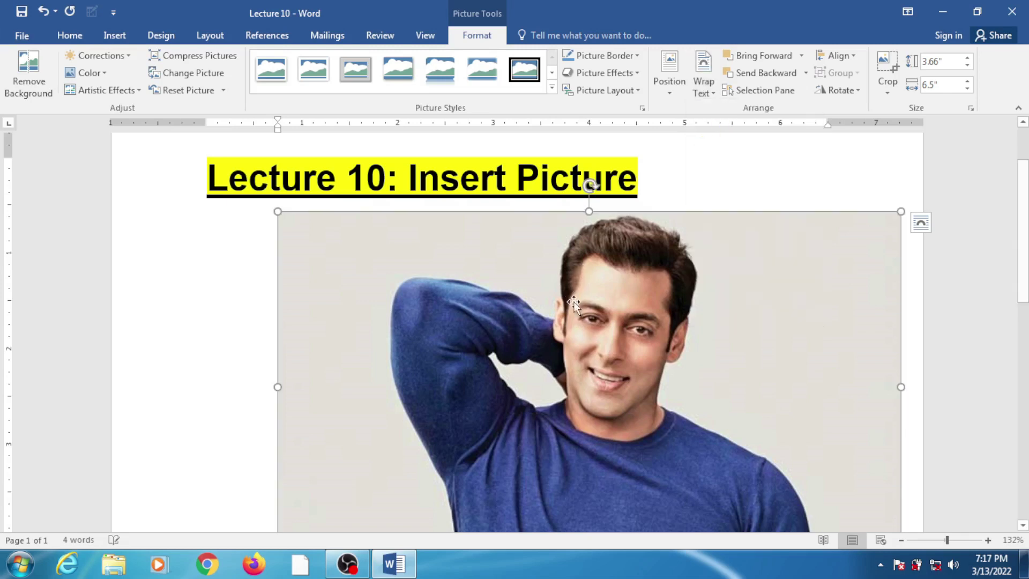
Step: Drag the photo left so it sits flush with the margin under the title
{"action": "mouse_move", "coordinate": [592, 300]}
{"action": "left_mouse_down"}
{"action": "mouse_move", "coordinate": [490, 304]}
{"action": "mouse_move", "coordinate": [523, 294]}
{"action": "left_mouse_up"}
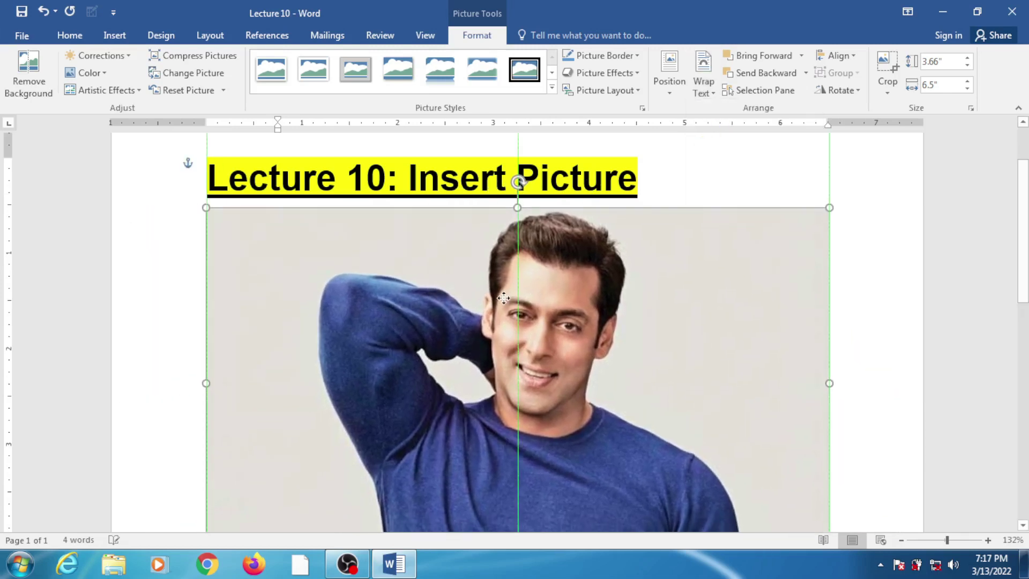
{"action": "scroll", "coordinate": [493, 311], "scroll_direction": "down", "scroll_amount": 2}
{"action": "scroll", "coordinate": [494, 310], "scroll_direction": "down", "scroll_amount": 1}
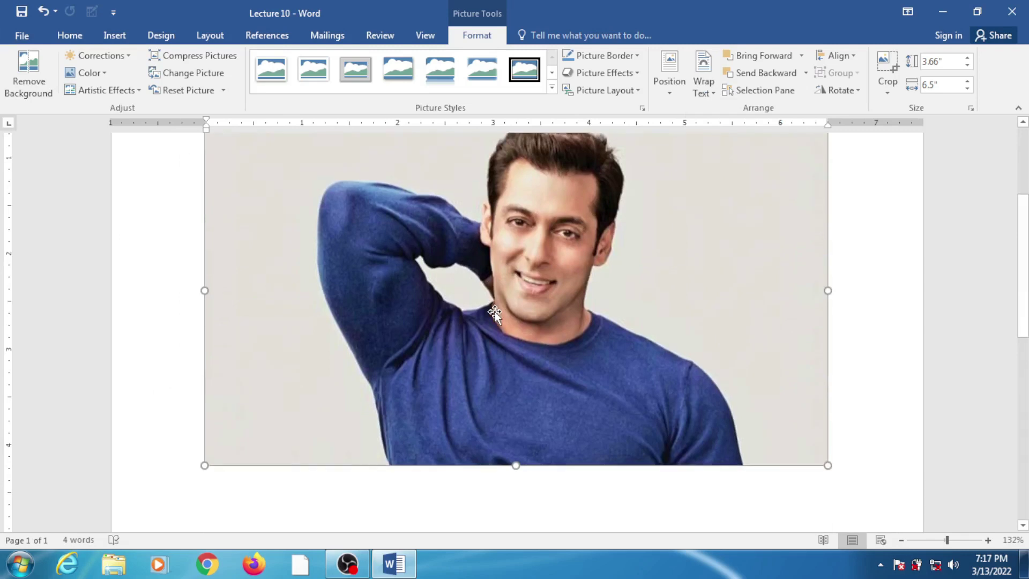
{"action": "scroll", "coordinate": [494, 311], "scroll_direction": "up", "scroll_amount": 1}
{"action": "scroll", "coordinate": [494, 310], "scroll_direction": "up", "scroll_amount": 2}
{"action": "scroll", "coordinate": [494, 311], "scroll_direction": "down", "scroll_amount": 3}
{"action": "scroll", "coordinate": [493, 312], "scroll_direction": "down", "scroll_amount": 1}
{"action": "scroll", "coordinate": [490, 310], "scroll_direction": "up", "scroll_amount": 2}
{"action": "scroll", "coordinate": [491, 309], "scroll_direction": "down", "scroll_amount": 1}
{"action": "scroll", "coordinate": [488, 311], "scroll_direction": "down", "scroll_amount": 2}
Step: Resize the photo from its corner to about 0.92 by 1.64 inches, then deselect it
{"action": "left_click_drag", "start_coordinate": [827, 466], "coordinate": [479, 288]}
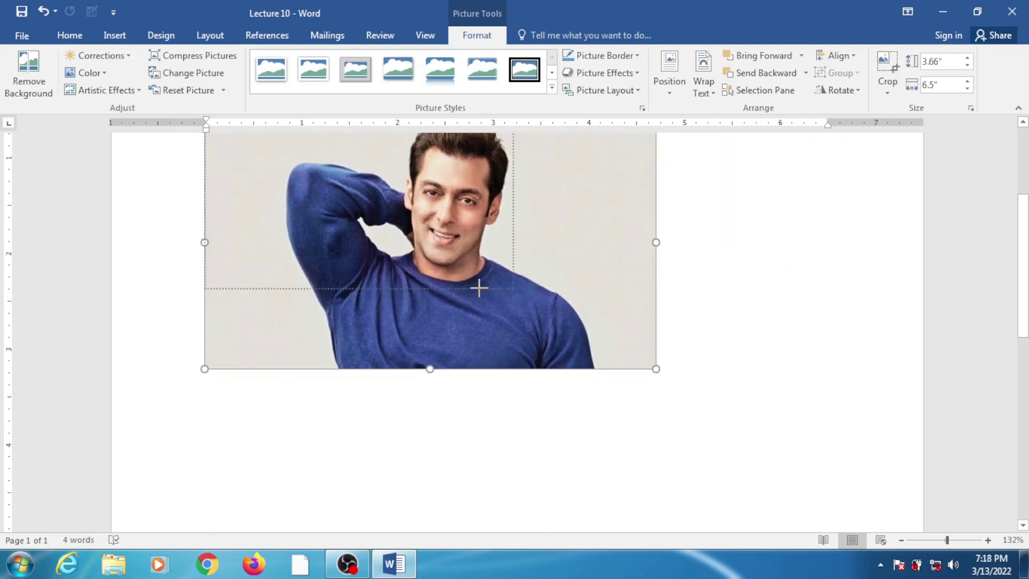
{"action": "left_click_drag", "start_coordinate": [479, 288], "coordinate": [329, 185]}
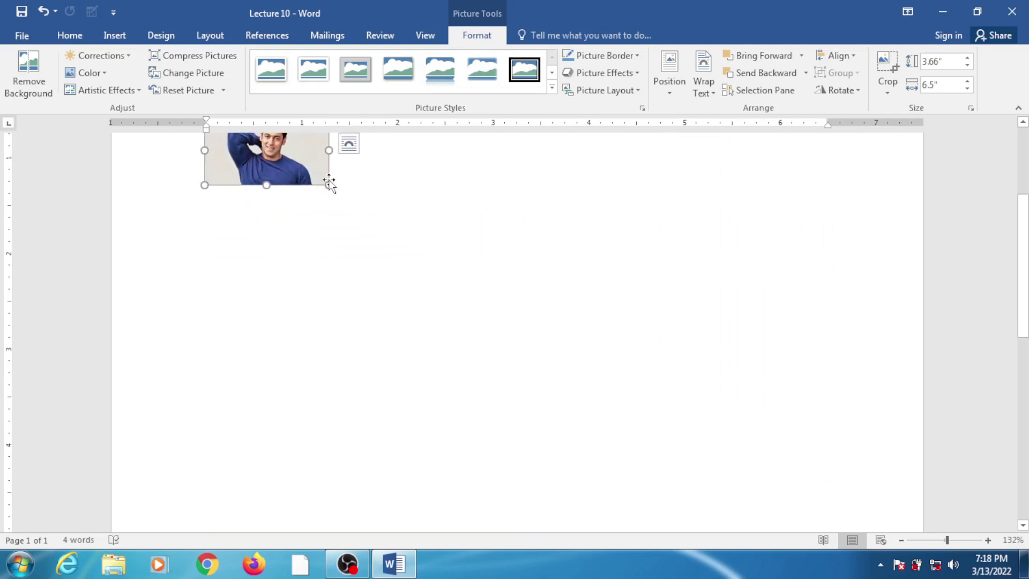
{"action": "scroll", "coordinate": [347, 188], "scroll_direction": "up", "scroll_amount": 3}
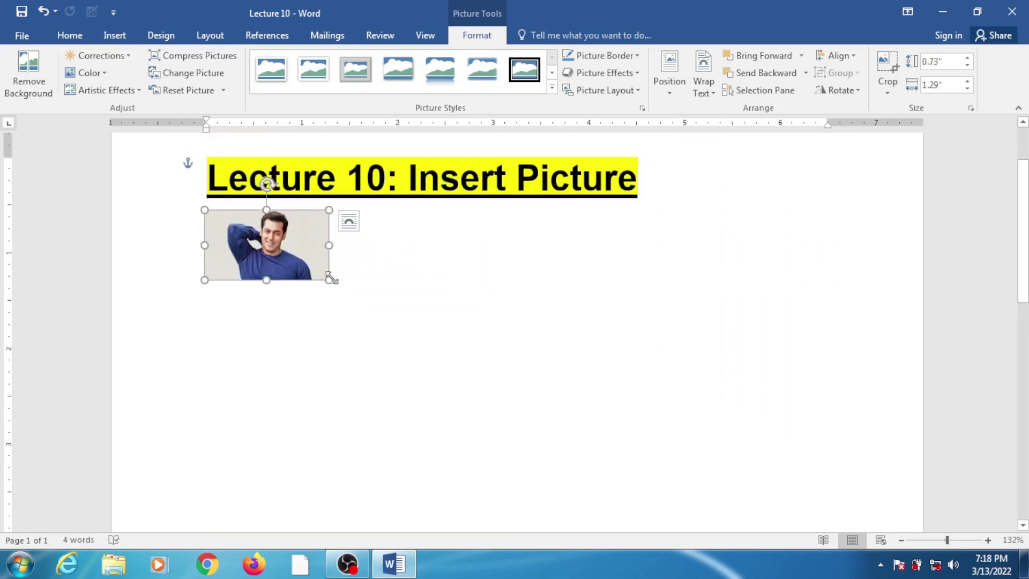
{"action": "left_click_drag", "start_coordinate": [328, 278], "coordinate": [593, 452]}
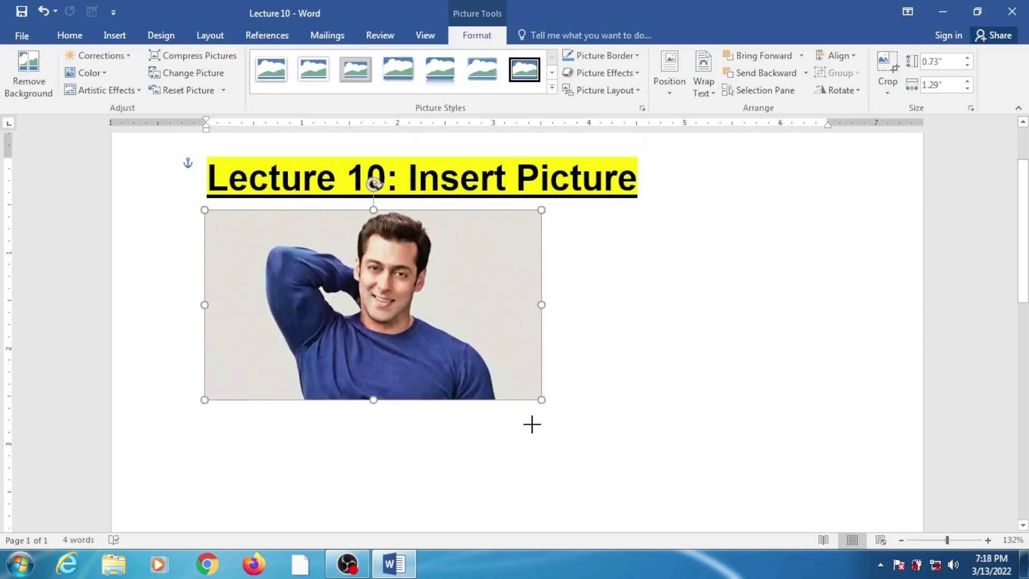
{"action": "mouse_move", "coordinate": [592, 453]}
{"action": "left_mouse_down"}
{"action": "mouse_move", "coordinate": [451, 331]}
{"action": "mouse_move", "coordinate": [343, 278]}
{"action": "mouse_move", "coordinate": [362, 297]}
{"action": "left_mouse_up"}
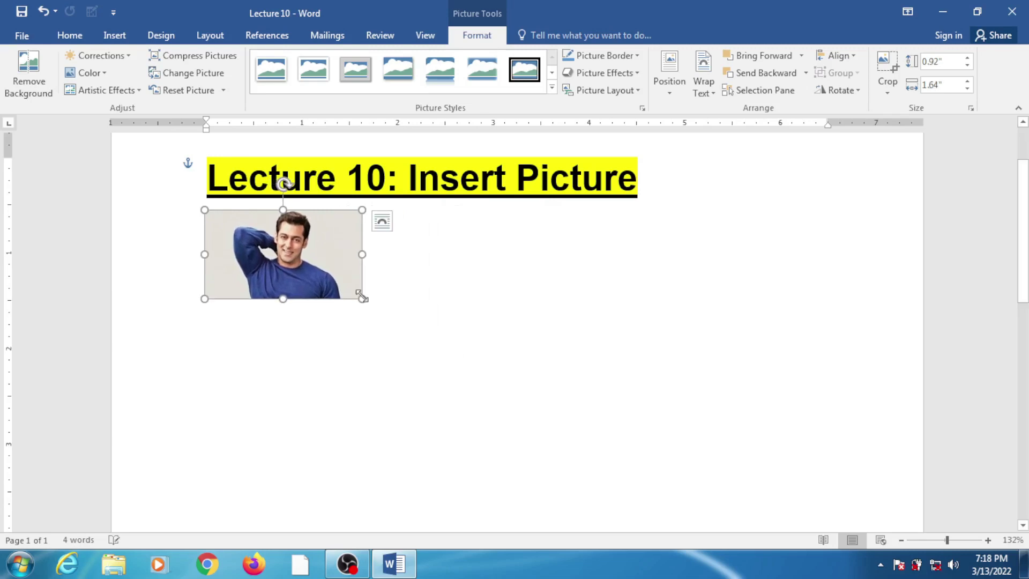
{"action": "left_click", "coordinate": [442, 296]}
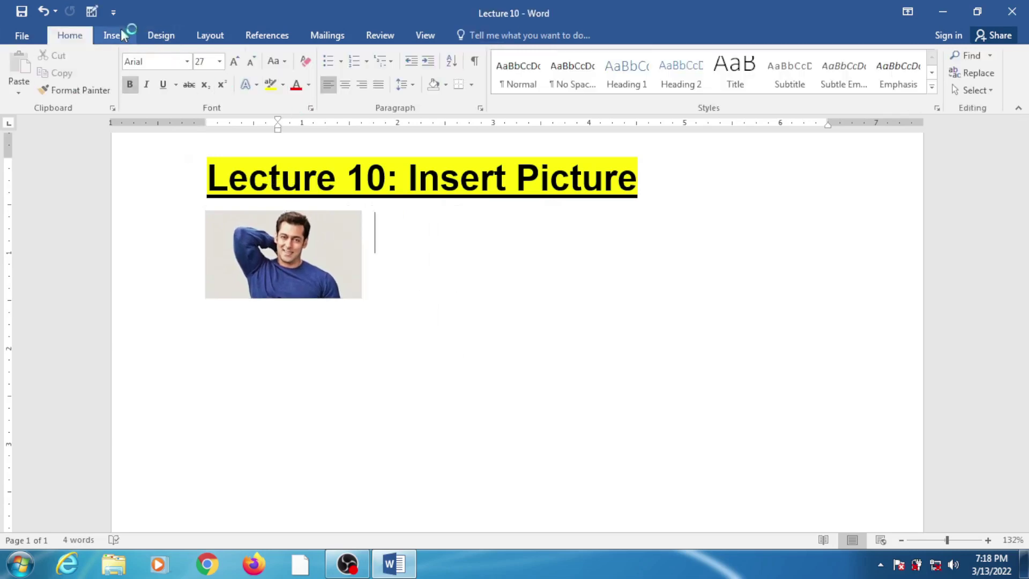
Step: Insert the 'anuksha' couple photo from Desktop > Photos below the small portrait
{"action": "left_click", "coordinate": [119, 32]}
{"action": "left_click", "coordinate": [129, 91]}
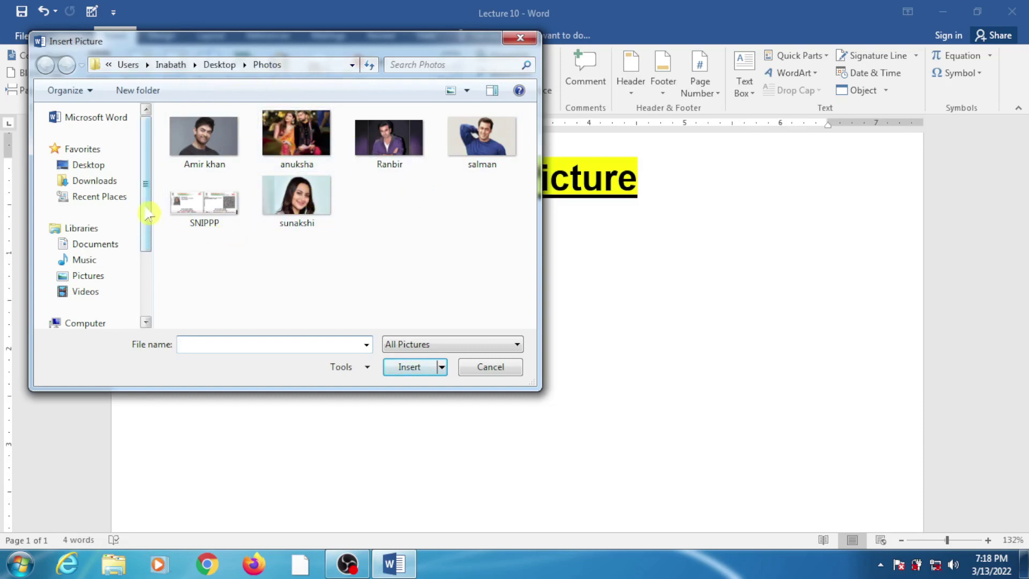
{"action": "left_click_drag", "start_coordinate": [149, 211], "coordinate": [143, 272]}
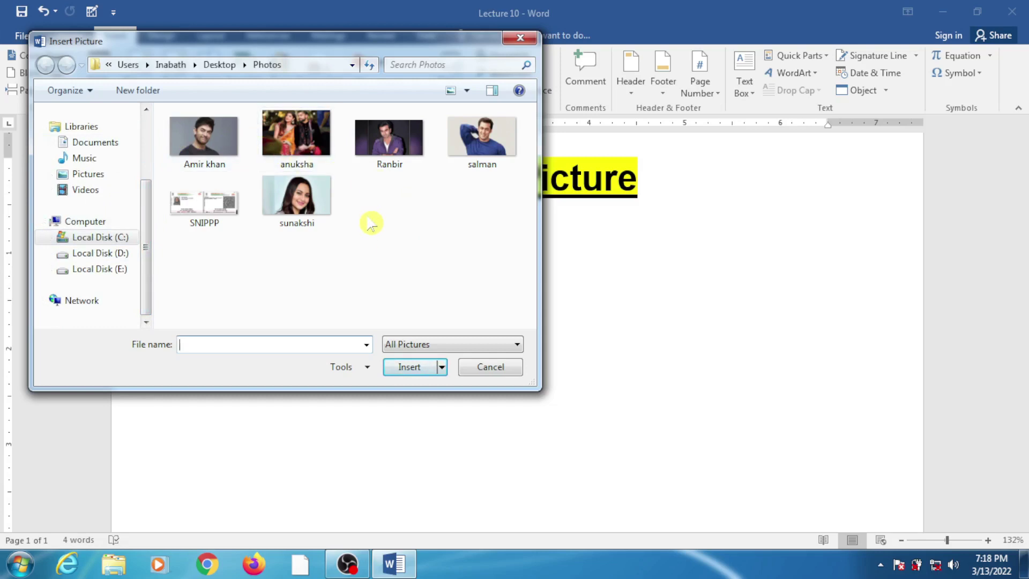
{"action": "left_click", "coordinate": [298, 151]}
{"action": "left_click", "coordinate": [414, 377]}
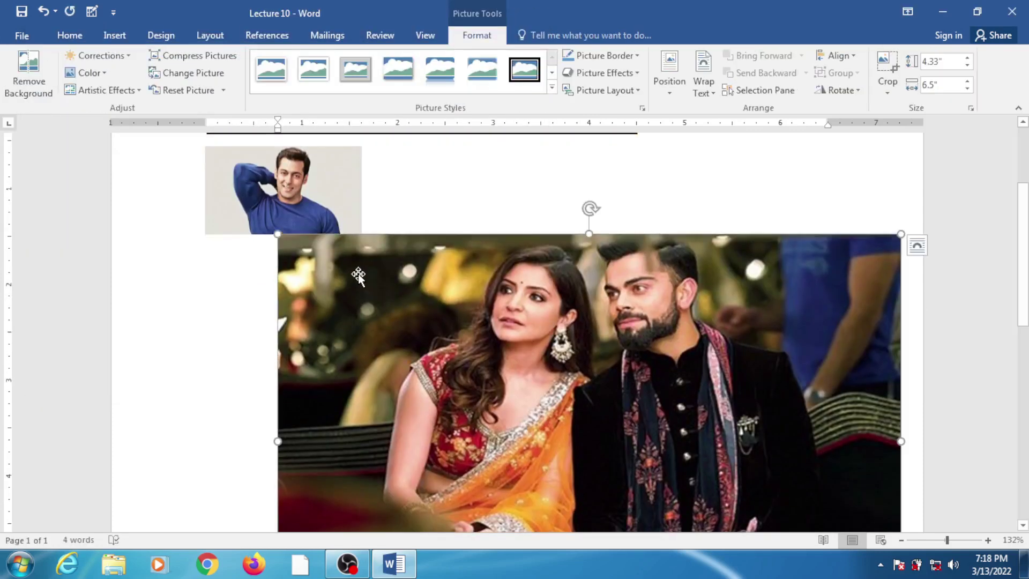
Step: Set Square text wrapping on the couple photo and drag it left
{"action": "left_click", "coordinate": [703, 83]}
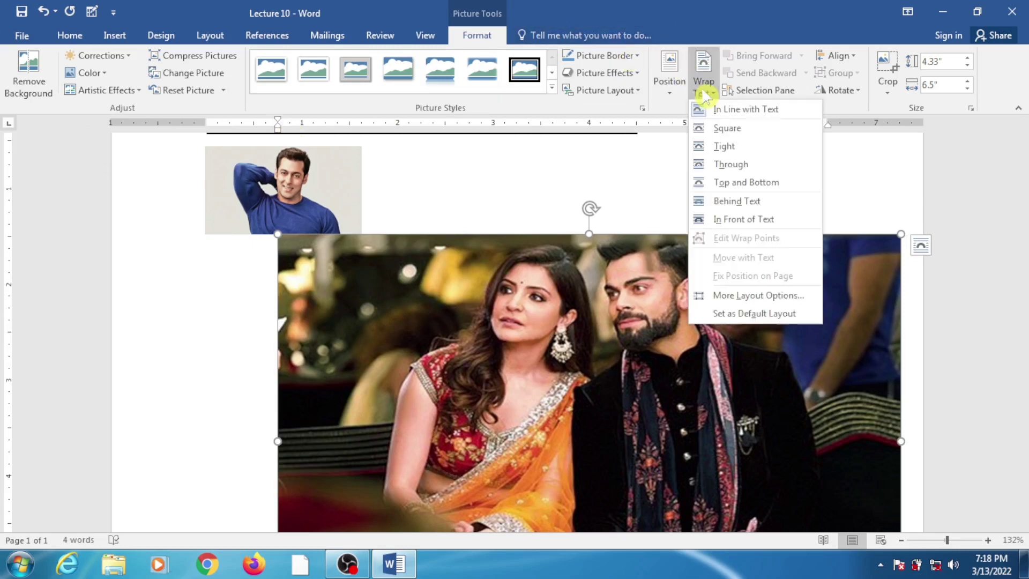
{"action": "left_click", "coordinate": [719, 130]}
{"action": "left_click_drag", "start_coordinate": [547, 302], "coordinate": [419, 310]}
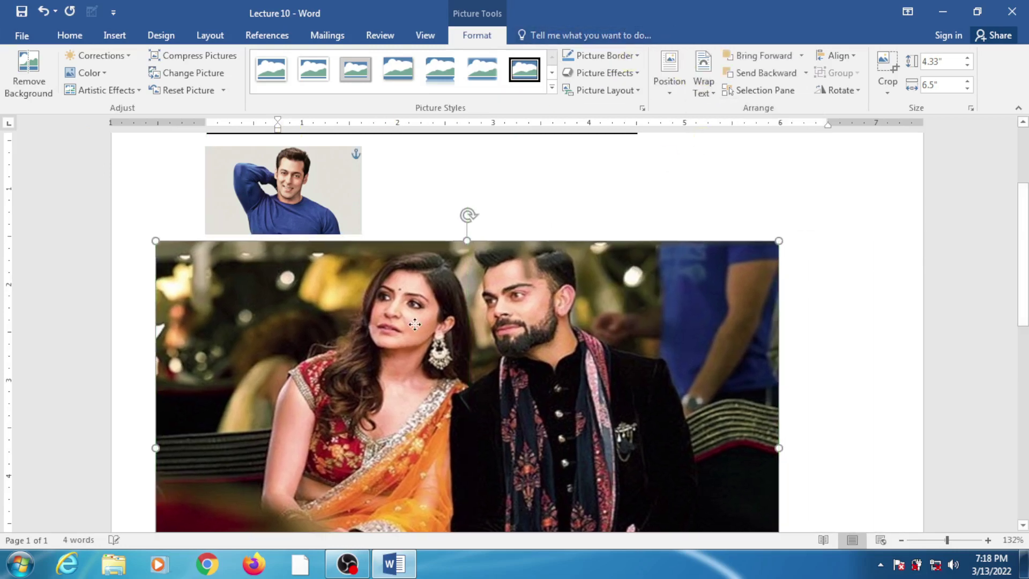
{"action": "scroll", "coordinate": [701, 145], "scroll_direction": "down", "scroll_amount": 3}
{"action": "scroll", "coordinate": [712, 279], "scroll_direction": "down", "scroll_amount": 2}
{"action": "scroll", "coordinate": [723, 306], "scroll_direction": "down", "scroll_amount": 2}
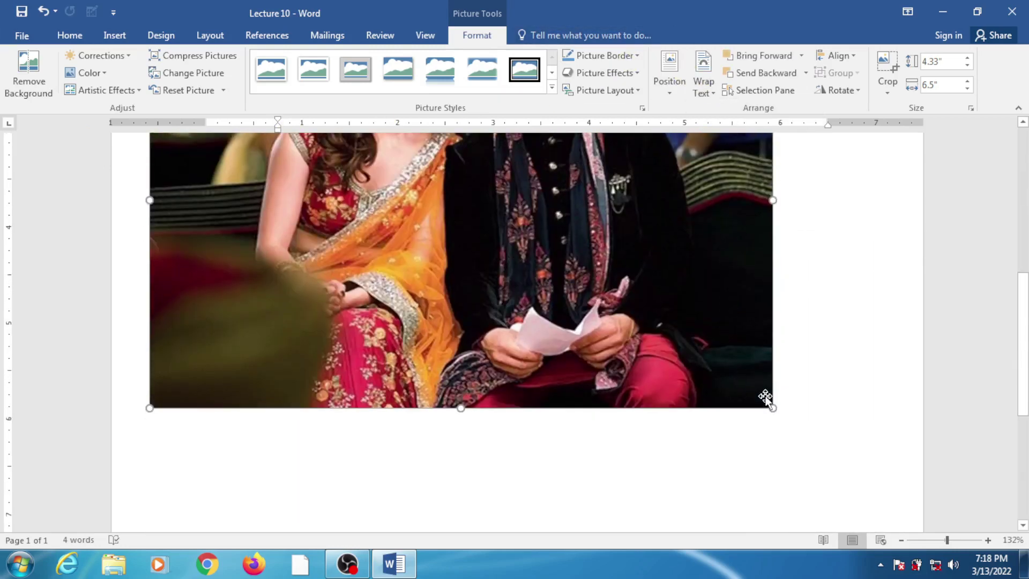
{"action": "scroll", "coordinate": [589, 284], "scroll_direction": "up", "scroll_amount": 1}
{"action": "scroll", "coordinate": [588, 284], "scroll_direction": "up", "scroll_amount": 1}
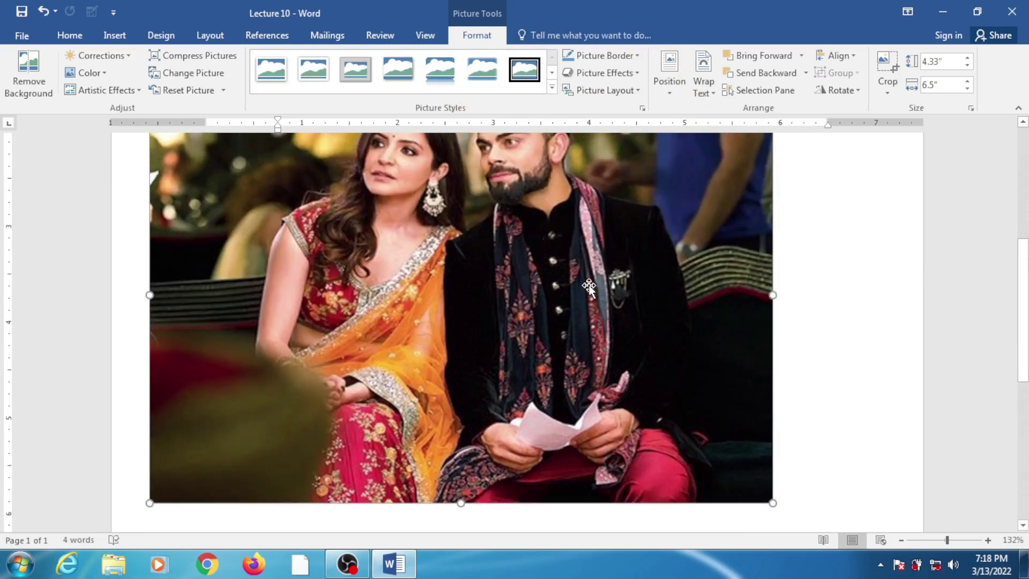
{"action": "scroll", "coordinate": [587, 283], "scroll_direction": "up", "scroll_amount": 1}
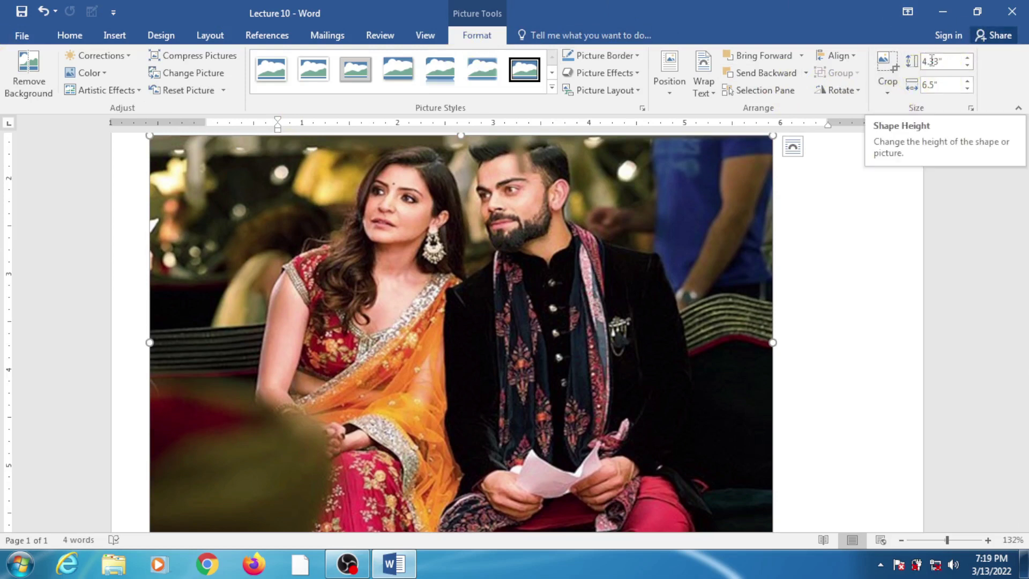
Step: Shrink the couple photo by entering 2 inches in its size boxes
{"action": "left_click", "coordinate": [930, 64]}
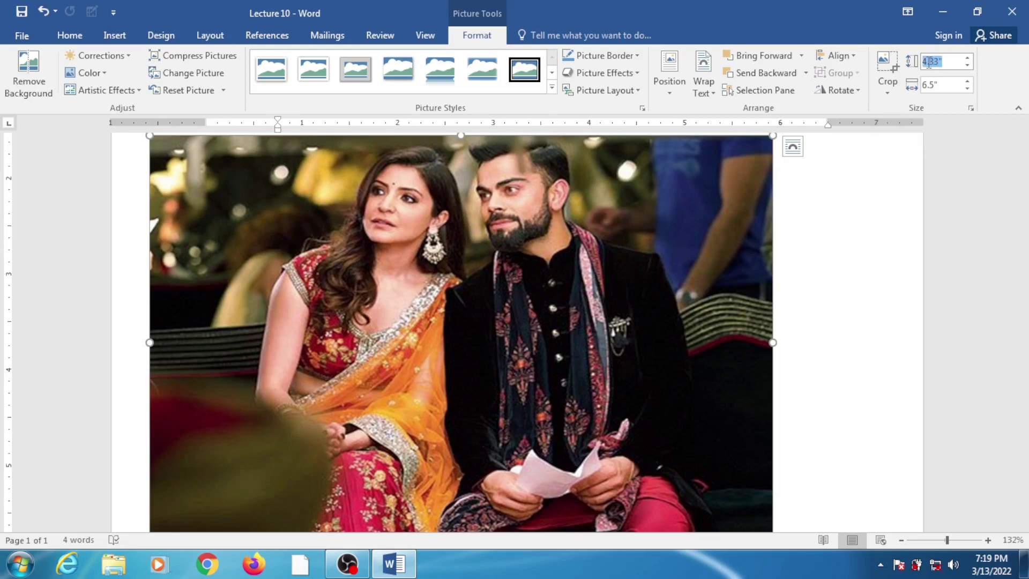
{"action": "left_click", "coordinate": [934, 84]}
{"action": "type", "text": "2"}
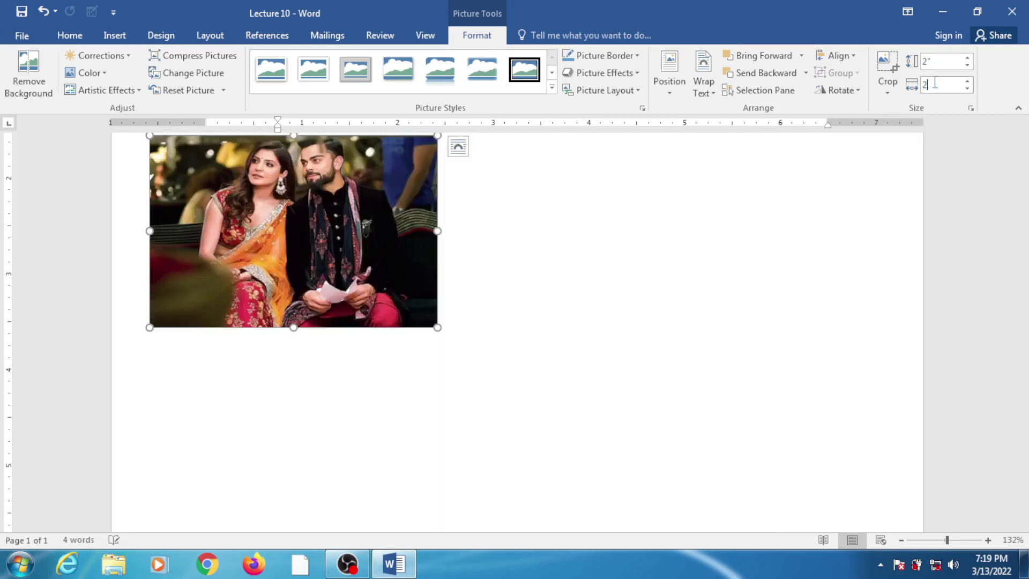
{"action": "left_click", "coordinate": [845, 209]}
{"action": "scroll", "coordinate": [536, 279], "scroll_direction": "up", "scroll_amount": 3}
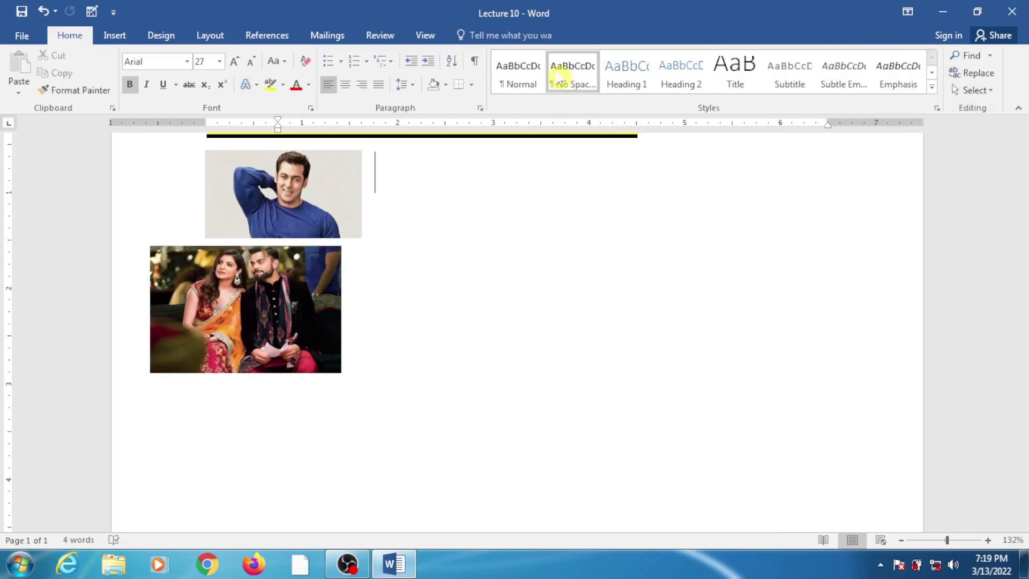
{"action": "left_click", "coordinate": [336, 263]}
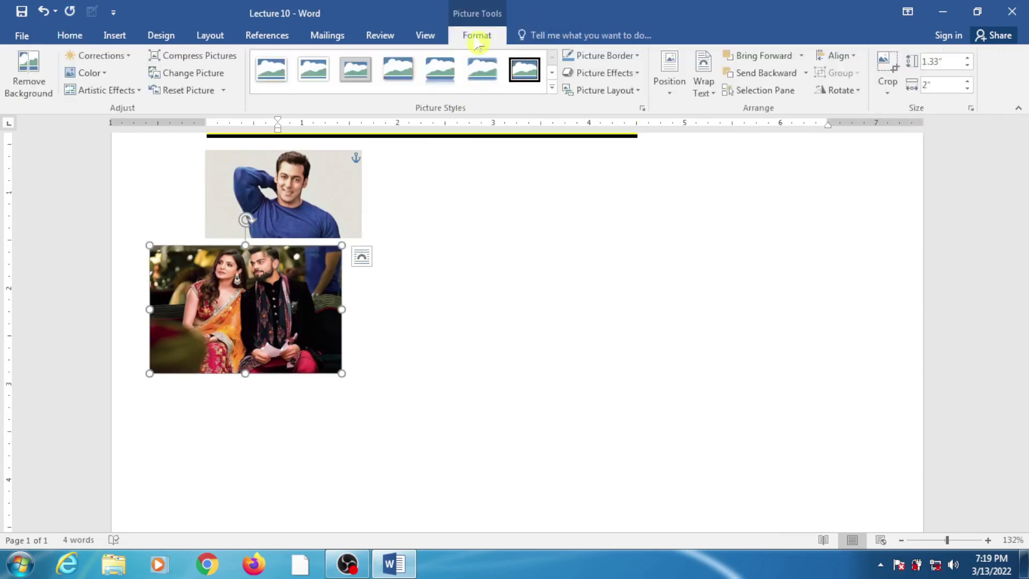
{"action": "left_click", "coordinate": [928, 81]}
{"action": "key", "text": "Return"}
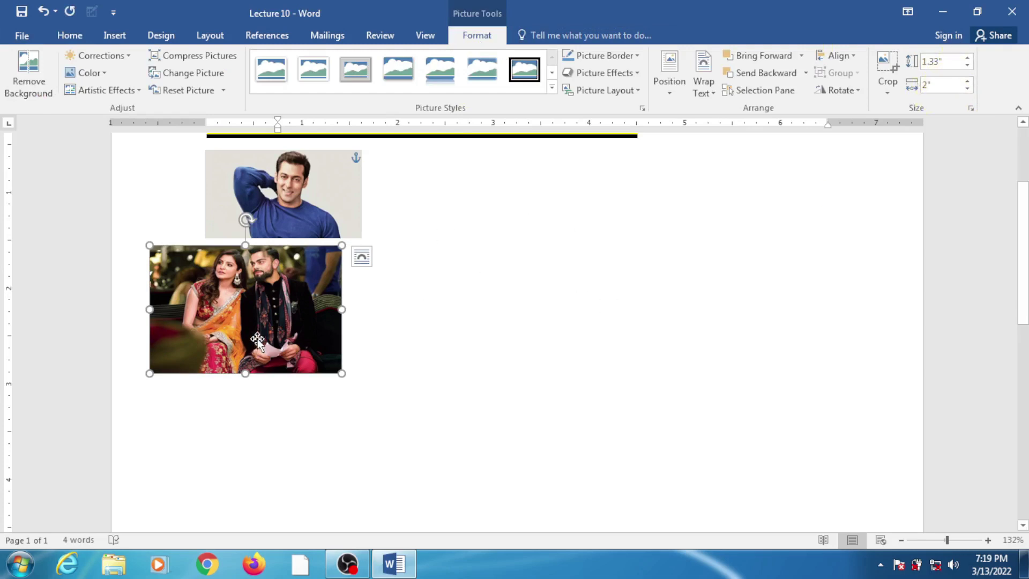
Step: Move the couple photo to the page centre, try resizing, and undo back to 2 by 1.33 inches
{"action": "left_click_drag", "start_coordinate": [270, 322], "coordinate": [557, 325]}
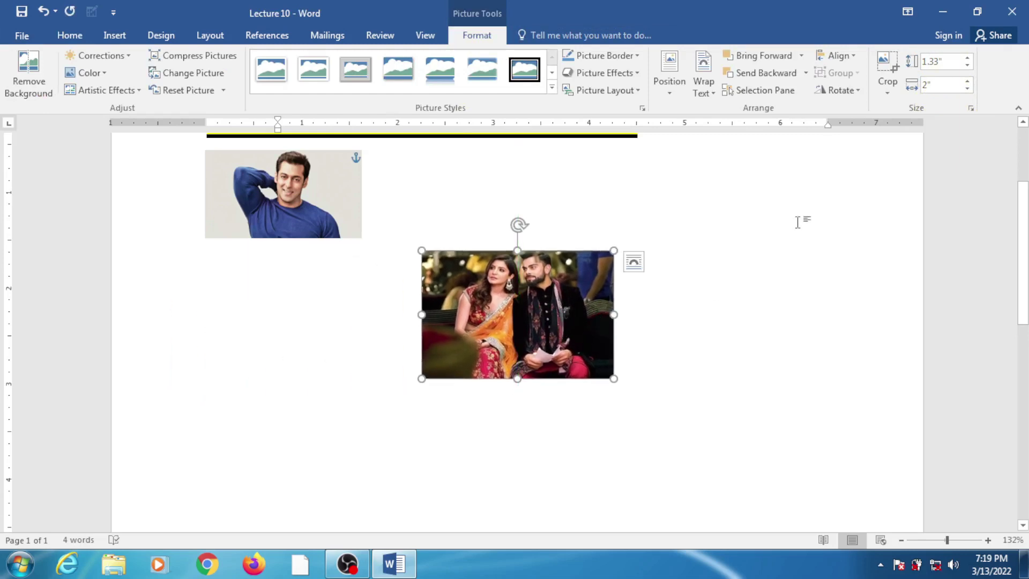
{"action": "mouse_move", "coordinate": [611, 379]}
{"action": "left_mouse_down"}
{"action": "mouse_move", "coordinate": [507, 308]}
{"action": "mouse_move", "coordinate": [680, 423]}
{"action": "left_mouse_up"}
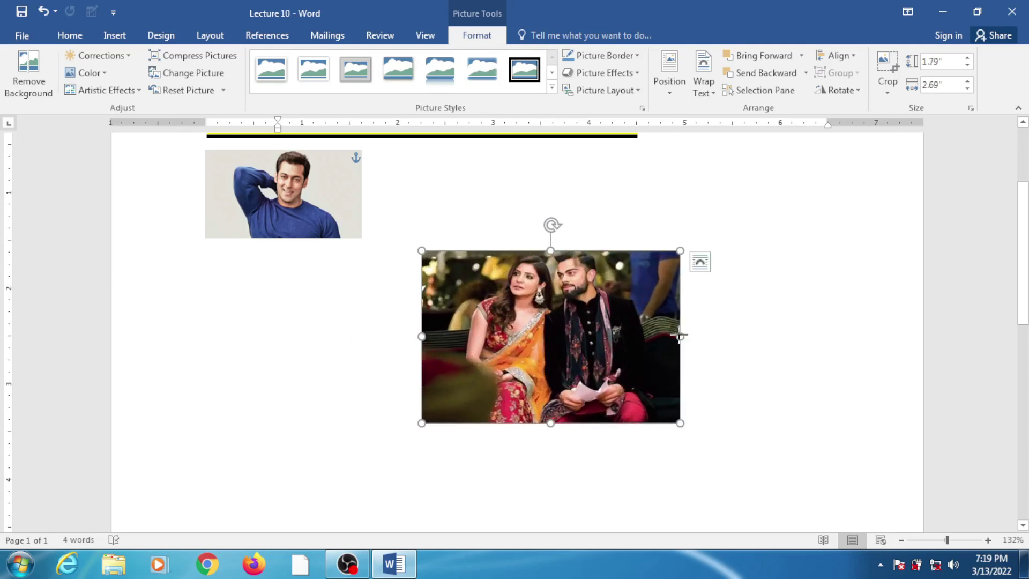
{"action": "left_click_drag", "start_coordinate": [679, 336], "coordinate": [494, 326]}
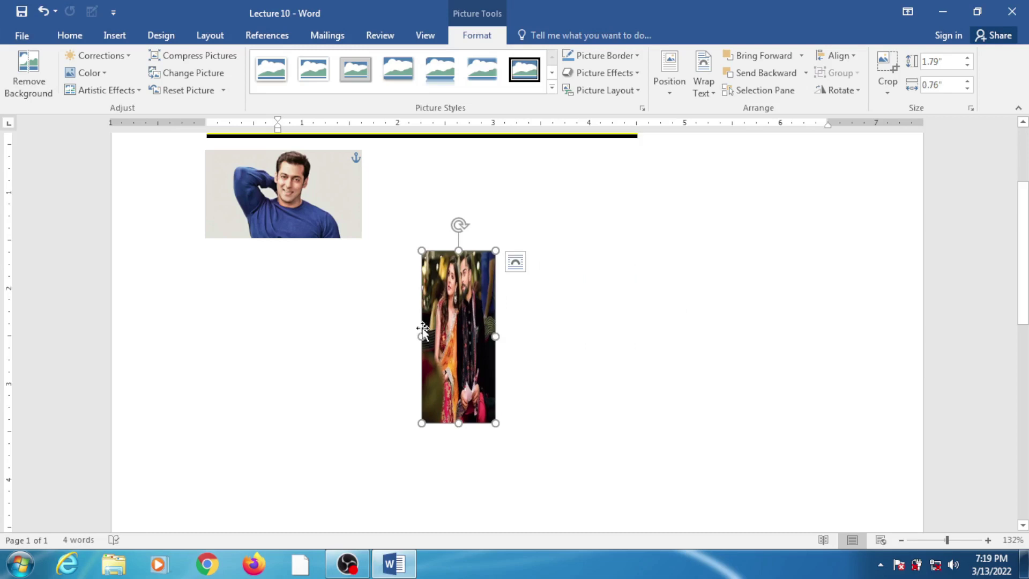
{"action": "left_click_drag", "start_coordinate": [418, 336], "coordinate": [392, 336]}
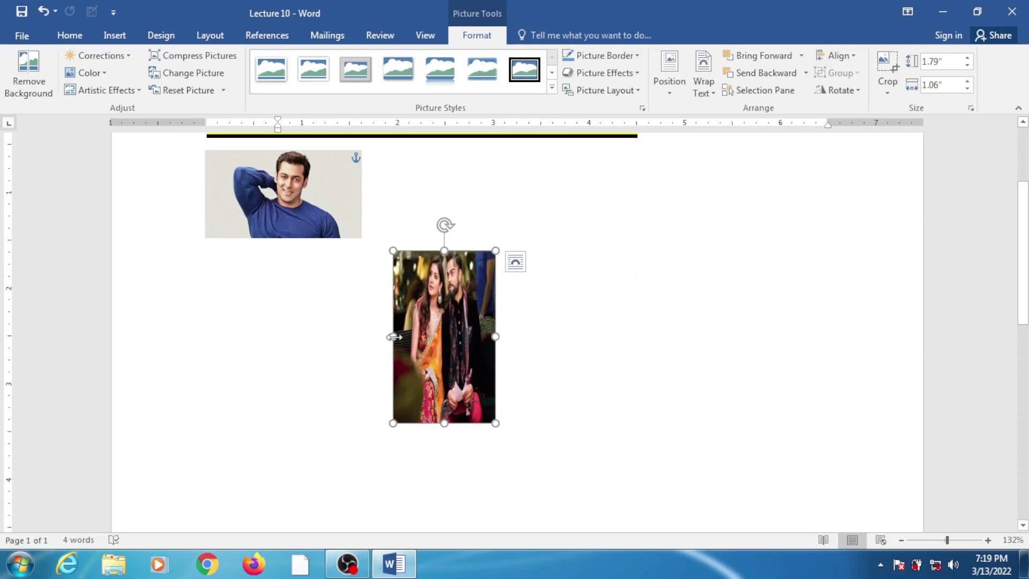
{"action": "key", "text": "ctrl+z"}
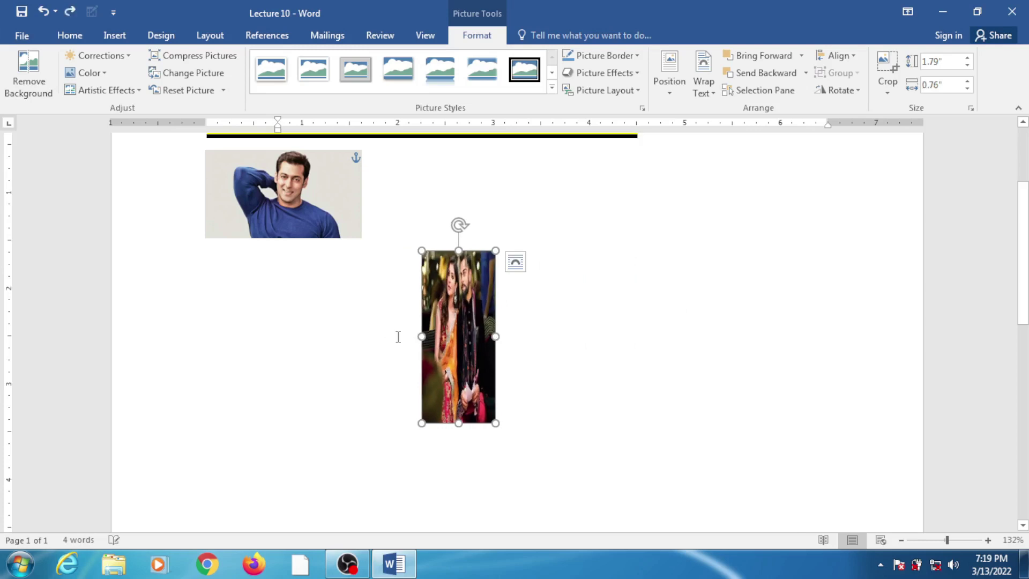
{"action": "key", "text": "ctrl+z"}
{"action": "key", "text": "ctrl+y"}
{"action": "key", "text": "ctrl+y"}
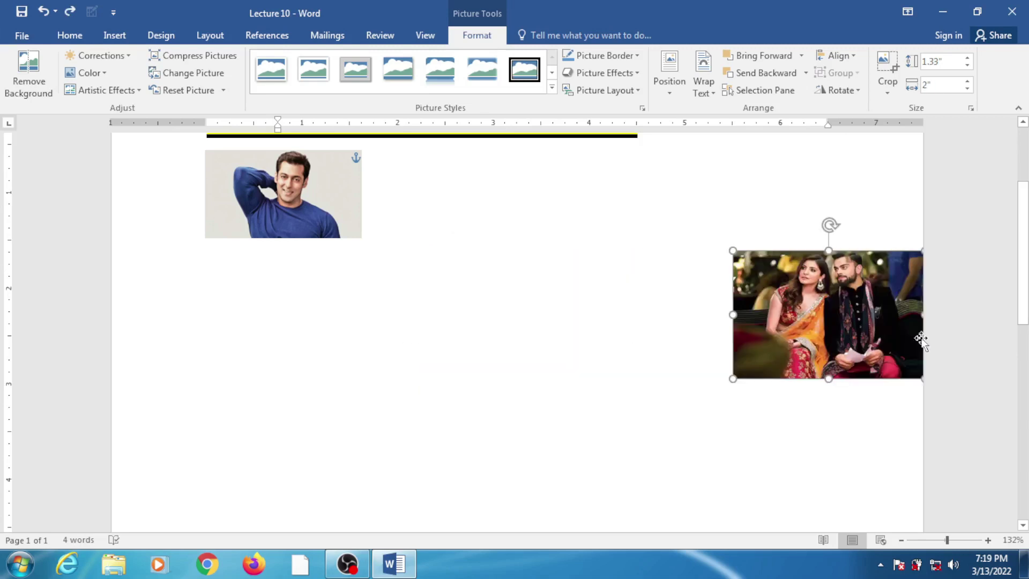
Step: Move the couple photo back to the centre and adjust its size from the corner handle
{"action": "left_click_drag", "start_coordinate": [857, 329], "coordinate": [584, 353]}
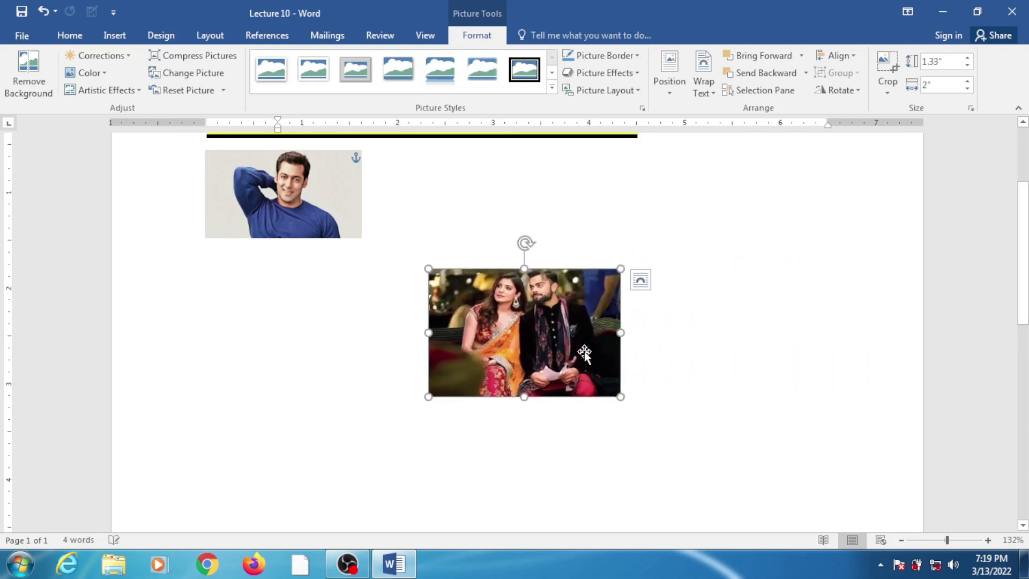
{"action": "mouse_move", "coordinate": [620, 397]}
{"action": "left_mouse_down"}
{"action": "mouse_move", "coordinate": [659, 424]}
{"action": "mouse_move", "coordinate": [546, 349]}
{"action": "left_mouse_up"}
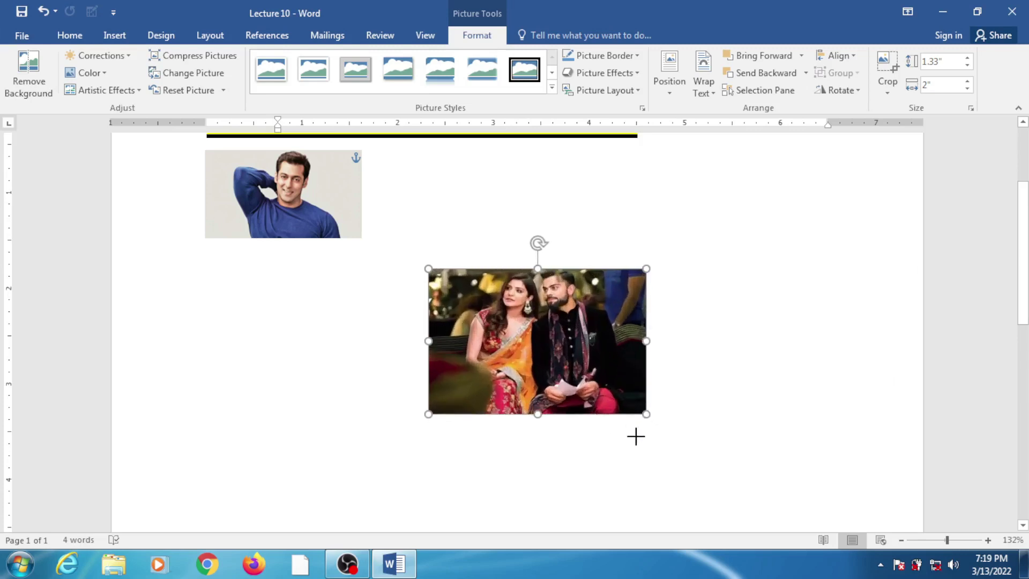
{"action": "left_click_drag", "start_coordinate": [546, 349], "coordinate": [541, 343]}
{"action": "left_click_drag", "start_coordinate": [540, 297], "coordinate": [636, 407]}
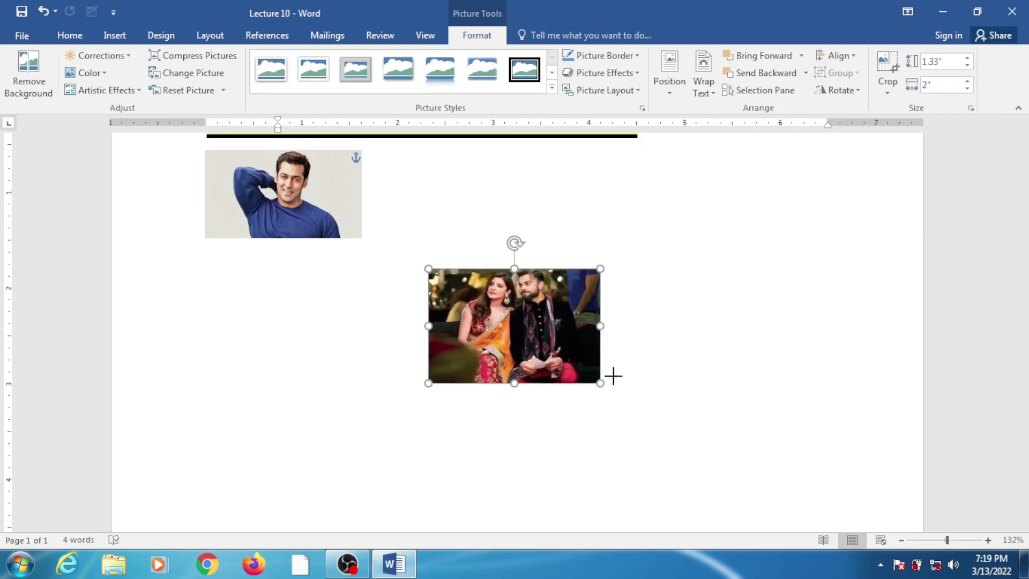
Step: Drag the portrait to the right and set its position to Bottom Right with Square wrapping
{"action": "scroll", "coordinate": [576, 275], "scroll_direction": "up", "scroll_amount": 3}
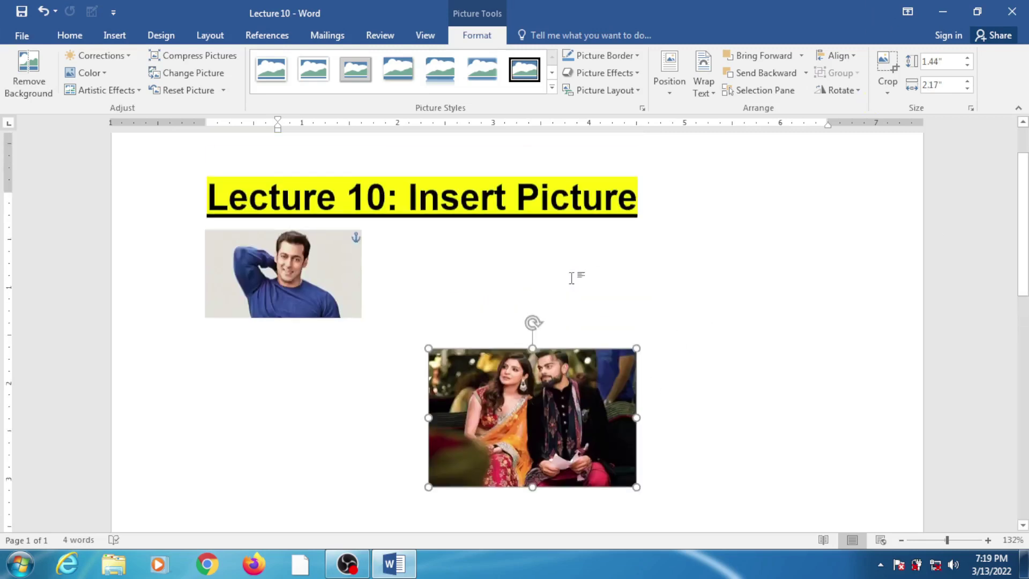
{"action": "mouse_move", "coordinate": [290, 313]}
{"action": "left_mouse_down"}
{"action": "mouse_move", "coordinate": [830, 239]}
{"action": "mouse_move", "coordinate": [430, 343]}
{"action": "mouse_move", "coordinate": [793, 305]}
{"action": "left_mouse_up"}
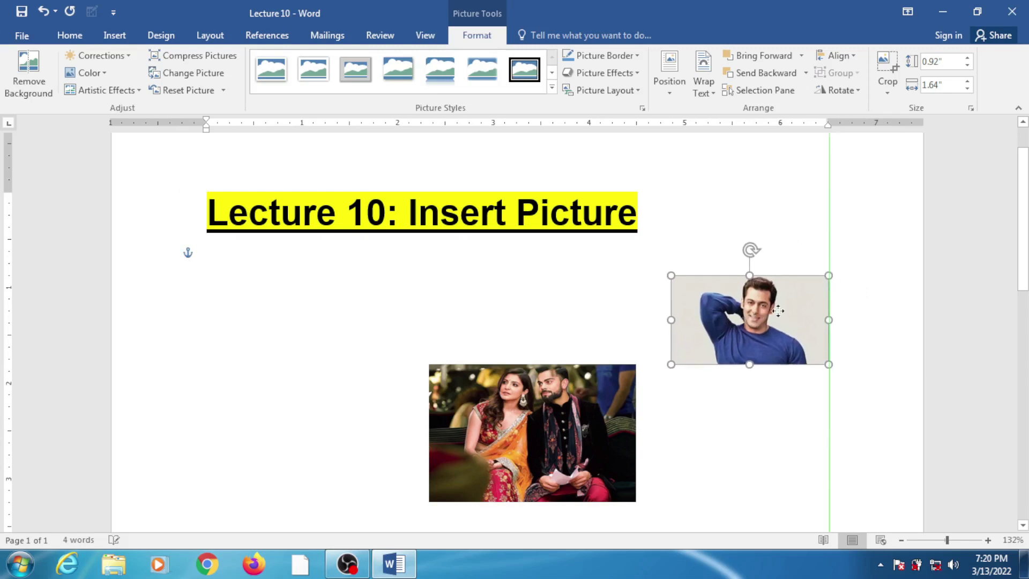
{"action": "left_click_drag", "start_coordinate": [793, 305], "coordinate": [828, 334]}
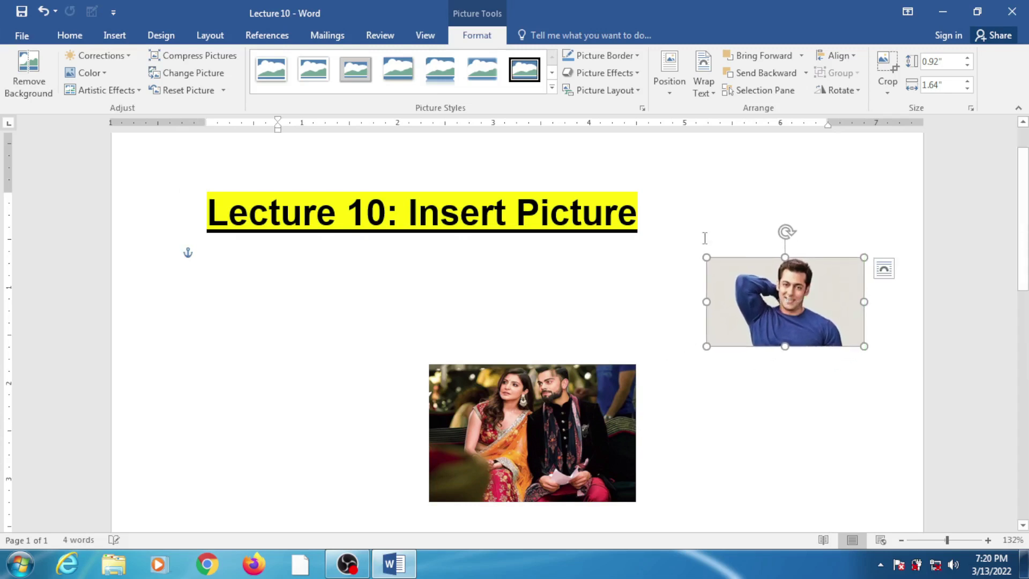
{"action": "left_click", "coordinate": [667, 92]}
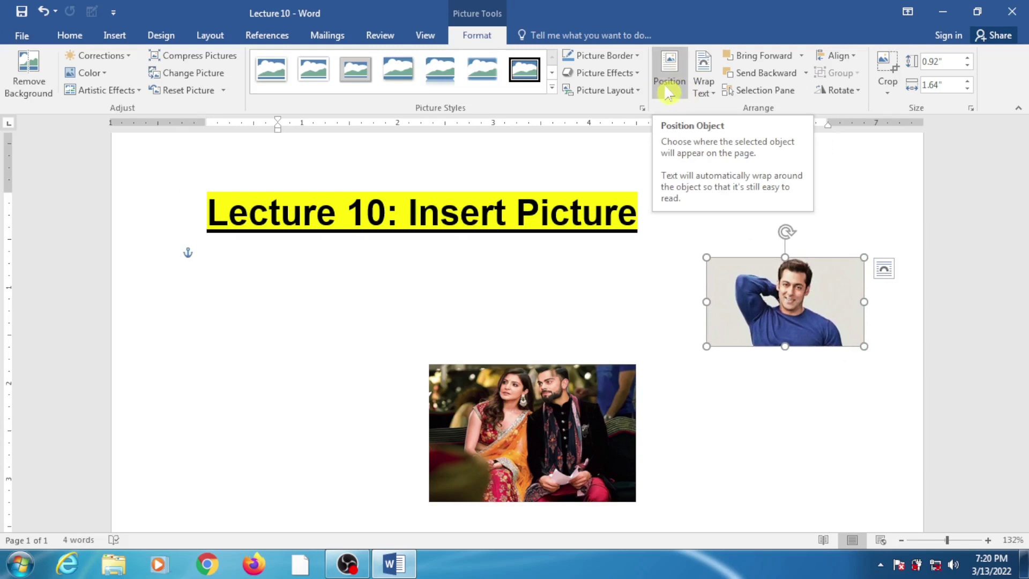
{"action": "left_click", "coordinate": [668, 93]}
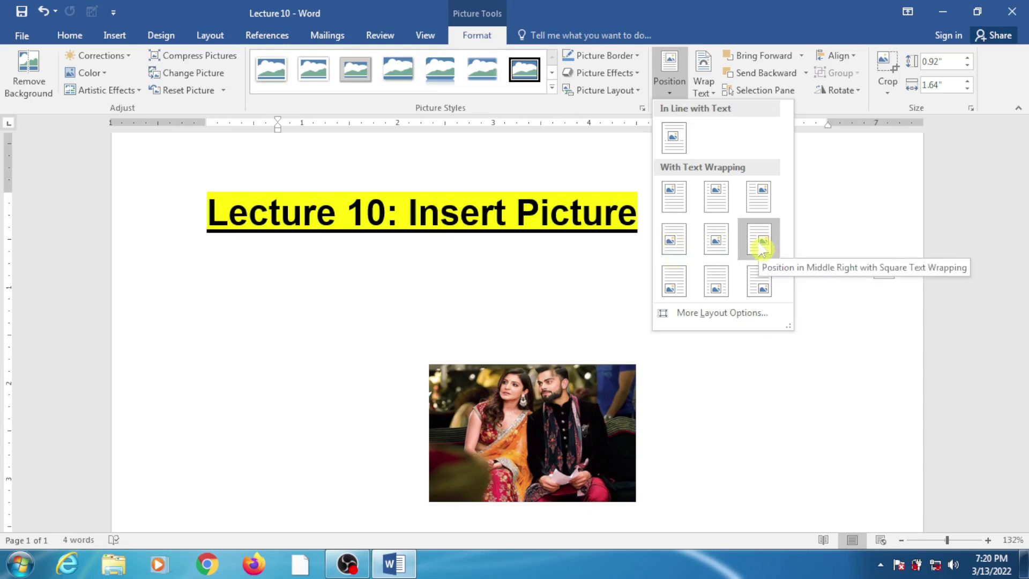
{"action": "left_click", "coordinate": [759, 290]}
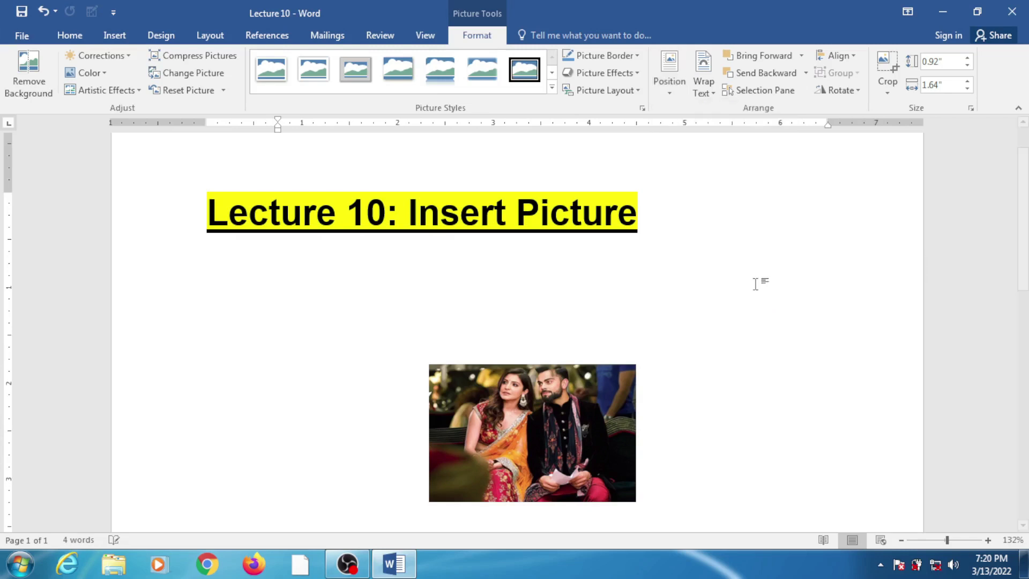
{"action": "scroll", "coordinate": [765, 280], "scroll_direction": "down", "scroll_amount": 15}
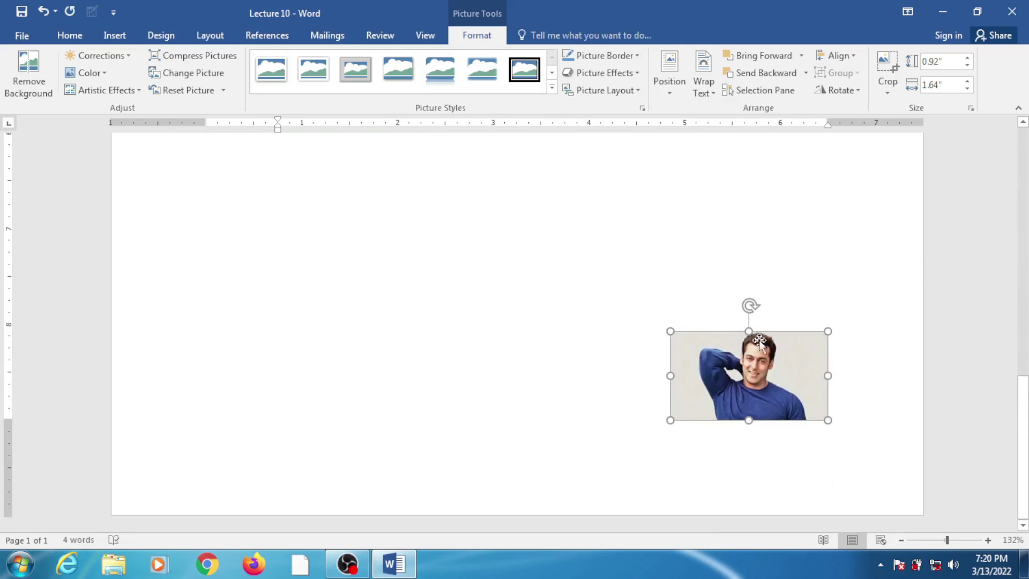
Step: Set the portrait's position to Top Center, then drag it just below the heading
{"action": "scroll", "coordinate": [737, 292], "scroll_direction": "up", "scroll_amount": 6}
{"action": "left_click", "coordinate": [703, 94]}
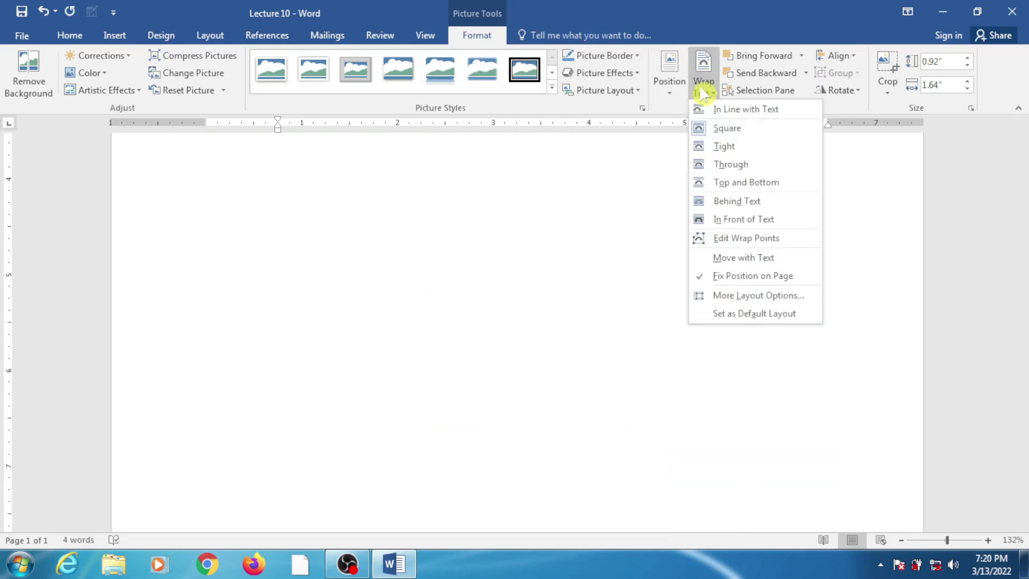
{"action": "left_click", "coordinate": [669, 89]}
{"action": "left_click", "coordinate": [669, 89]}
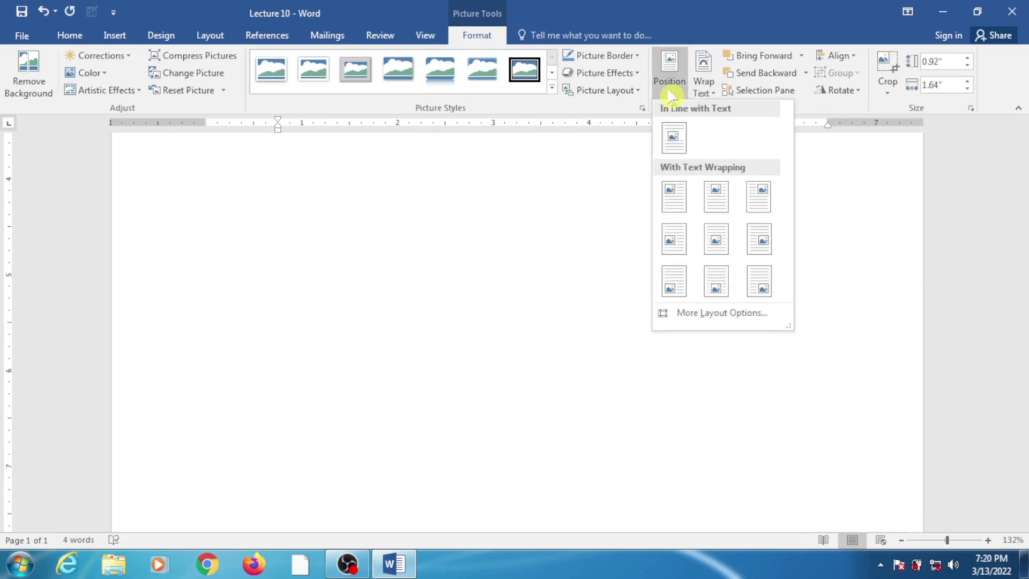
{"action": "left_click", "coordinate": [718, 214]}
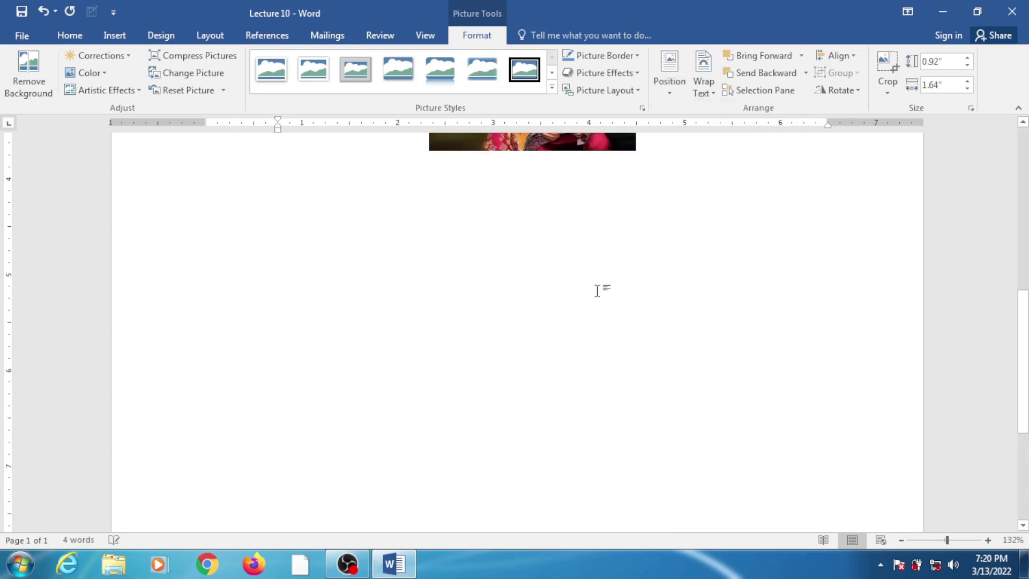
{"action": "scroll", "coordinate": [595, 289], "scroll_direction": "up", "scroll_amount": 3}
{"action": "scroll", "coordinate": [581, 283], "scroll_direction": "up", "scroll_amount": 3}
{"action": "scroll", "coordinate": [578, 281], "scroll_direction": "up", "scroll_amount": 3}
{"action": "scroll", "coordinate": [524, 254], "scroll_direction": "up", "scroll_amount": 2}
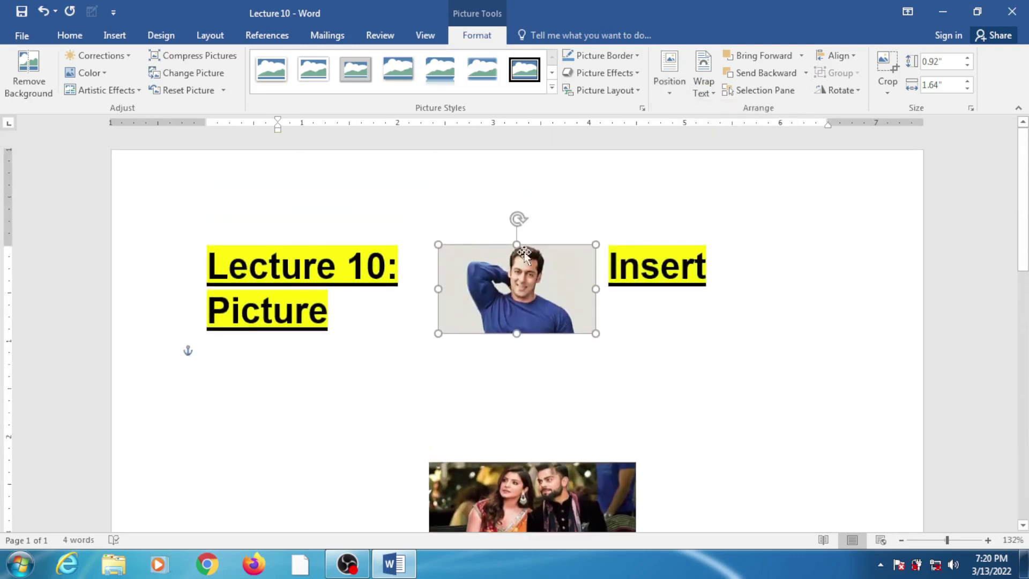
{"action": "left_click_drag", "start_coordinate": [502, 316], "coordinate": [487, 369]}
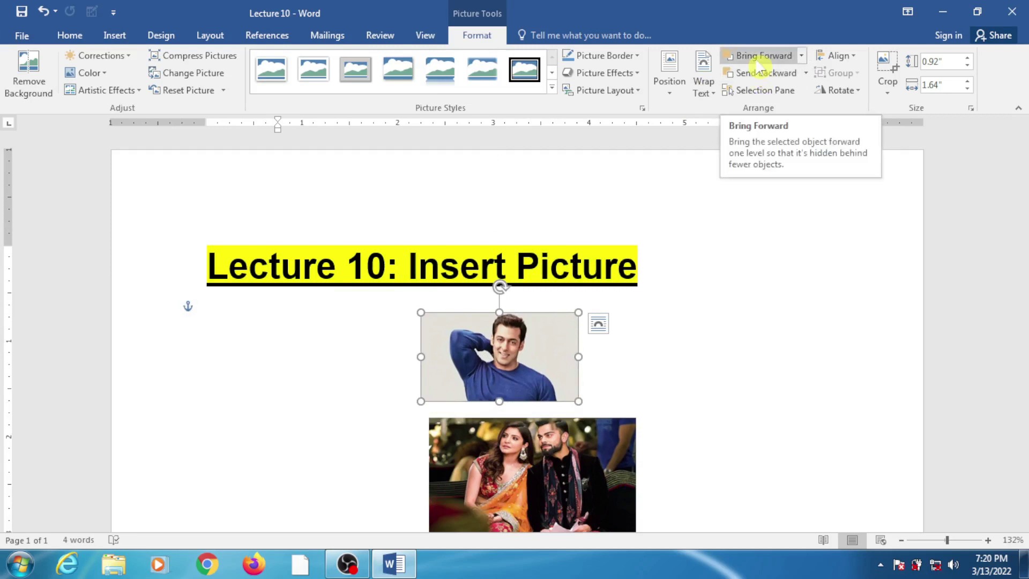
Step: Enlarge both pictures and move the couple photo to the left under the title
{"action": "left_click_drag", "start_coordinate": [602, 409], "coordinate": [663, 448]}
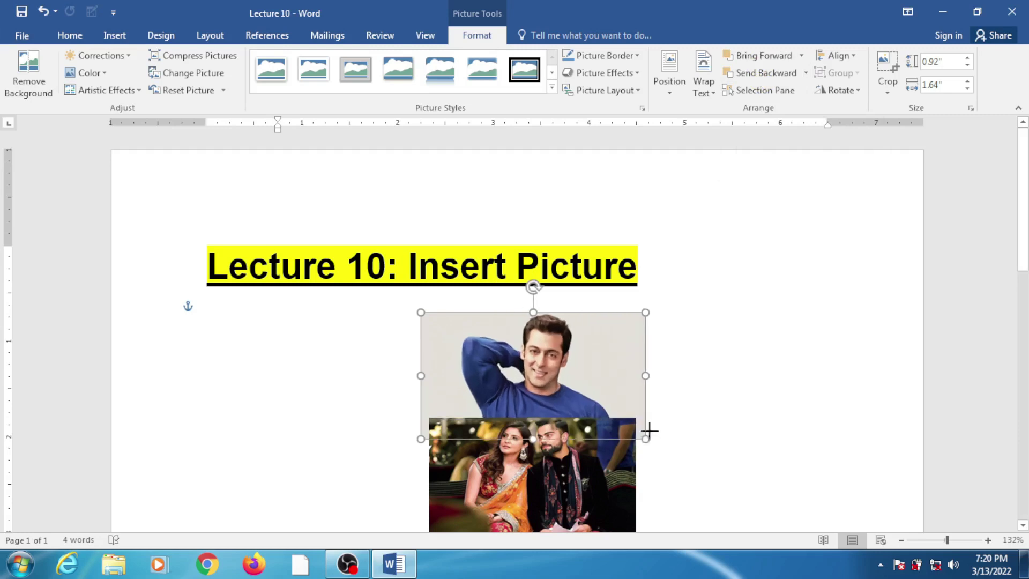
{"action": "mouse_move", "coordinate": [528, 469]}
{"action": "left_mouse_down"}
{"action": "mouse_move", "coordinate": [255, 373]}
{"action": "mouse_move", "coordinate": [241, 352]}
{"action": "left_mouse_up"}
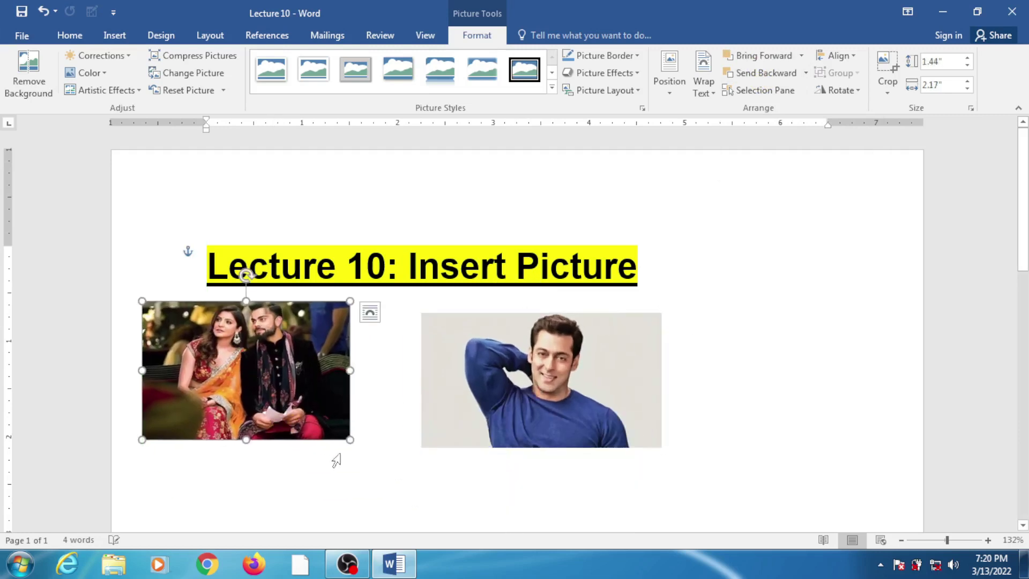
{"action": "left_click_drag", "start_coordinate": [354, 440], "coordinate": [403, 475]}
{"action": "left_click", "coordinate": [512, 394]}
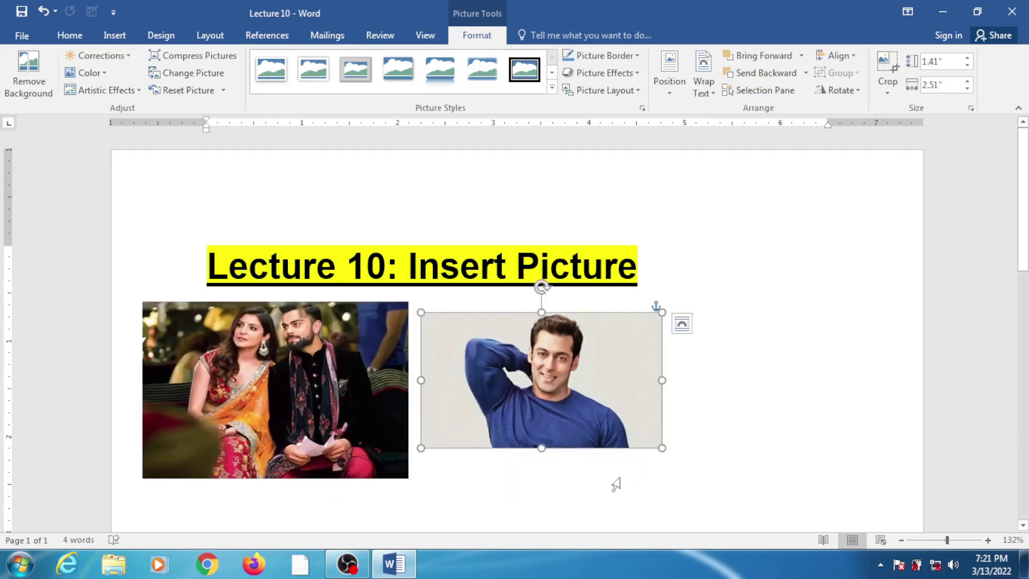
{"action": "left_click_drag", "start_coordinate": [664, 449], "coordinate": [720, 481]}
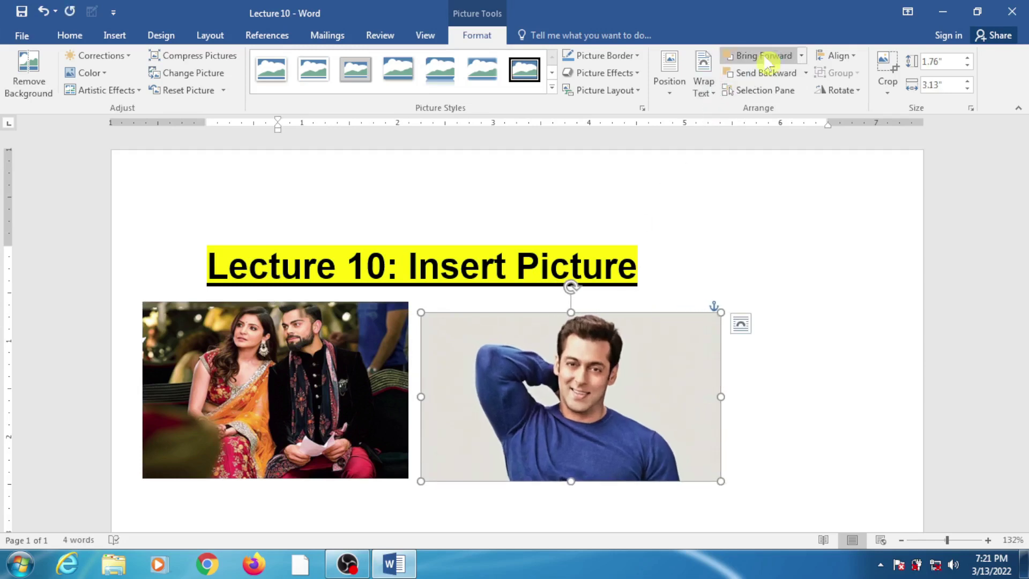
{"action": "mouse_move", "coordinate": [608, 382]}
{"action": "left_mouse_down"}
{"action": "mouse_move", "coordinate": [417, 387]}
{"action": "mouse_move", "coordinate": [446, 379]}
{"action": "mouse_move", "coordinate": [440, 314]}
{"action": "mouse_move", "coordinate": [471, 318]}
{"action": "mouse_move", "coordinate": [466, 300]}
{"action": "mouse_move", "coordinate": [514, 294]}
{"action": "mouse_move", "coordinate": [656, 297]}
{"action": "mouse_move", "coordinate": [652, 394]}
{"action": "mouse_move", "coordinate": [617, 319]}
{"action": "mouse_move", "coordinate": [556, 325]}
{"action": "mouse_move", "coordinate": [472, 297]}
{"action": "mouse_move", "coordinate": [432, 330]}
{"action": "mouse_move", "coordinate": [434, 406]}
{"action": "mouse_move", "coordinate": [515, 375]}
{"action": "mouse_move", "coordinate": [752, 385]}
{"action": "left_mouse_up"}
Step: Arrange the pictures side by side, couple photo on the left and portrait on the right
{"action": "mouse_move", "coordinate": [339, 368]}
{"action": "left_mouse_down"}
{"action": "mouse_move", "coordinate": [353, 399]}
{"action": "mouse_move", "coordinate": [368, 409]}
{"action": "mouse_move", "coordinate": [378, 397]}
{"action": "left_mouse_up"}
{"action": "mouse_move", "coordinate": [571, 385]}
{"action": "left_mouse_down"}
{"action": "mouse_move", "coordinate": [448, 394]}
{"action": "mouse_move", "coordinate": [604, 360]}
{"action": "left_mouse_up"}
{"action": "left_click_drag", "start_coordinate": [394, 408], "coordinate": [571, 366]}
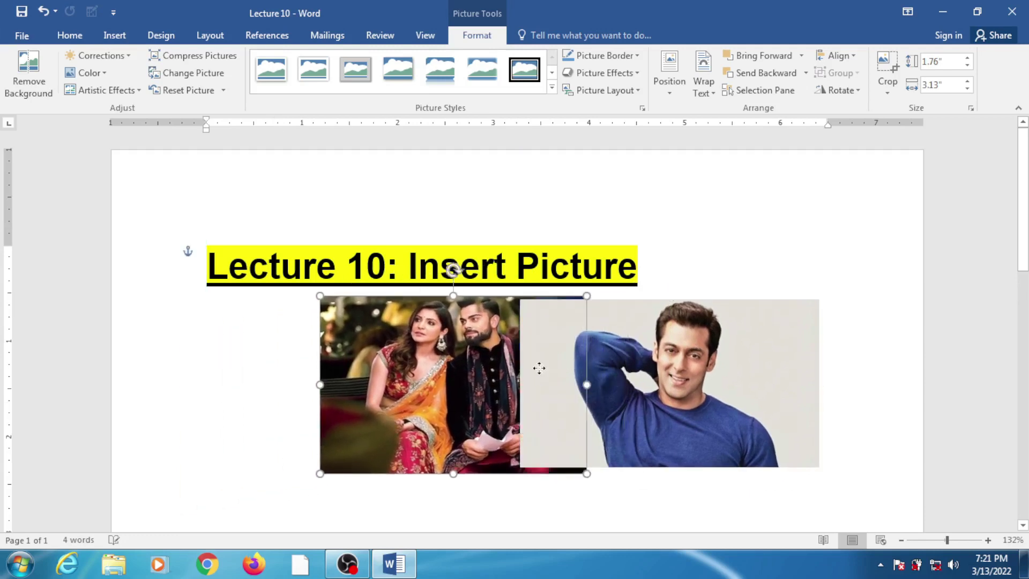
{"action": "left_click_drag", "start_coordinate": [571, 366], "coordinate": [363, 373]}
{"action": "mouse_move", "coordinate": [541, 361]}
{"action": "left_mouse_down"}
{"action": "mouse_move", "coordinate": [527, 346]}
{"action": "mouse_move", "coordinate": [524, 370]}
{"action": "left_mouse_up"}
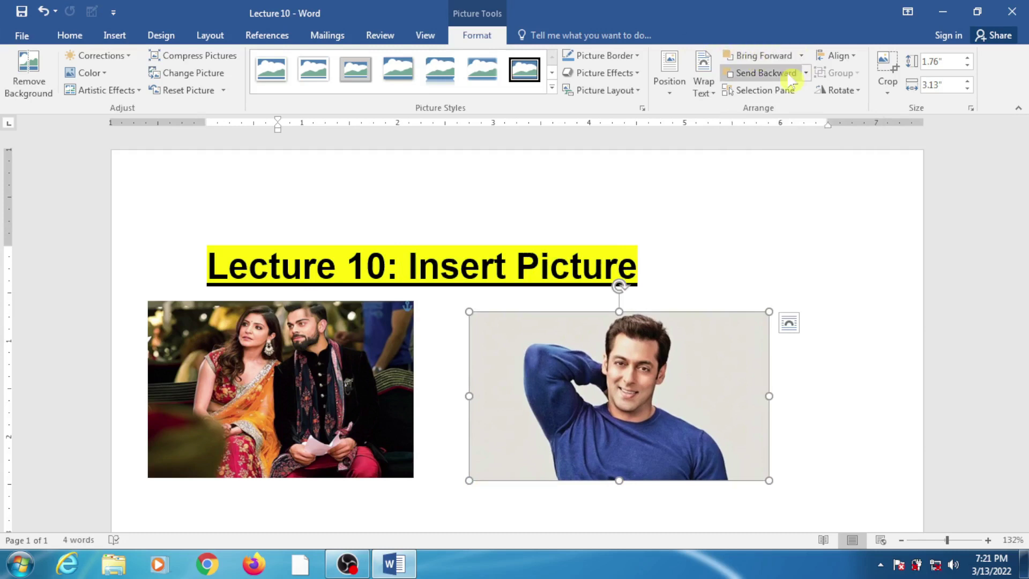
Step: Send the portrait backward one layer, test it behind the couple photo, then return it right
{"action": "left_click", "coordinate": [789, 78]}
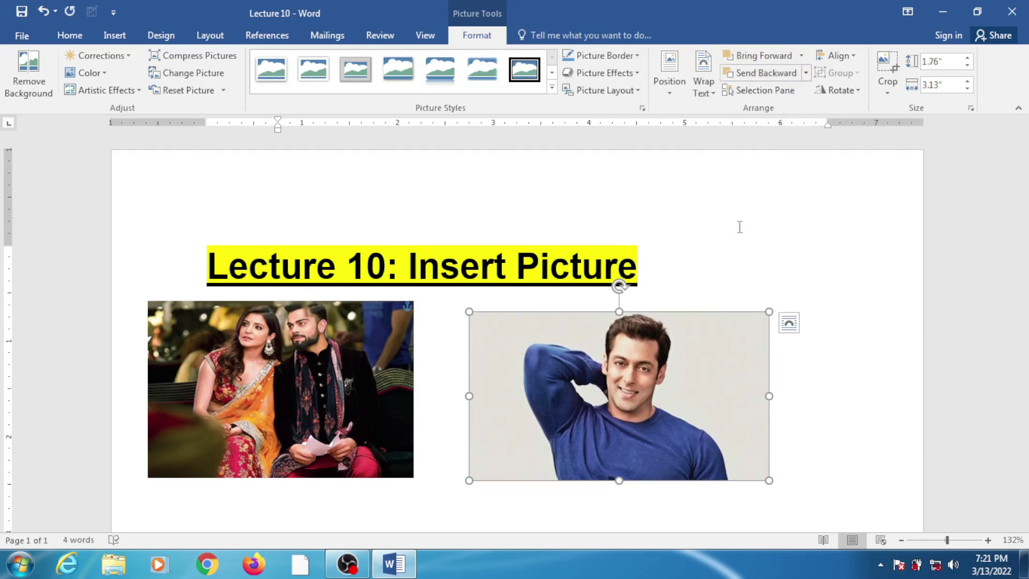
{"action": "mouse_move", "coordinate": [643, 365]}
{"action": "left_mouse_down"}
{"action": "mouse_move", "coordinate": [370, 366]}
{"action": "mouse_move", "coordinate": [453, 362]}
{"action": "left_mouse_up"}
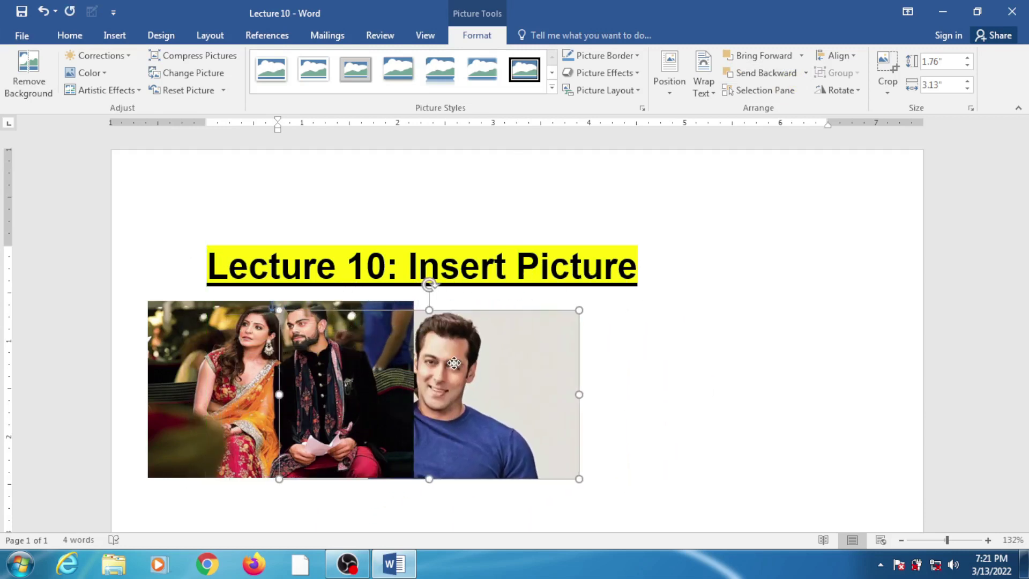
{"action": "left_click_drag", "start_coordinate": [454, 363], "coordinate": [652, 355]}
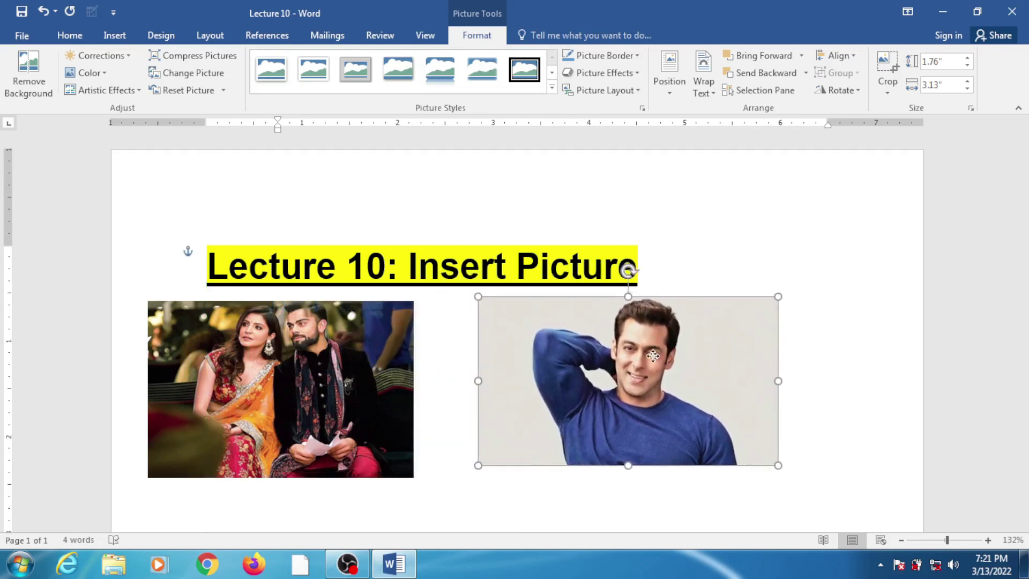
{"action": "scroll", "coordinate": [316, 338], "scroll_direction": "down", "scroll_amount": 2}
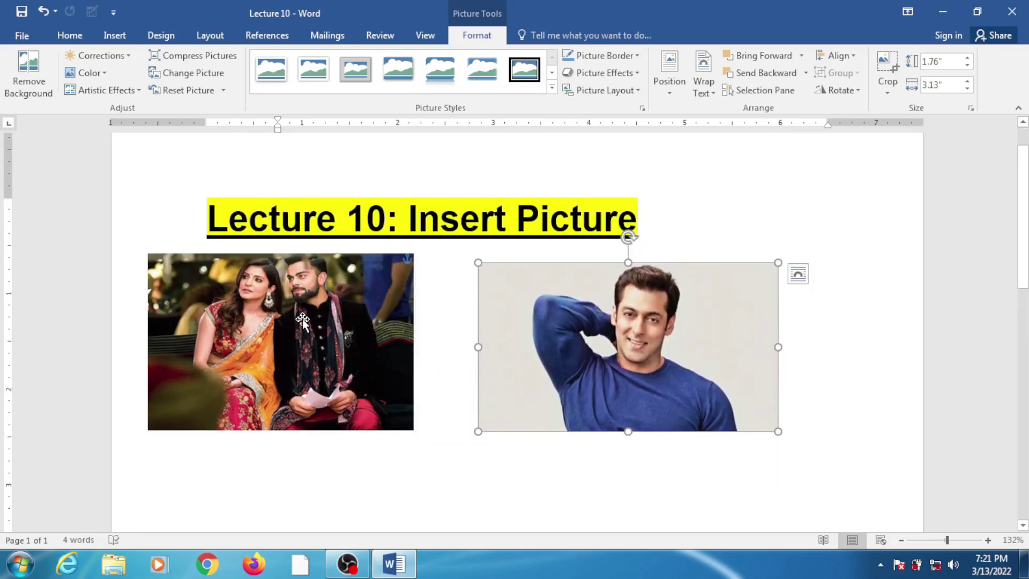
{"action": "left_click", "coordinate": [303, 320]}
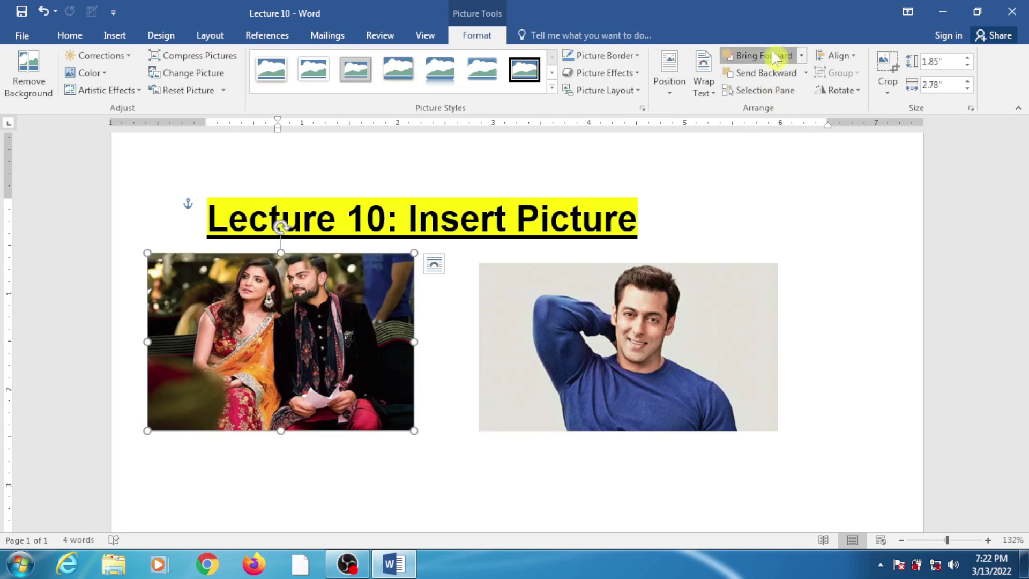
Step: Apply the Reflected Perspective Right picture style to the couple photo
{"action": "mouse_move", "coordinate": [343, 320]}
{"action": "left_mouse_down"}
{"action": "mouse_move", "coordinate": [629, 405]}
{"action": "mouse_move", "coordinate": [536, 330]}
{"action": "mouse_move", "coordinate": [324, 331]}
{"action": "left_mouse_up"}
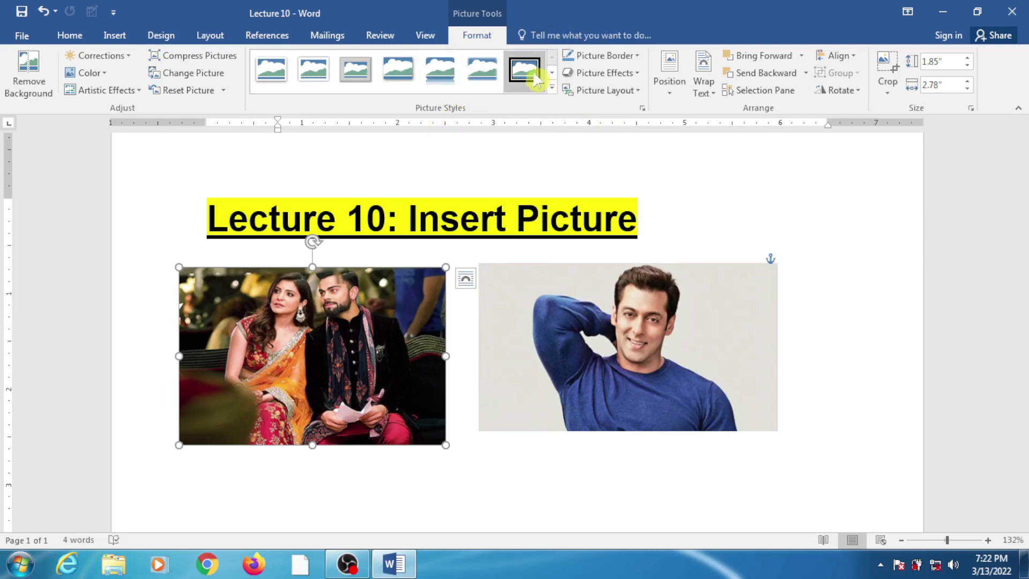
{"action": "left_click", "coordinate": [551, 87]}
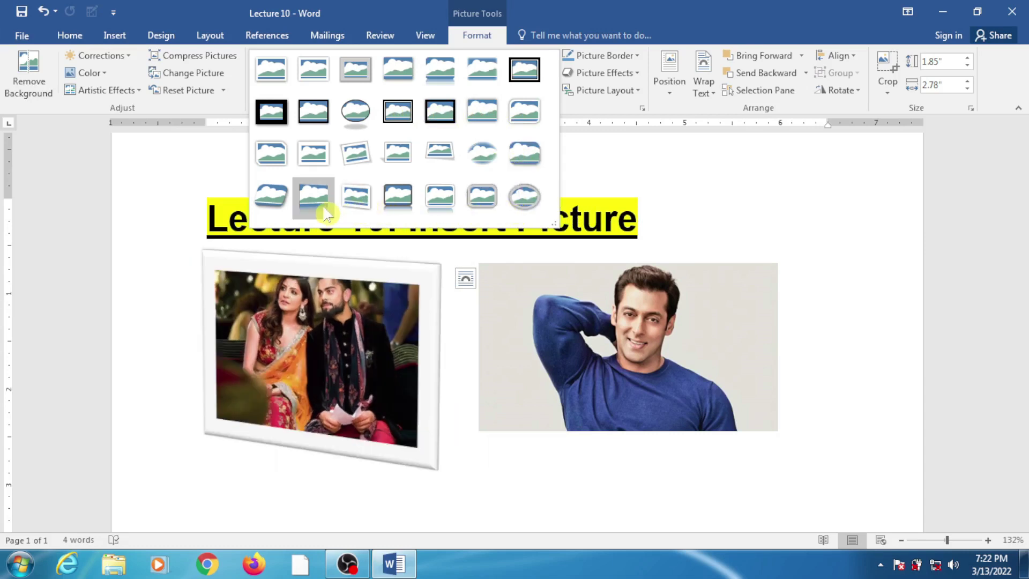
{"action": "left_click", "coordinate": [314, 211]}
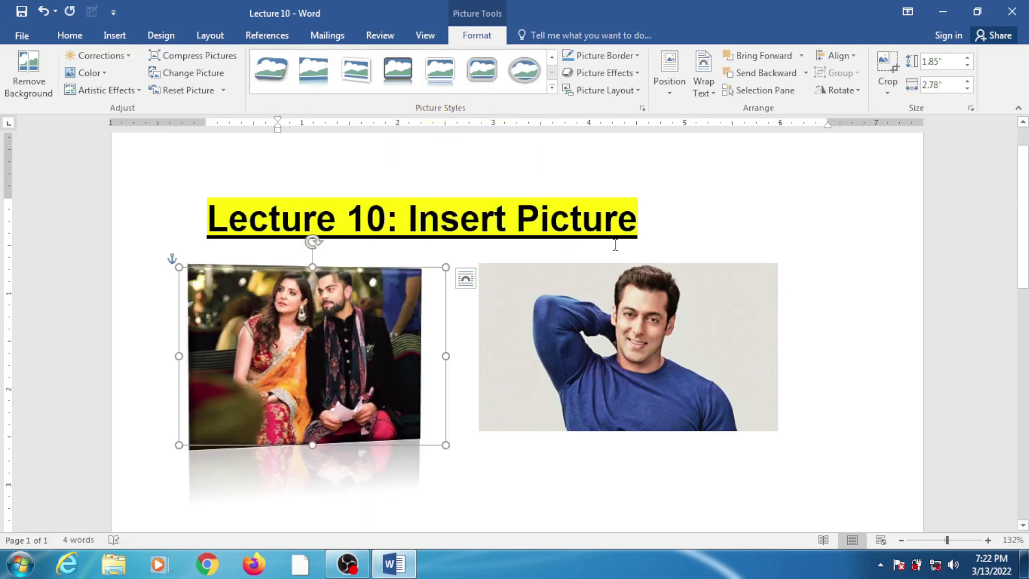
{"action": "left_click", "coordinate": [599, 301]}
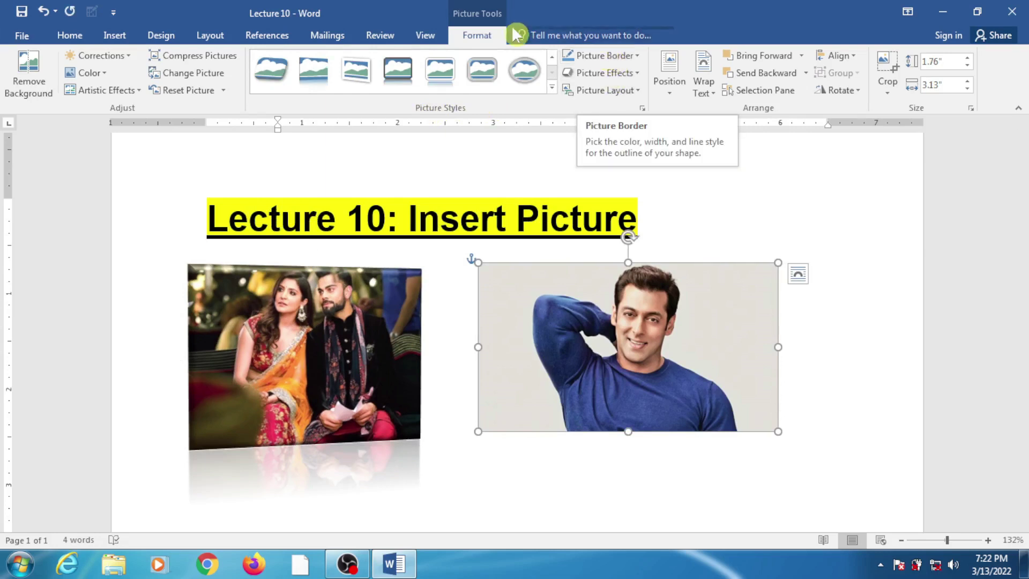
Step: Give the right-hand portrait a red picture border
{"action": "left_click", "coordinate": [606, 56]}
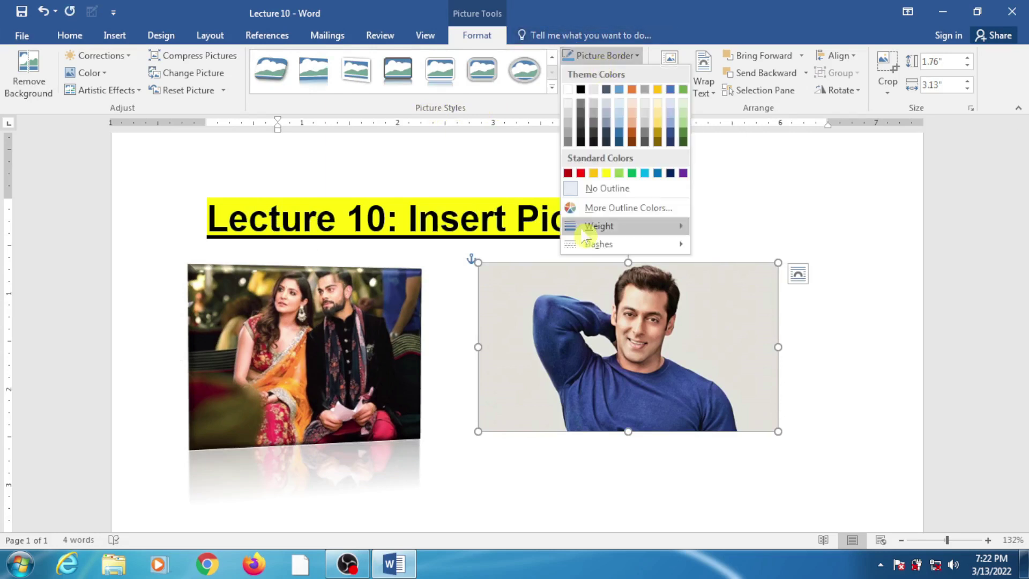
{"action": "left_click", "coordinate": [580, 172]}
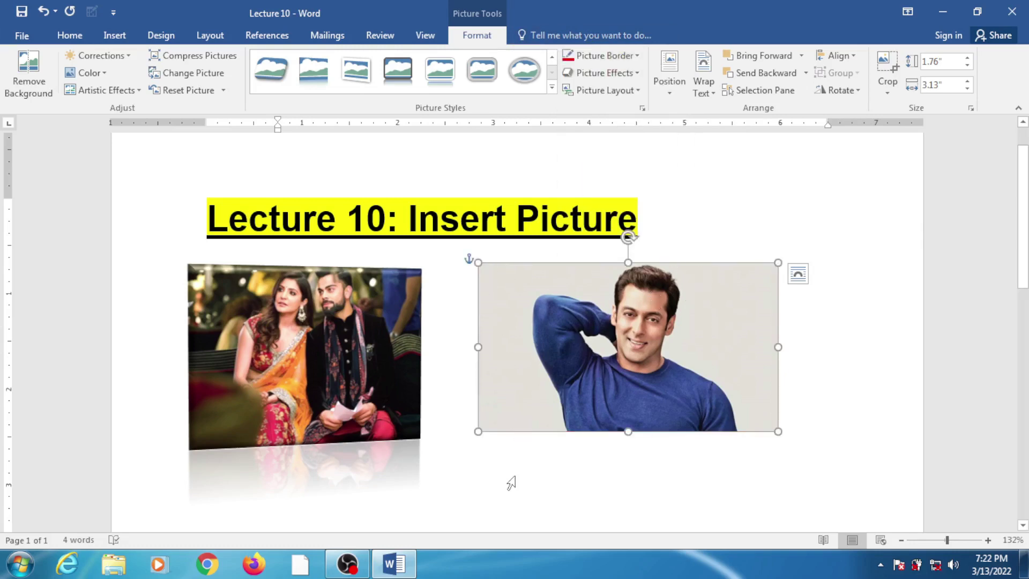
{"action": "left_click", "coordinate": [510, 483]}
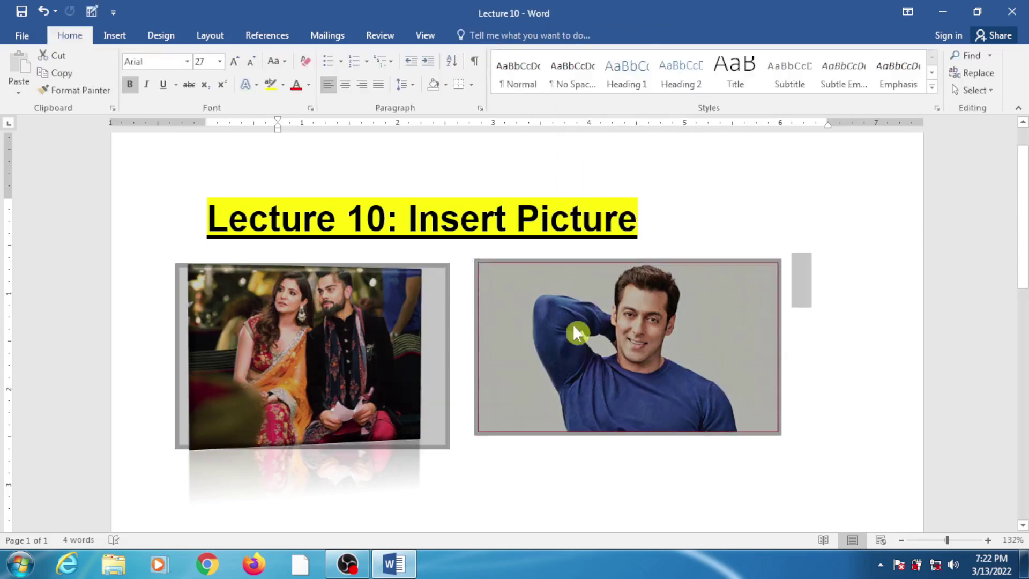
{"action": "scroll", "coordinate": [562, 343], "scroll_direction": "down", "scroll_amount": 3}
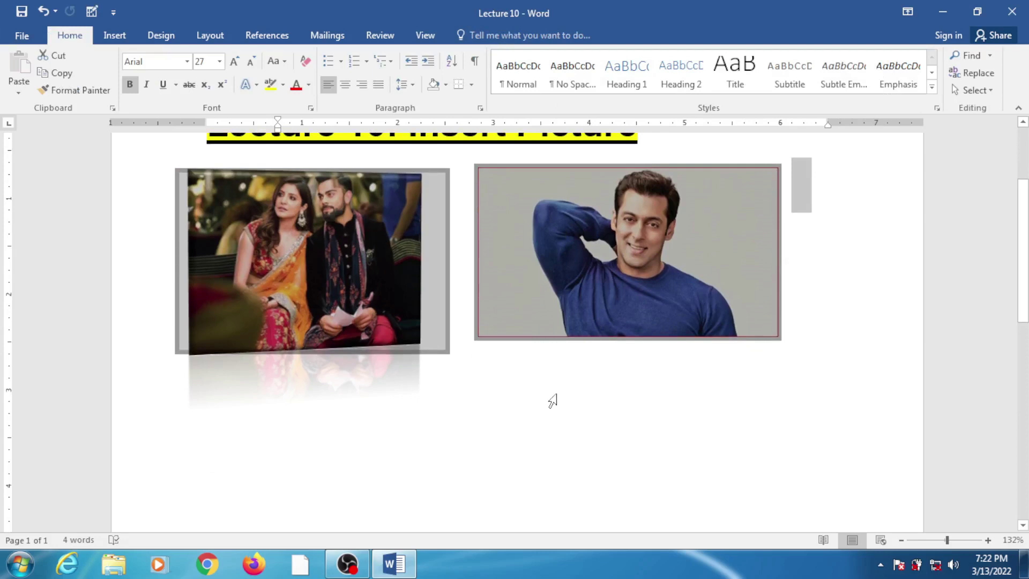
{"action": "scroll", "coordinate": [552, 401], "scroll_direction": "up", "scroll_amount": 2}
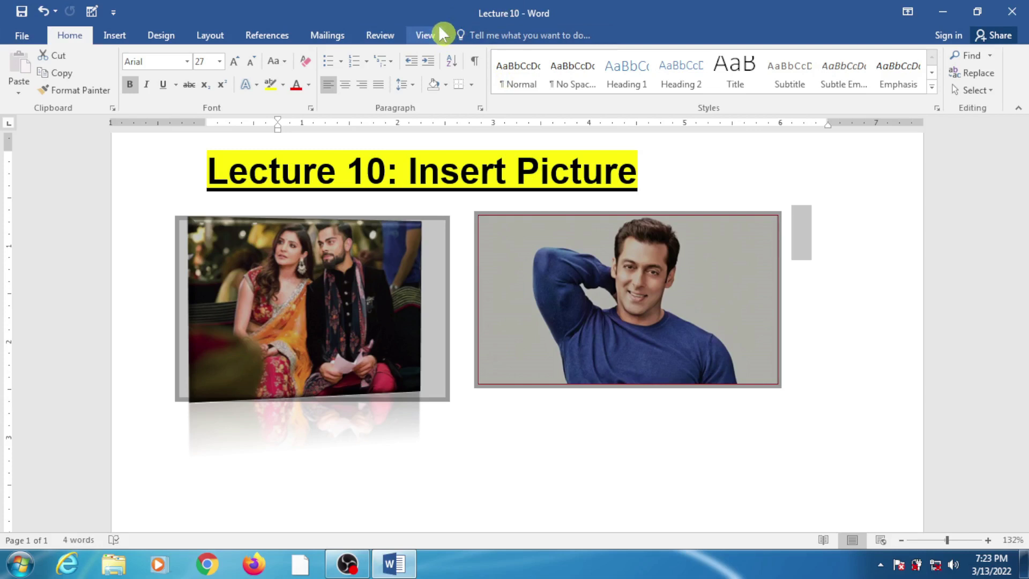
Step: Thicken the portrait's red border to 4½ pt
{"action": "left_click", "coordinate": [609, 305]}
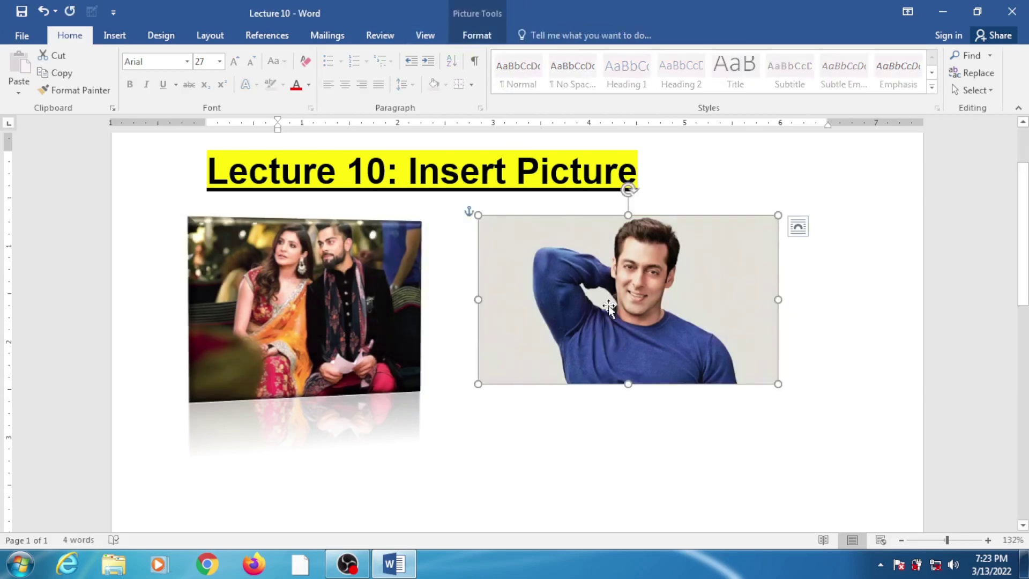
{"action": "left_click", "coordinate": [471, 36]}
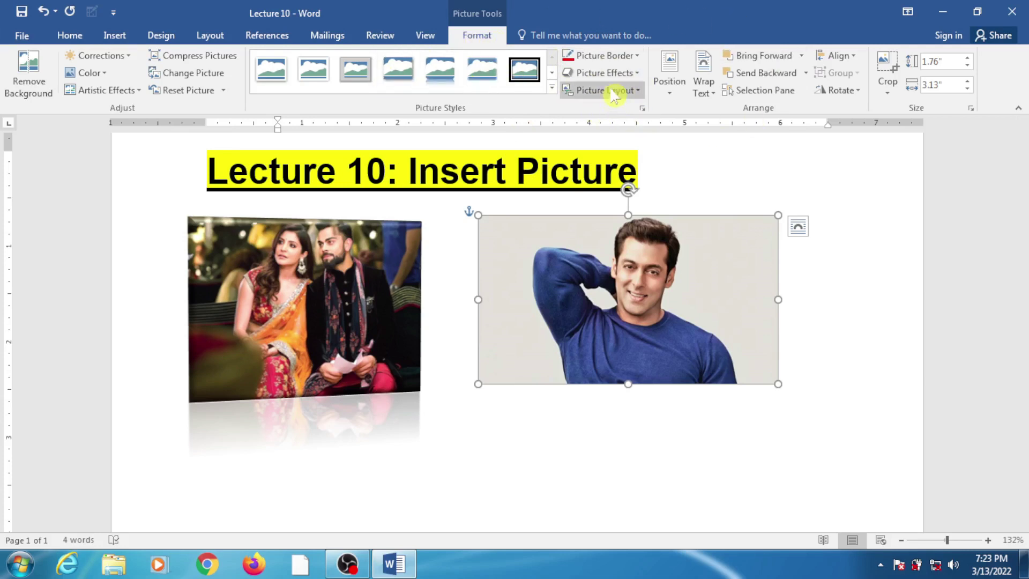
{"action": "left_click", "coordinate": [604, 58]}
{"action": "mouse_move", "coordinate": [599, 227]}
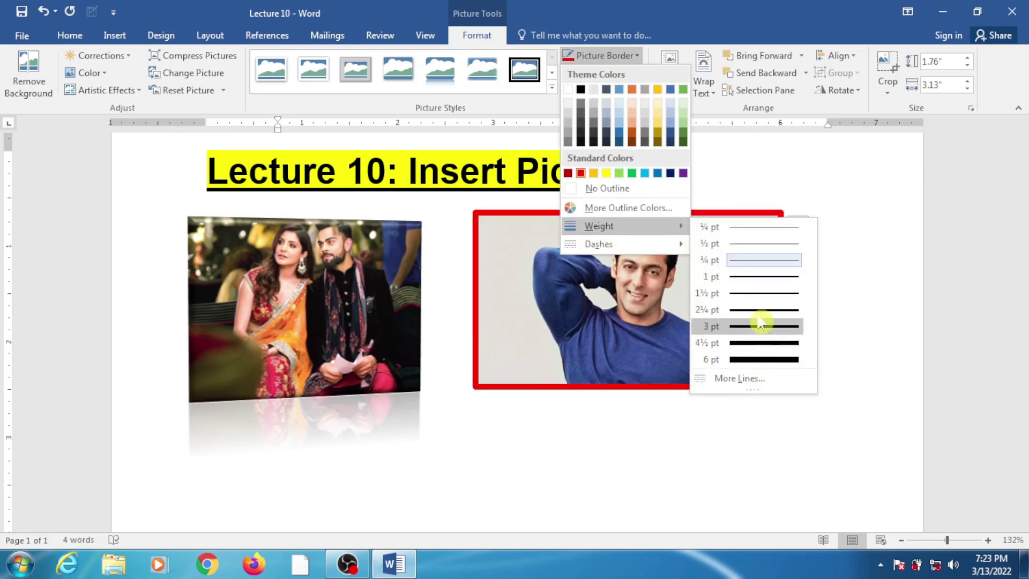
{"action": "left_click", "coordinate": [761, 343]}
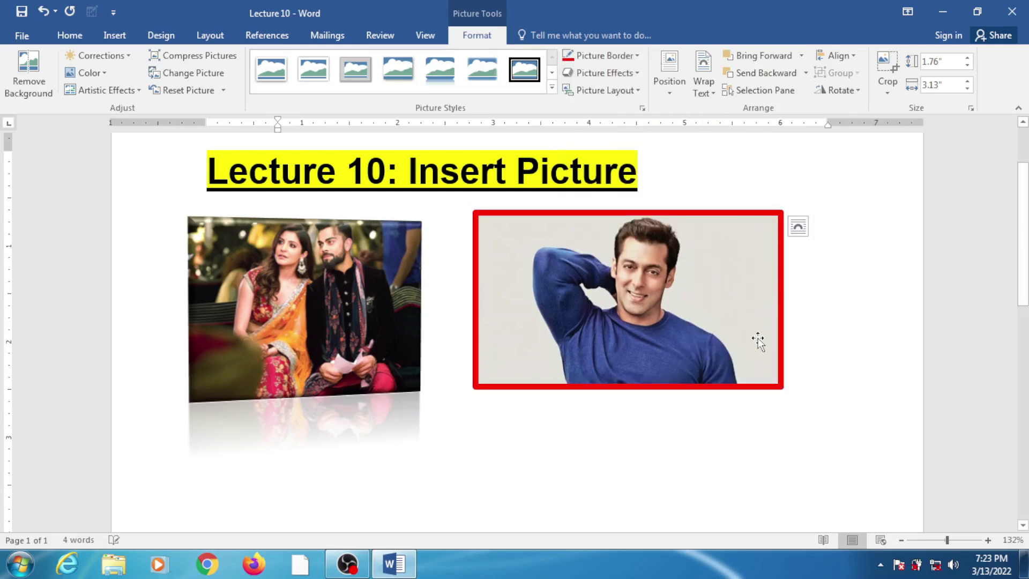
{"action": "left_click", "coordinate": [581, 421]}
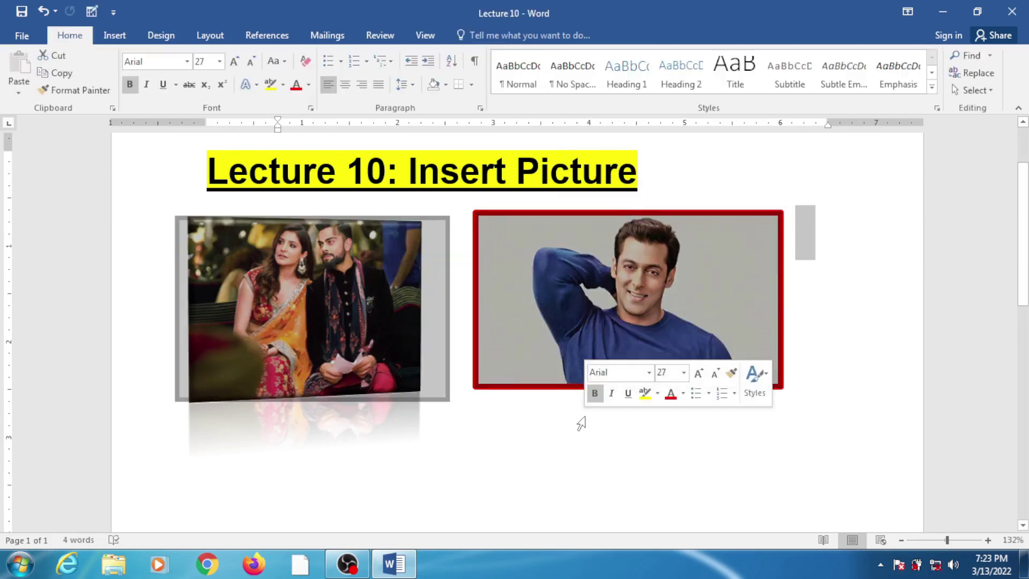
Step: Reset both the right-hand portrait and the couple photo to plain, unformatted images
{"action": "left_click", "coordinate": [584, 314]}
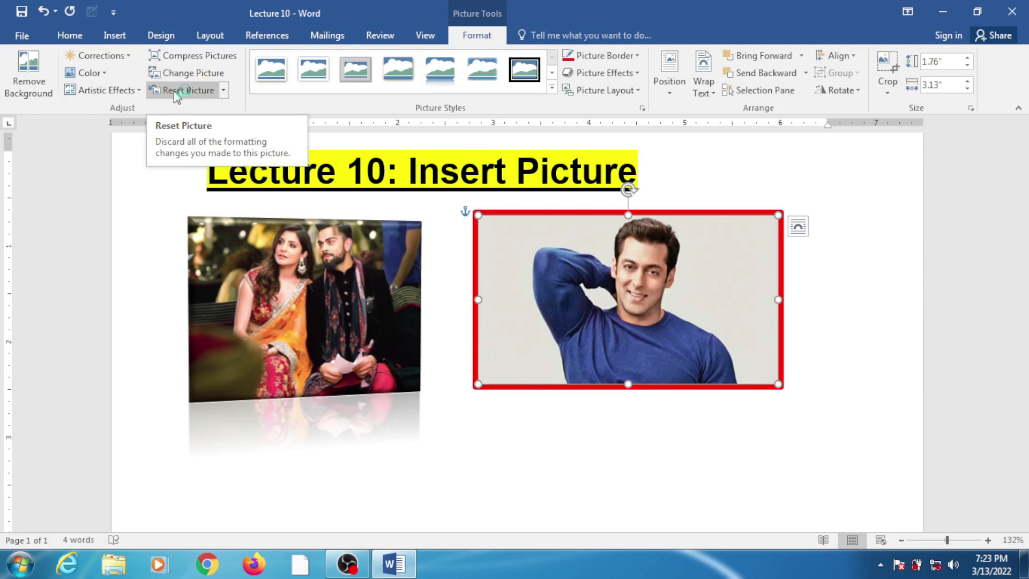
{"action": "left_click", "coordinate": [177, 91]}
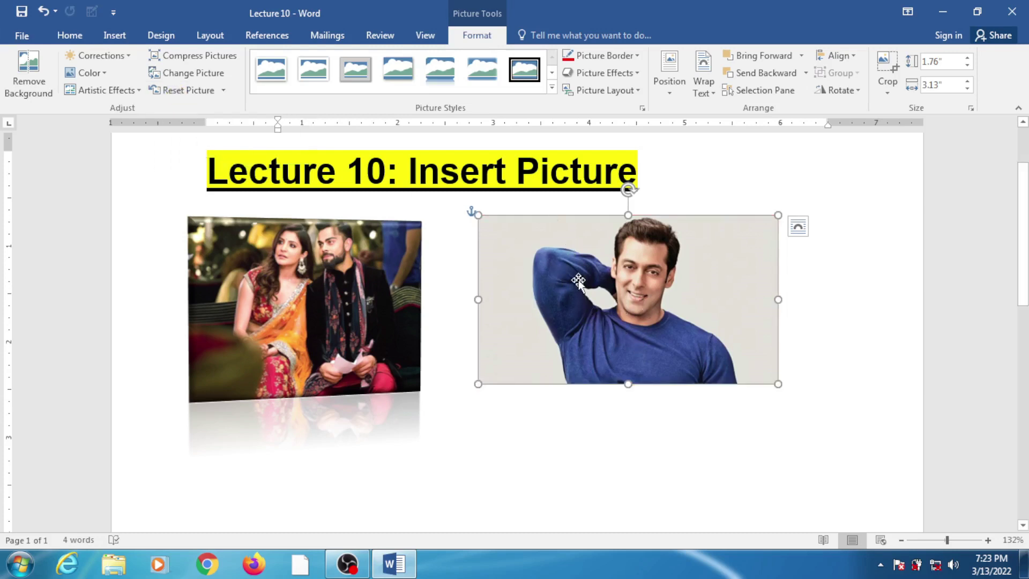
{"action": "left_click", "coordinate": [278, 277]}
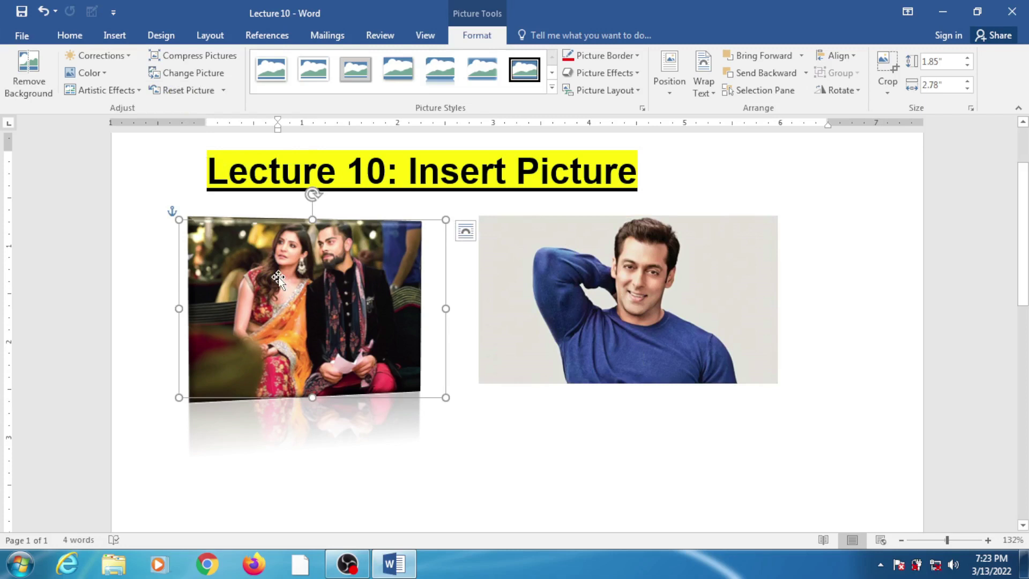
{"action": "left_click", "coordinate": [186, 97]}
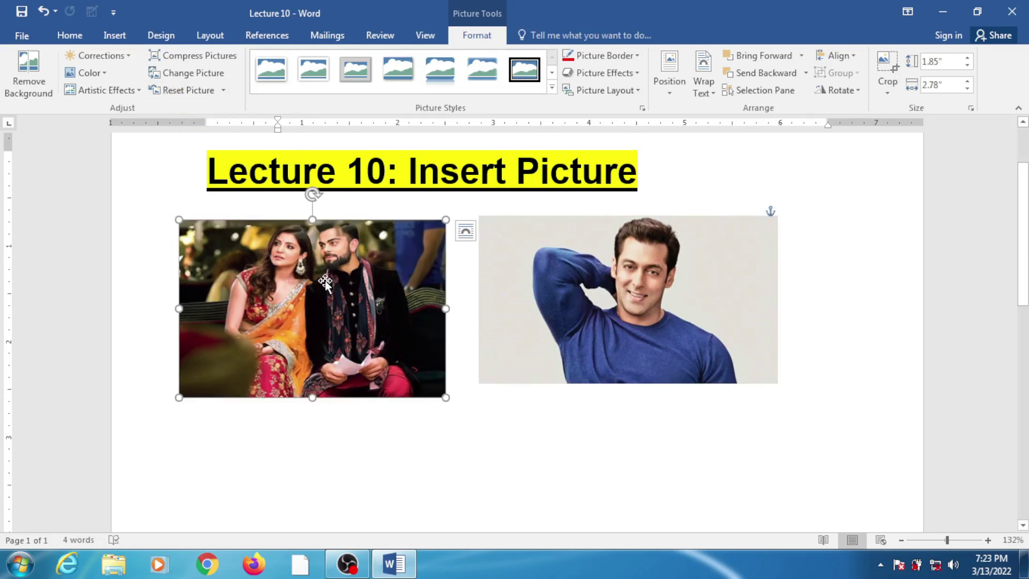
{"action": "left_click", "coordinate": [586, 320]}
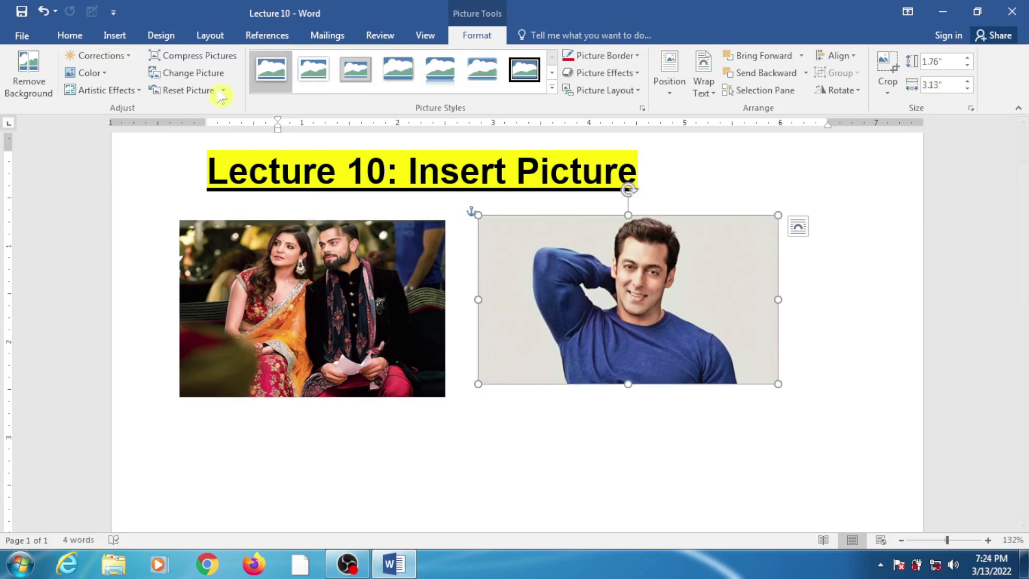
{"action": "left_click", "coordinate": [208, 76]}
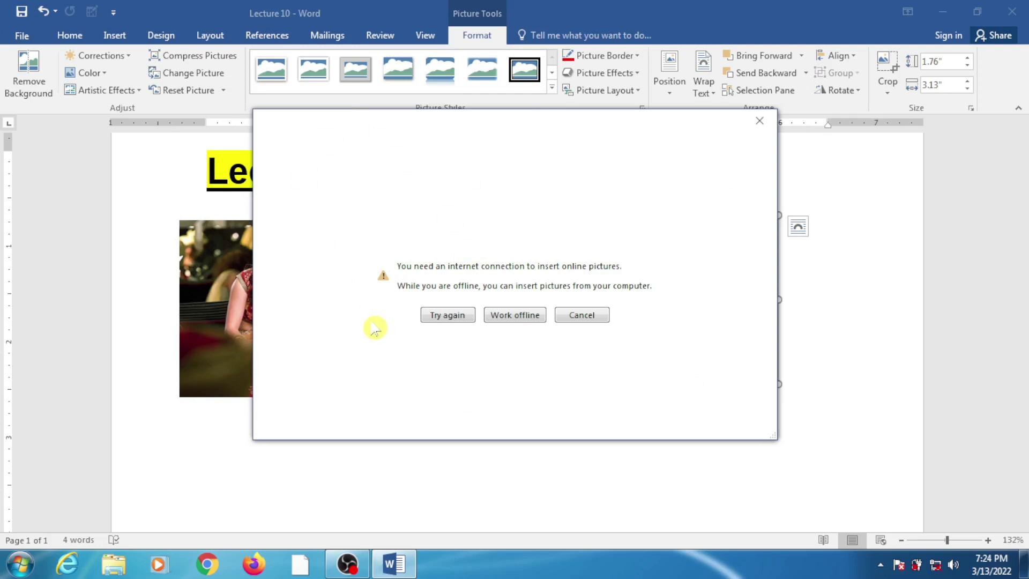
Step: Working offline, replace the portrait with the smiling woman's photo from the Photos folder
{"action": "left_click", "coordinate": [511, 318]}
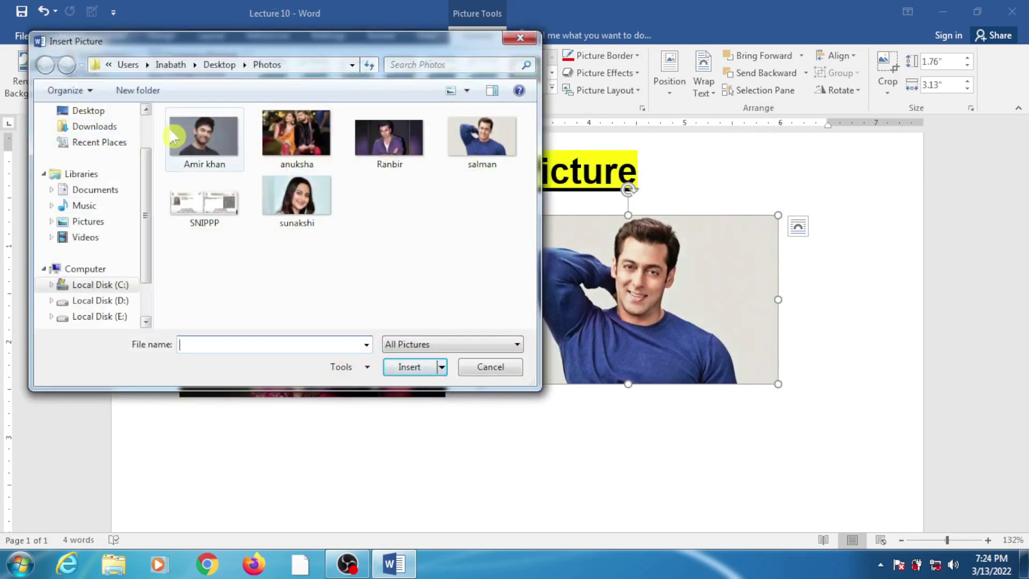
{"action": "mouse_move", "coordinate": [99, 143]}
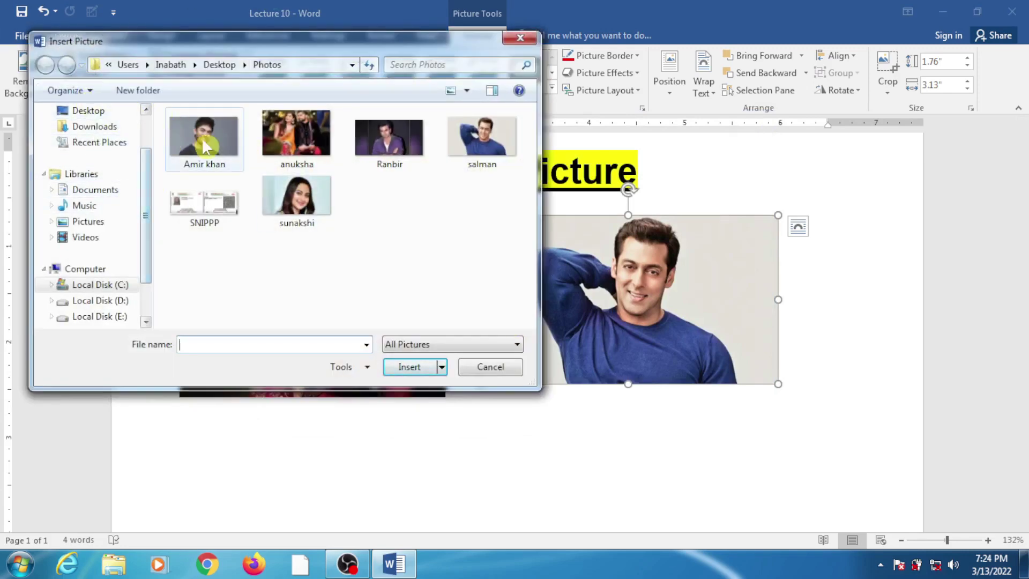
{"action": "left_click", "coordinate": [205, 145]}
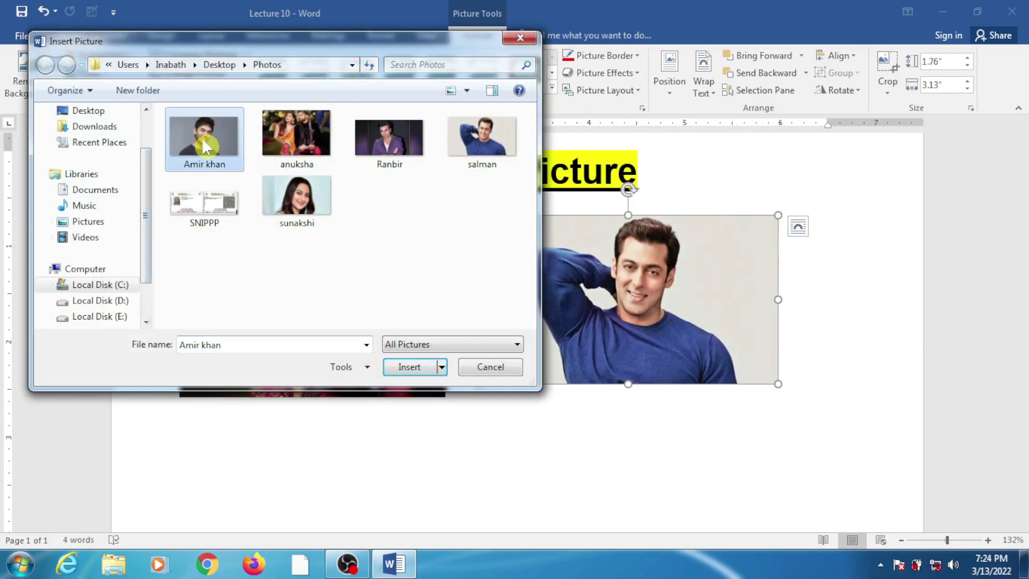
{"action": "left_click", "coordinate": [286, 199]}
{"action": "left_click", "coordinate": [409, 369]}
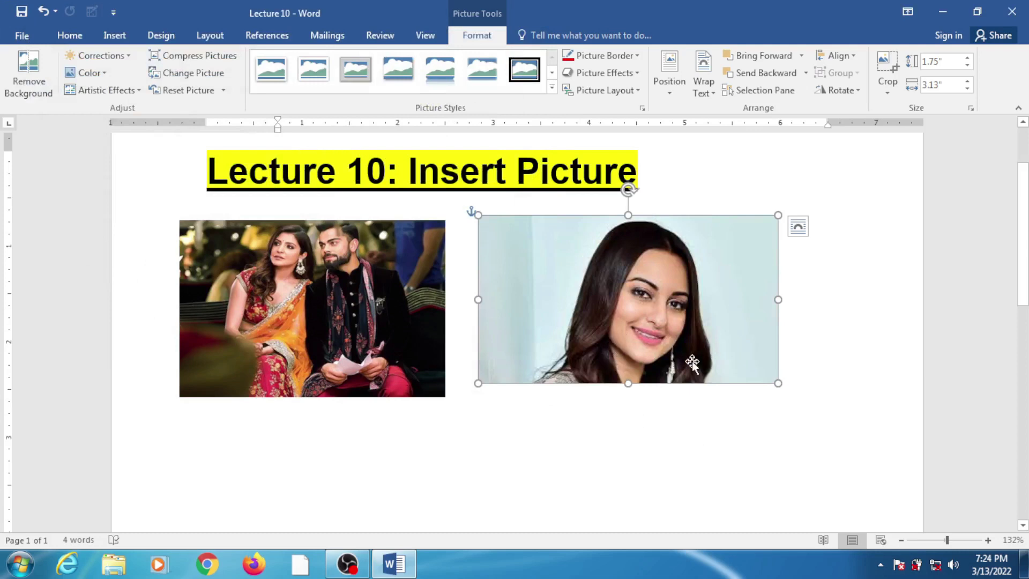
Step: Enlarge the new portrait to 1.94" by 3.46" and browse styles and effects without applying any
{"action": "left_click_drag", "start_coordinate": [780, 383], "coordinate": [795, 400]}
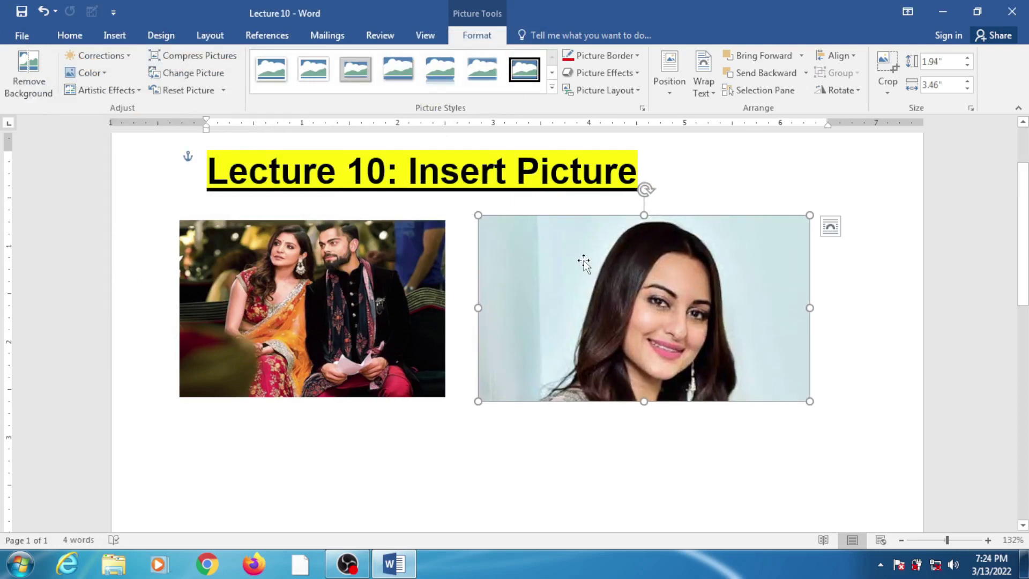
{"action": "left_click", "coordinate": [552, 73]}
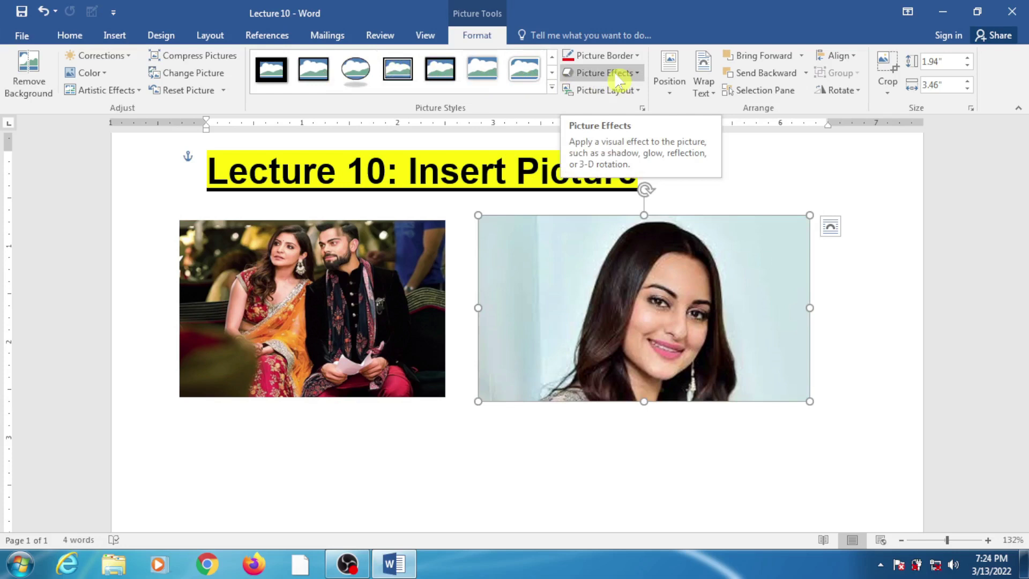
{"action": "left_click", "coordinate": [617, 74]}
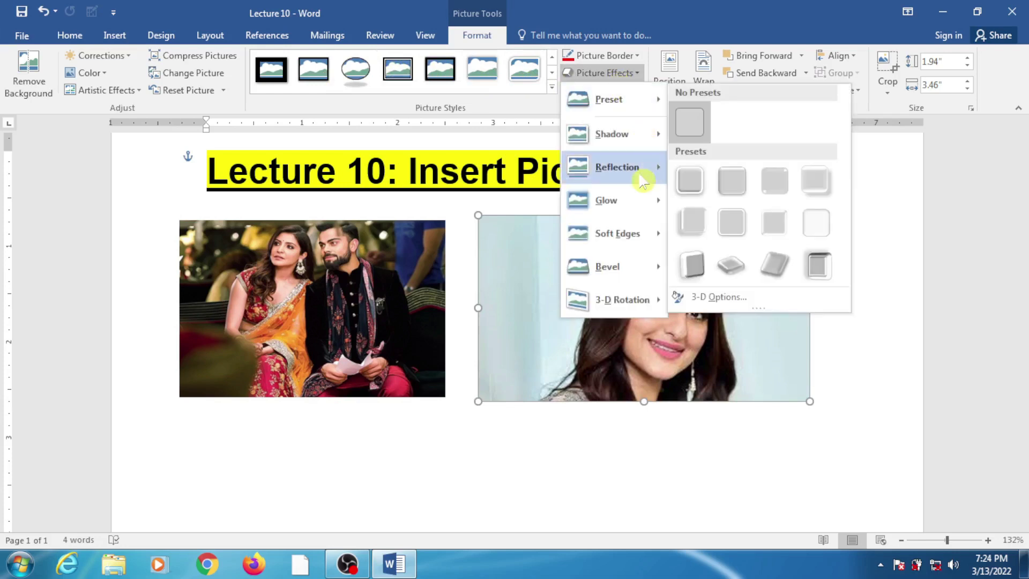
{"action": "mouse_move", "coordinate": [622, 299]}
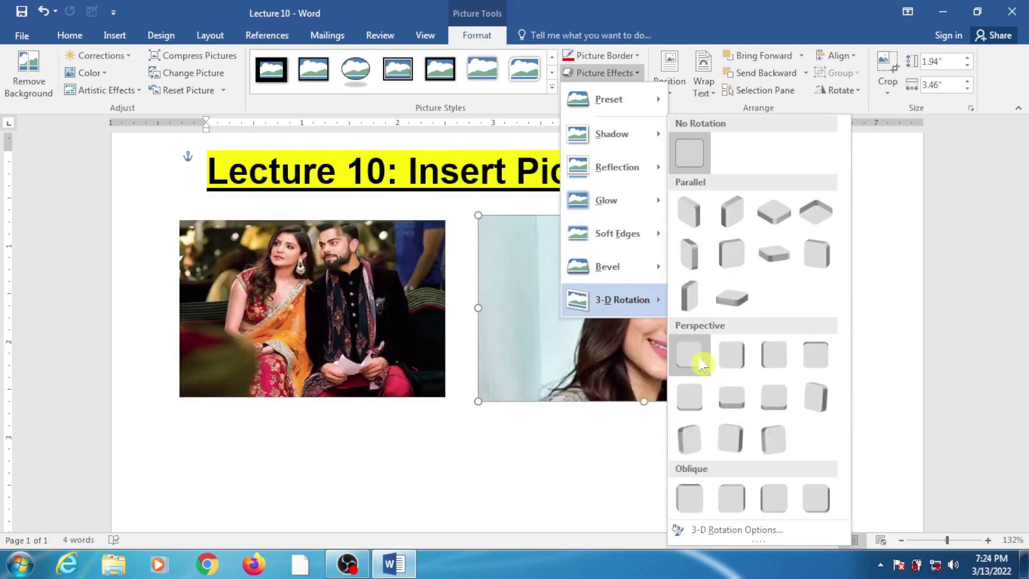
{"action": "left_click", "coordinate": [572, 346]}
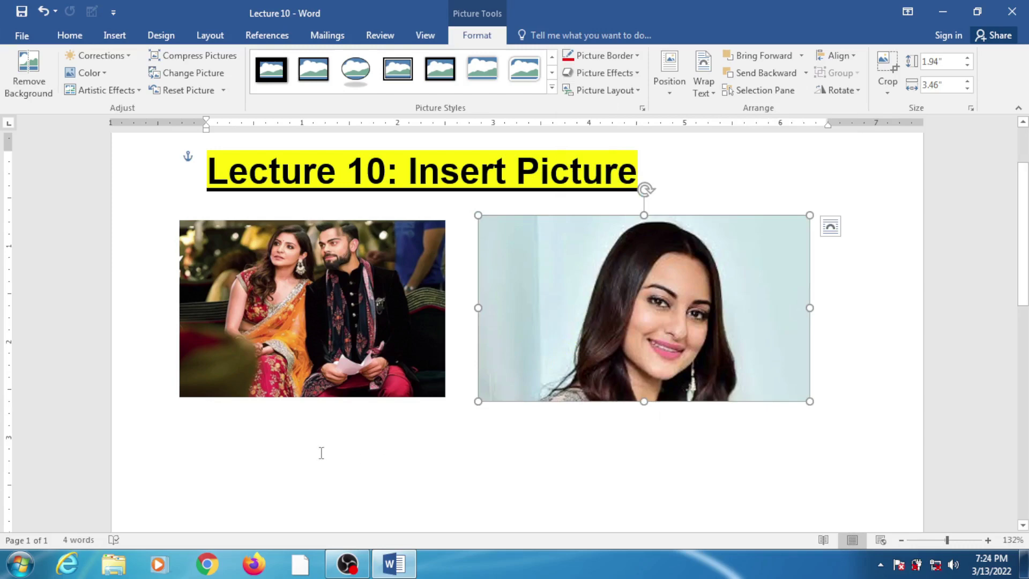
Step: Move the couple photo beside the title at top right and the portrait below the title
{"action": "left_click_drag", "start_coordinate": [501, 374], "coordinate": [193, 493]}
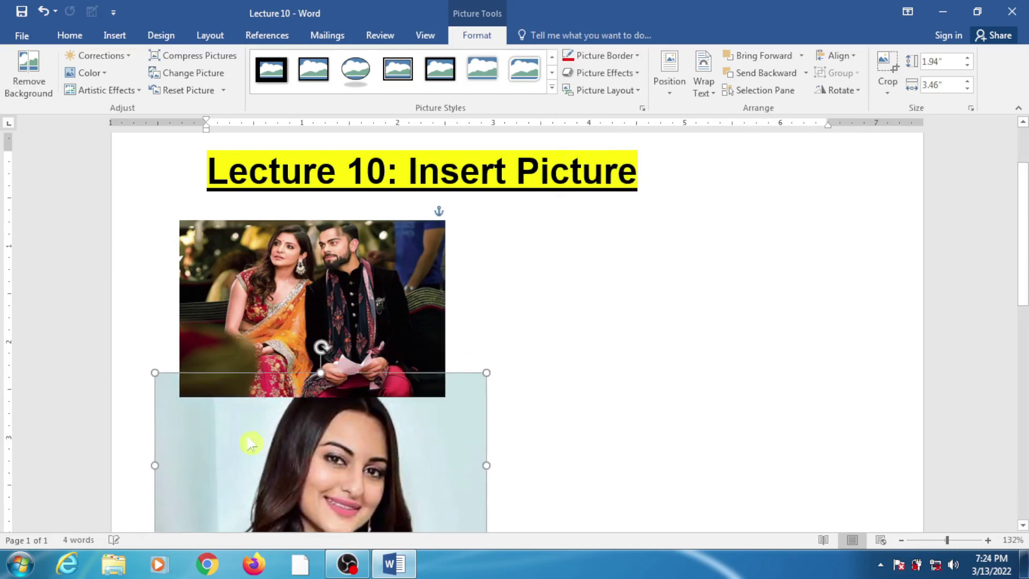
{"action": "left_click_drag", "start_coordinate": [339, 272], "coordinate": [604, 200]}
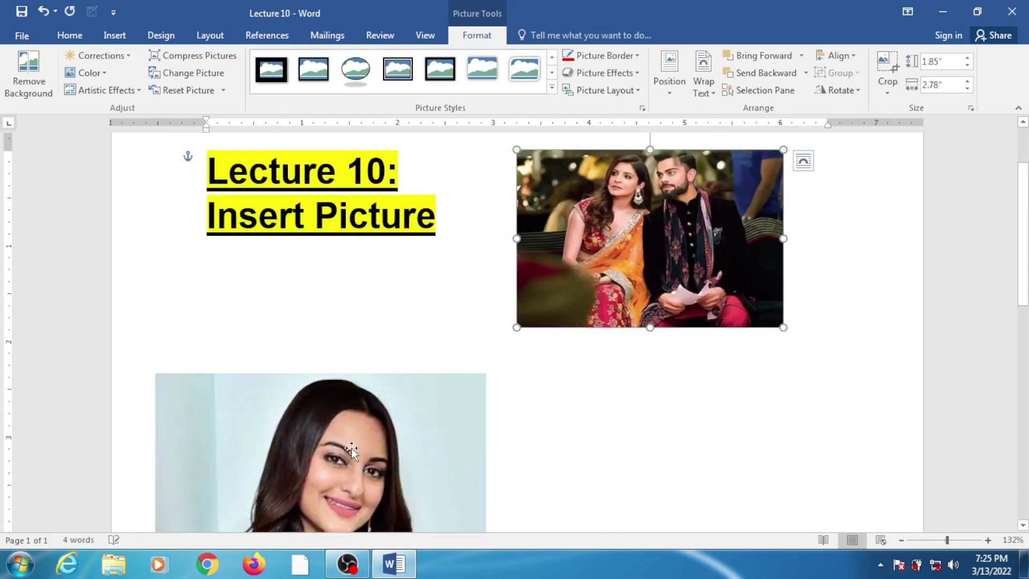
{"action": "left_click_drag", "start_coordinate": [353, 458], "coordinate": [375, 356]}
Step: Apply a Perspective 3-D rotation preset to the portrait and bring up the Picture Layout gallery
{"action": "left_click", "coordinate": [606, 73]}
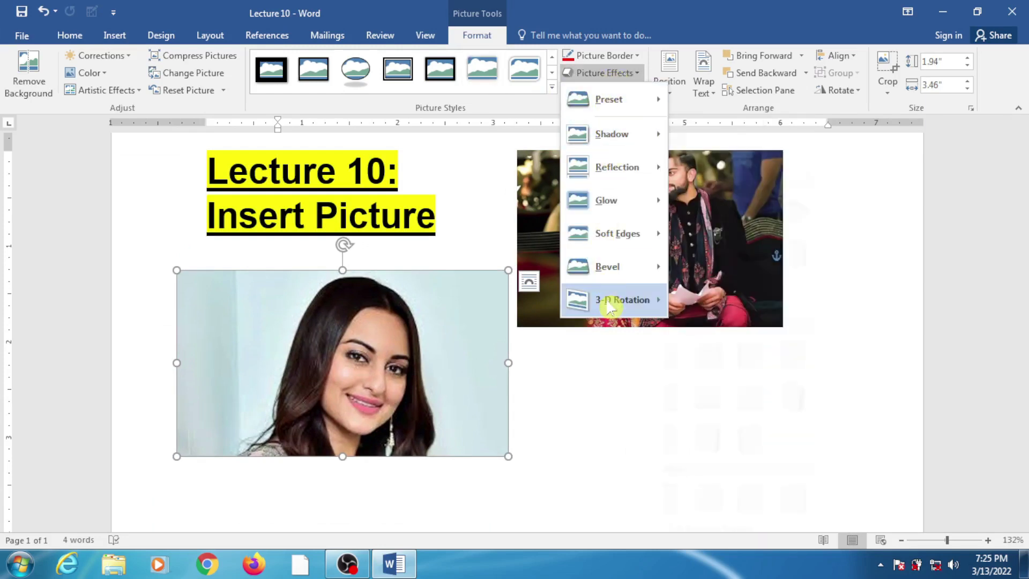
{"action": "mouse_move", "coordinate": [621, 299]}
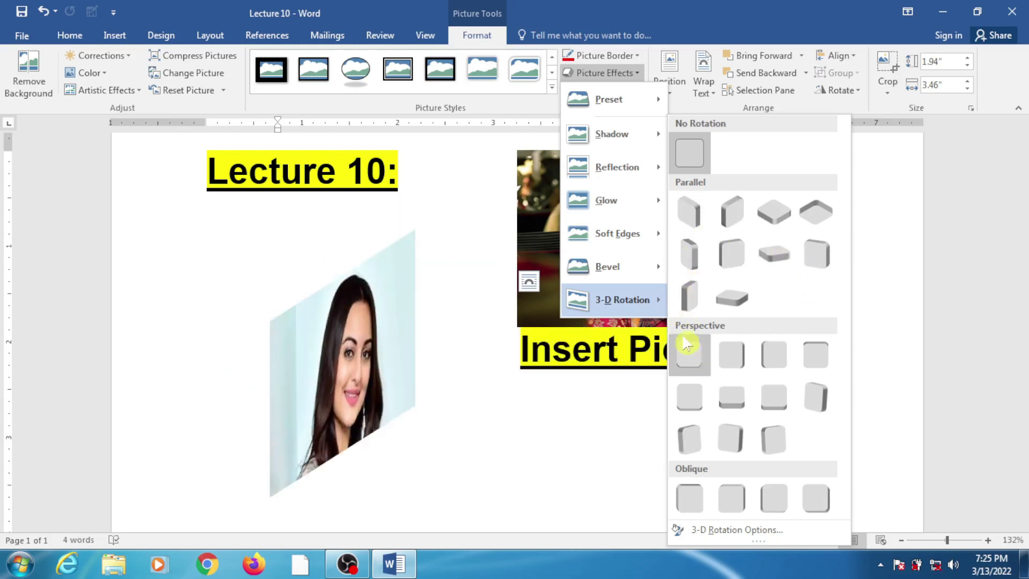
{"action": "left_click", "coordinate": [767, 366]}
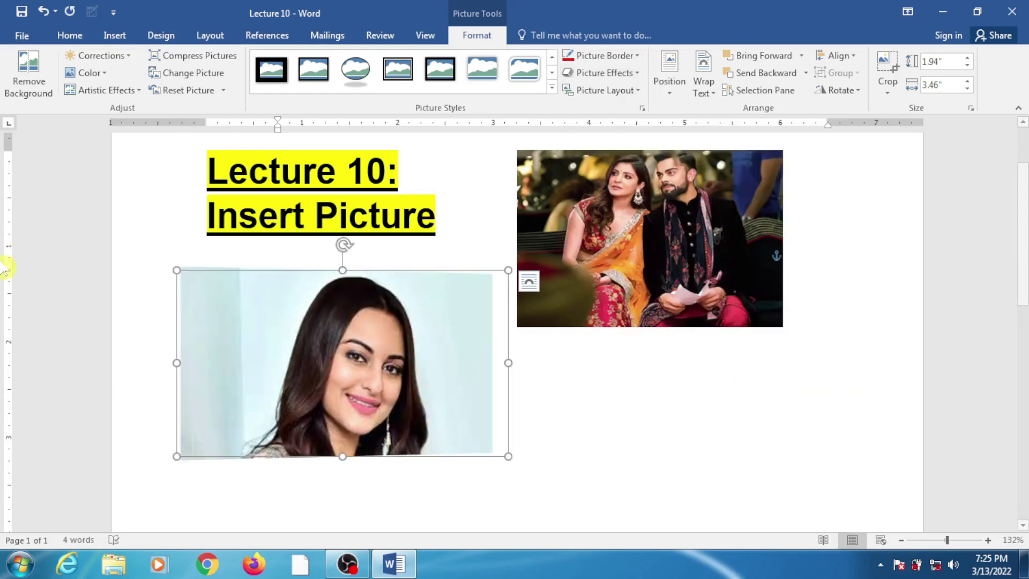
{"action": "left_click", "coordinate": [605, 92]}
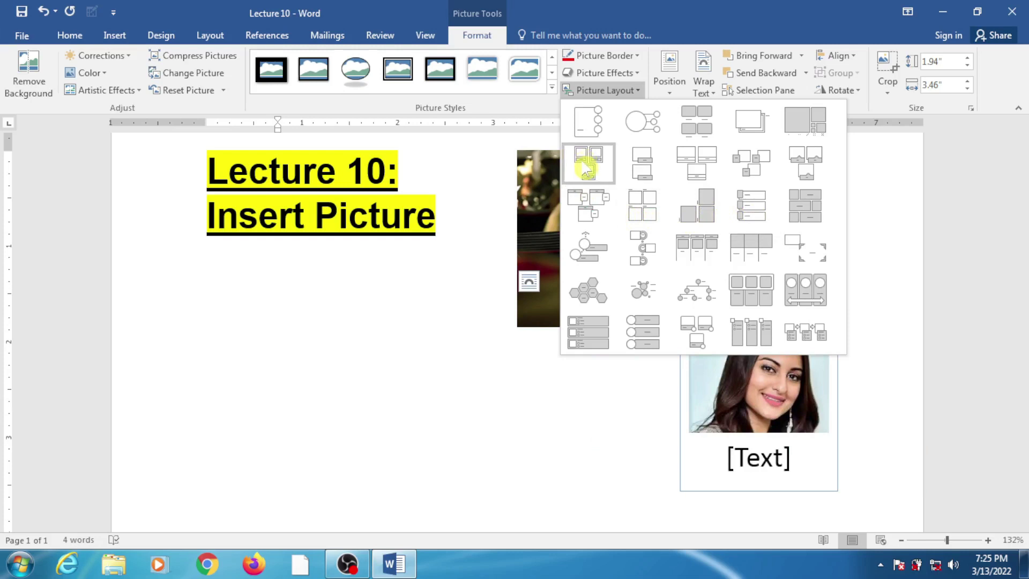
Step: Convert the portrait to a Captioned Pictures layout with the woman's name and a second slot
{"action": "left_click", "coordinate": [586, 171]}
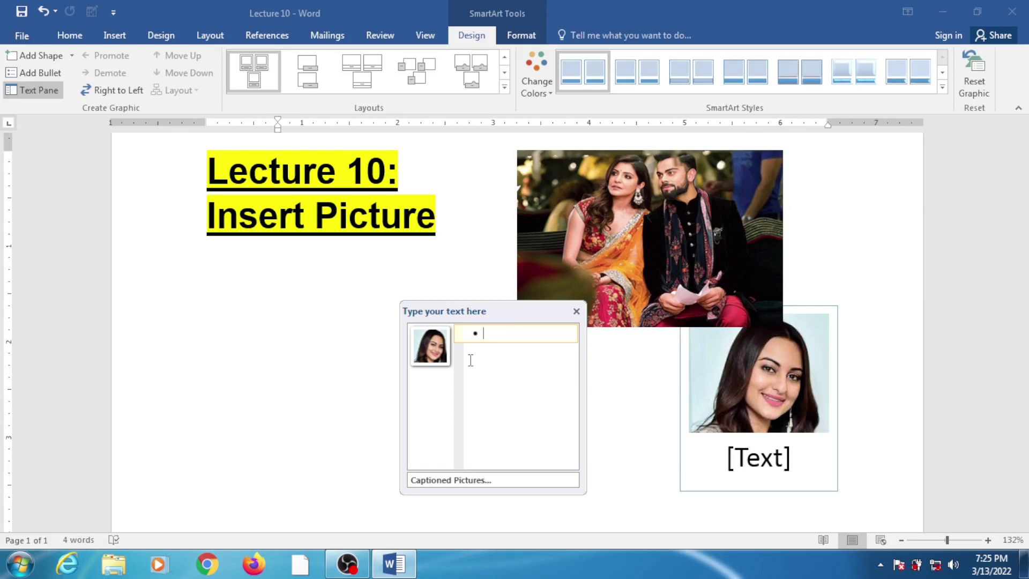
{"action": "type", "text": "Sunaksh"}
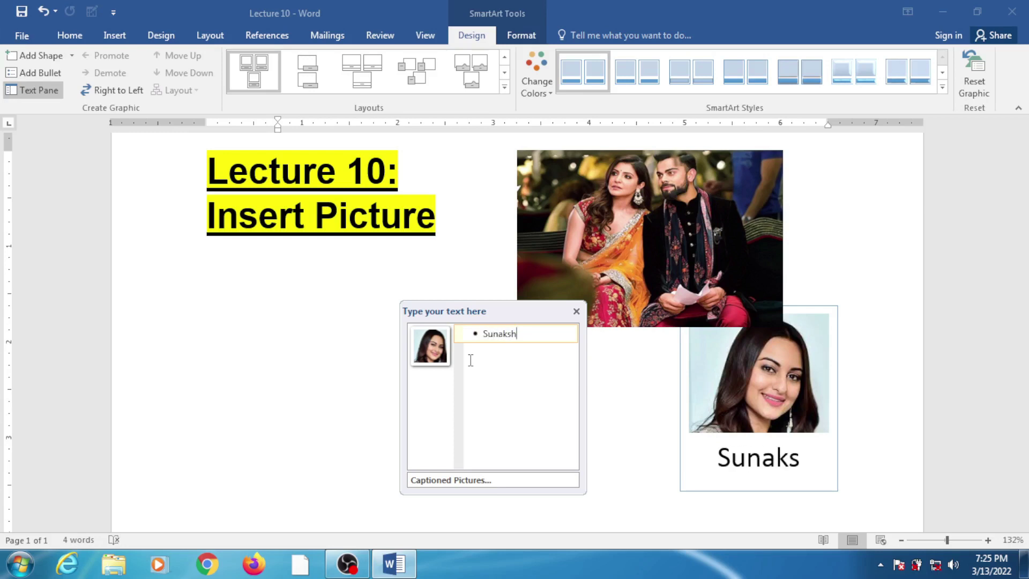
{"action": "type", "text": "i"}
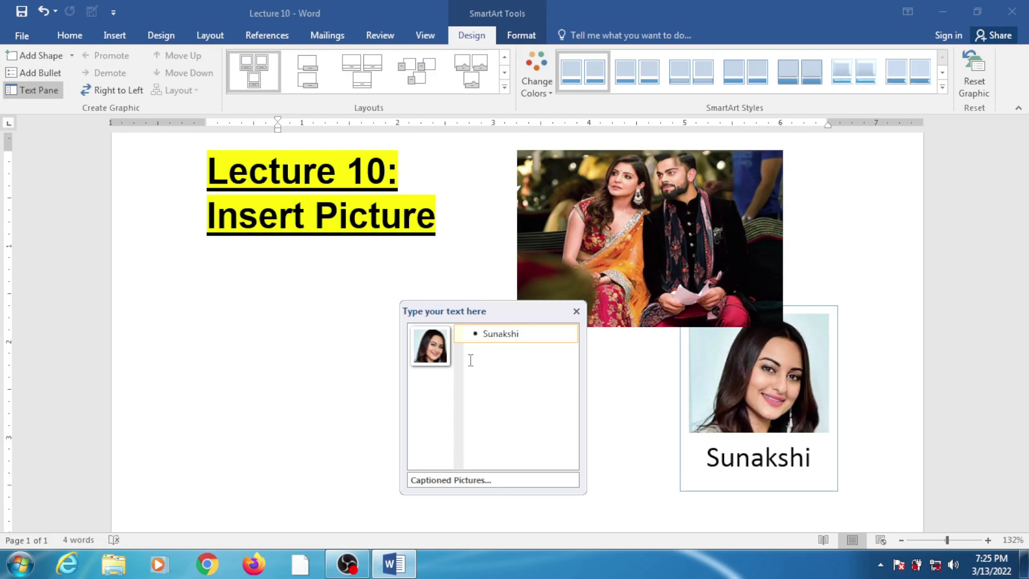
{"action": "key", "text": "Return"}
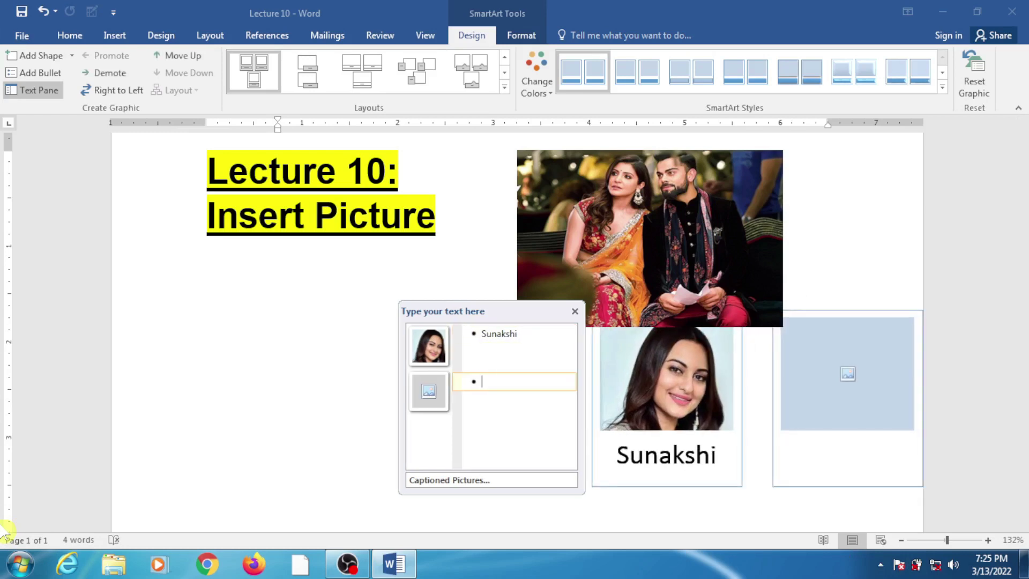
{"action": "left_click", "coordinate": [310, 330]}
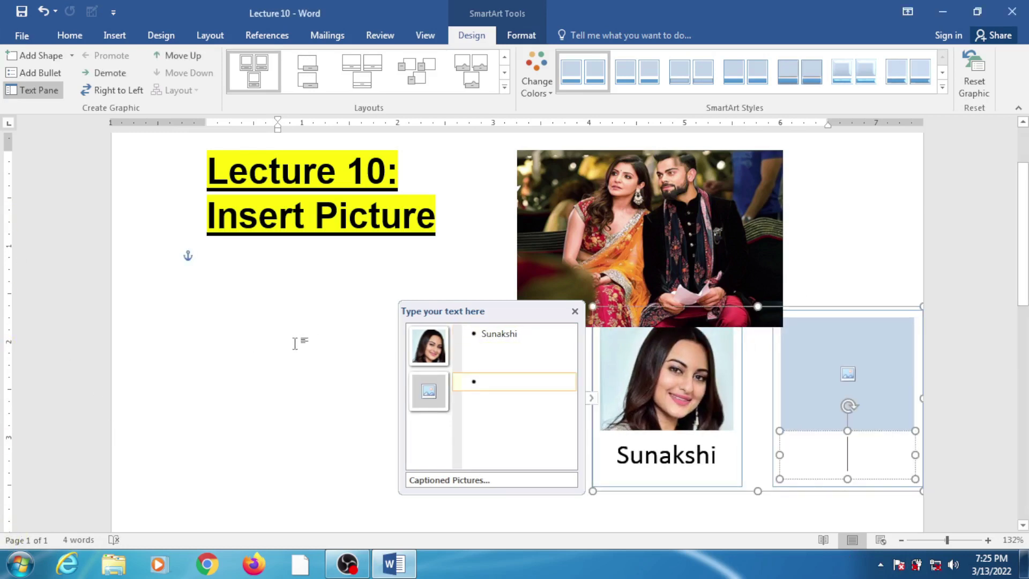
{"action": "left_click", "coordinate": [832, 380]}
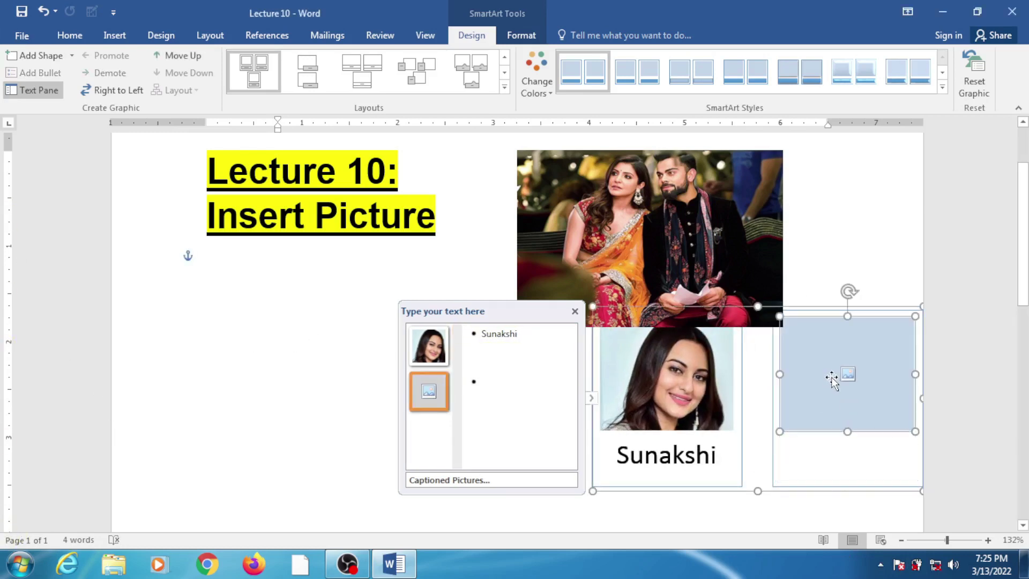
{"action": "left_click", "coordinate": [427, 389]}
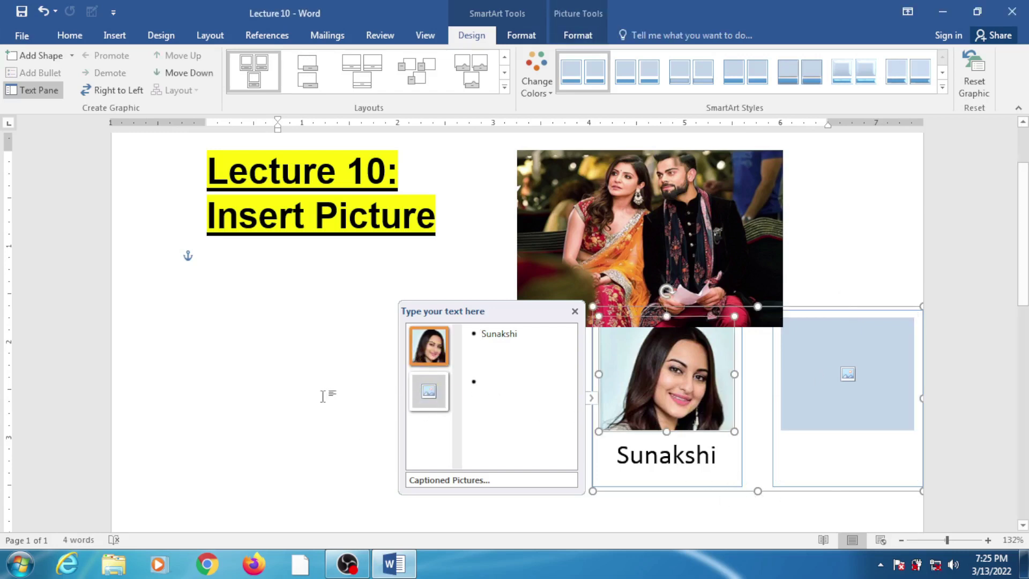
Step: Delete the whole captioned SmartArt graphic, leaving only the couple photo
{"action": "left_click", "coordinate": [575, 310]}
{"action": "key", "text": "Delete"}
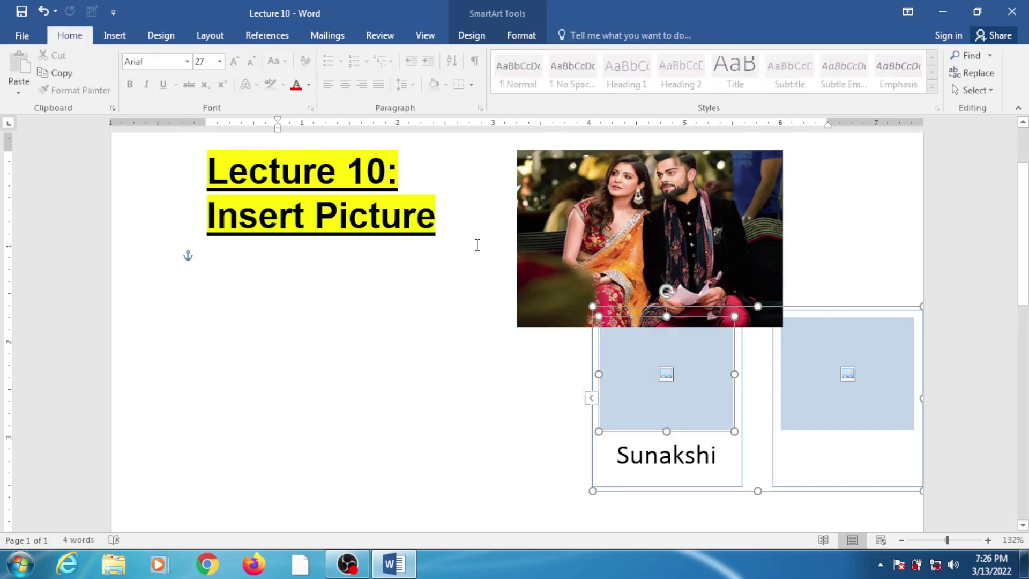
{"action": "left_click", "coordinate": [646, 308]}
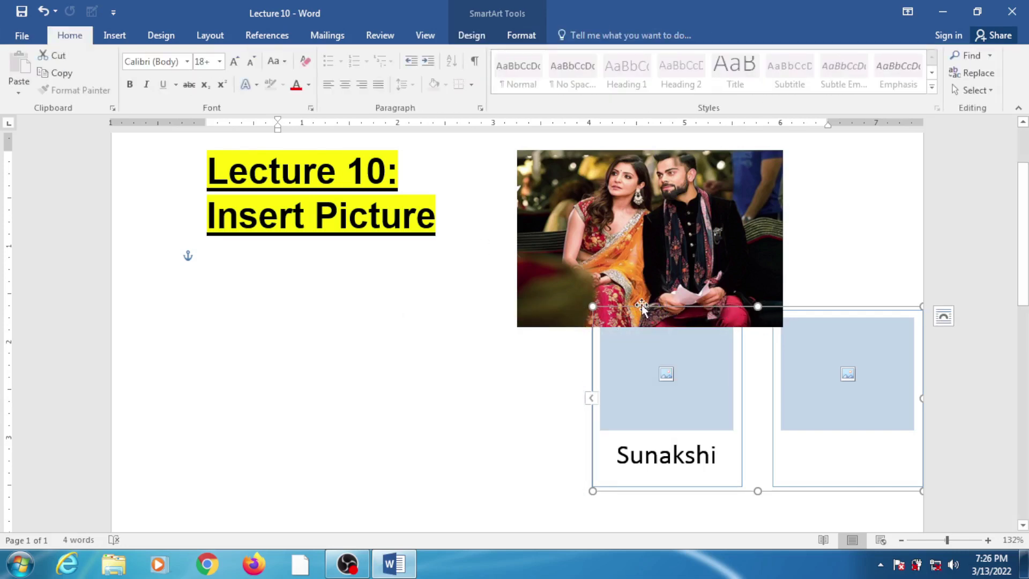
{"action": "key", "text": "Delete"}
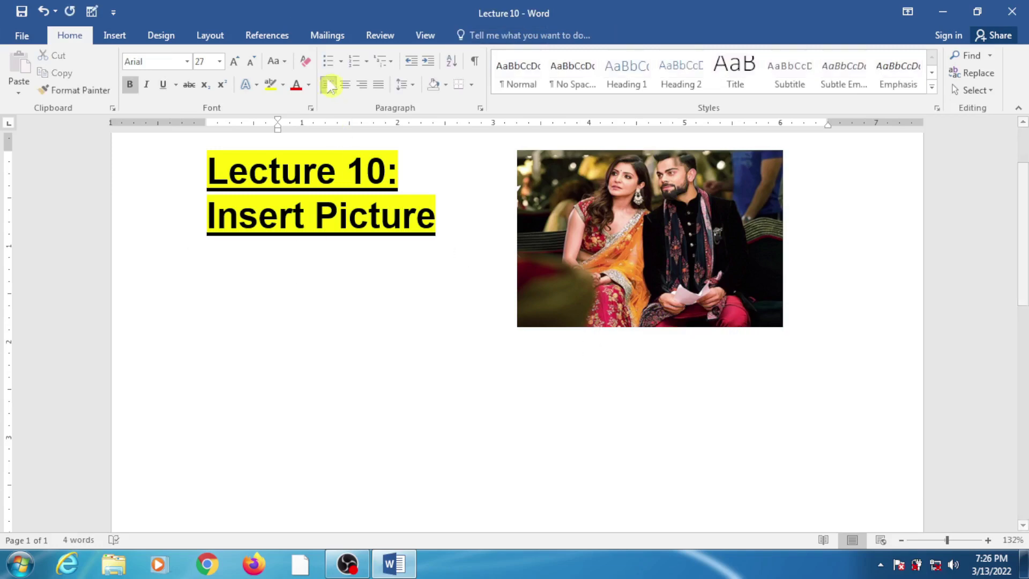
Step: Insert the man's portrait photo from file into the document
{"action": "left_click", "coordinate": [114, 35]}
{"action": "left_click", "coordinate": [139, 75]}
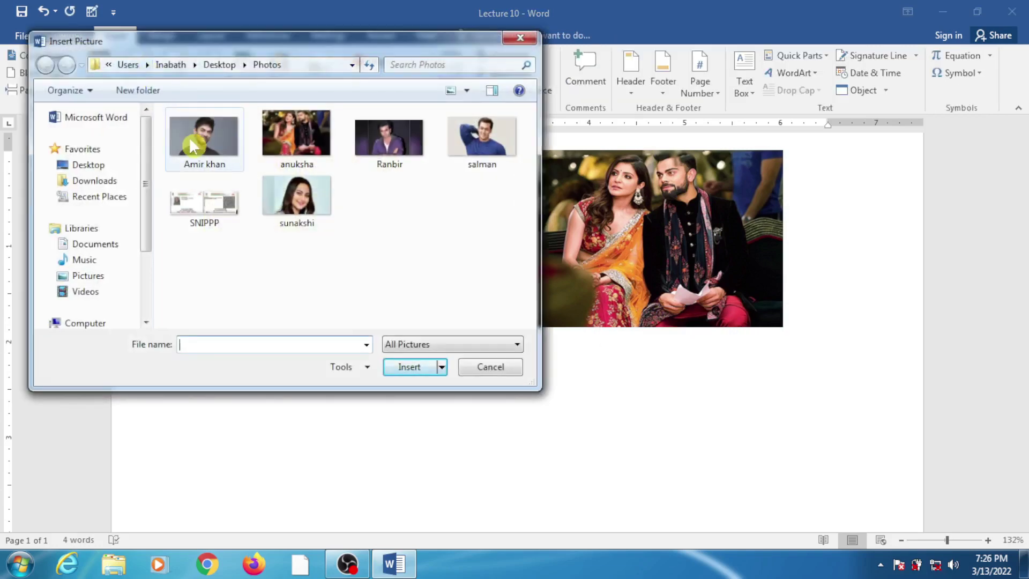
{"action": "left_click", "coordinate": [191, 140]}
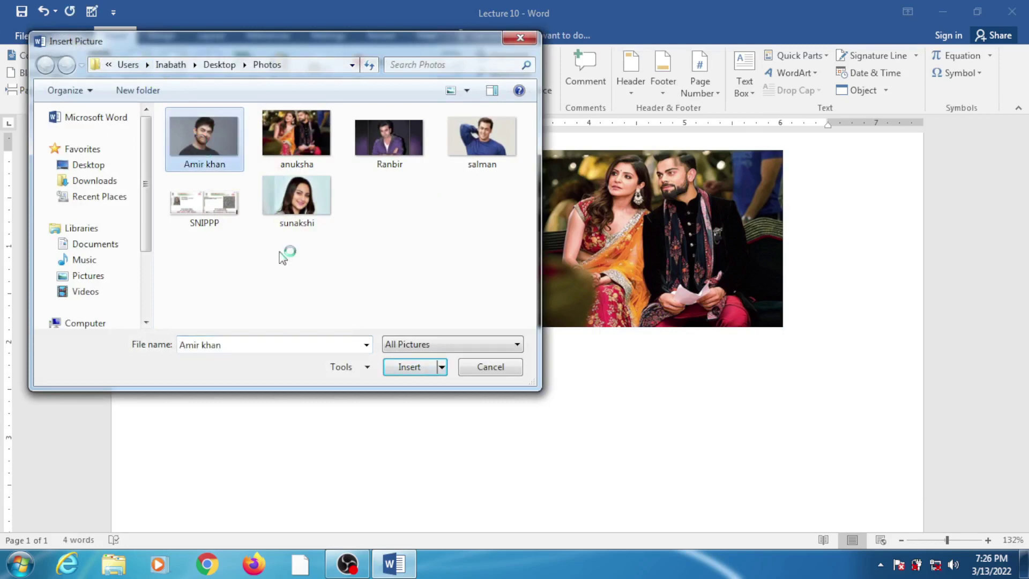
{"action": "left_click", "coordinate": [409, 366]}
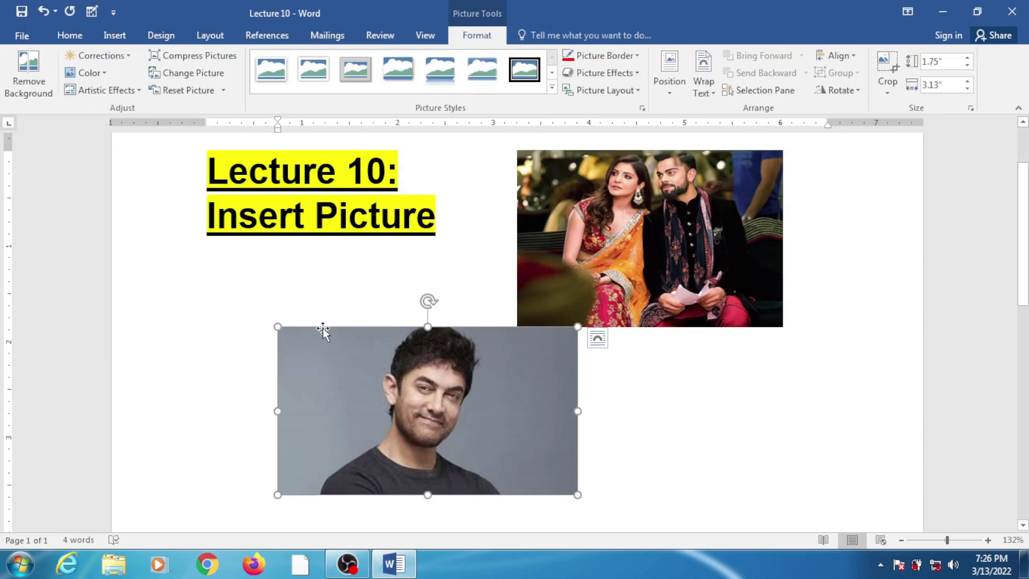
{"action": "left_click", "coordinate": [716, 455]}
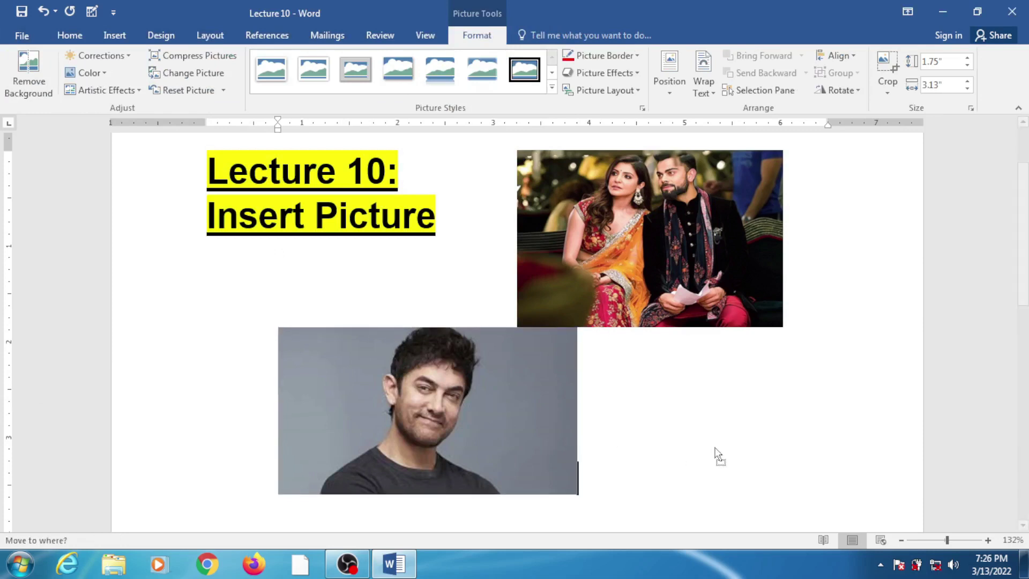
Step: Set Square text wrapping on both the couple photo and the portrait
{"action": "left_click", "coordinate": [682, 189]}
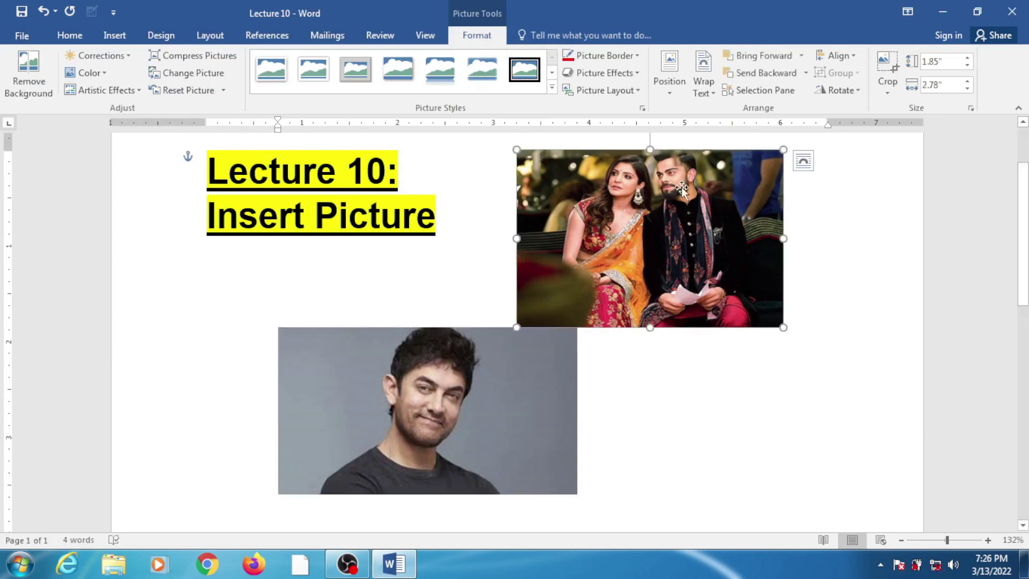
{"action": "left_click", "coordinate": [706, 93]}
{"action": "left_click", "coordinate": [727, 128]}
{"action": "left_click", "coordinate": [510, 349]}
{"action": "left_click", "coordinate": [703, 86]}
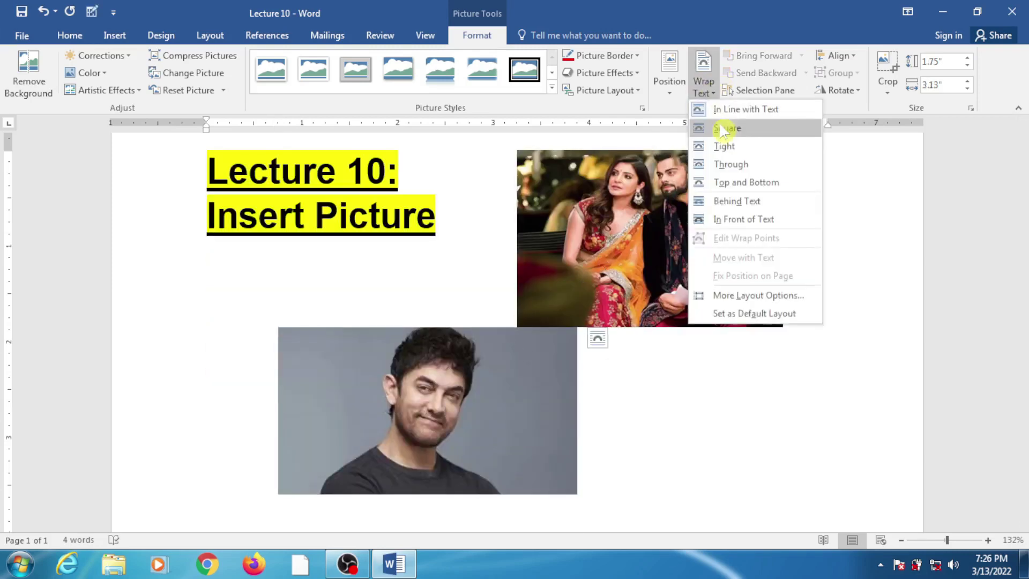
{"action": "left_click", "coordinate": [718, 128]}
Step: Place the couple photo under the title, portrait to its right, and enlarge it to 2.07" by 3.11"
{"action": "left_click", "coordinate": [540, 250]}
{"action": "left_click_drag", "start_coordinate": [540, 250], "coordinate": [231, 306]}
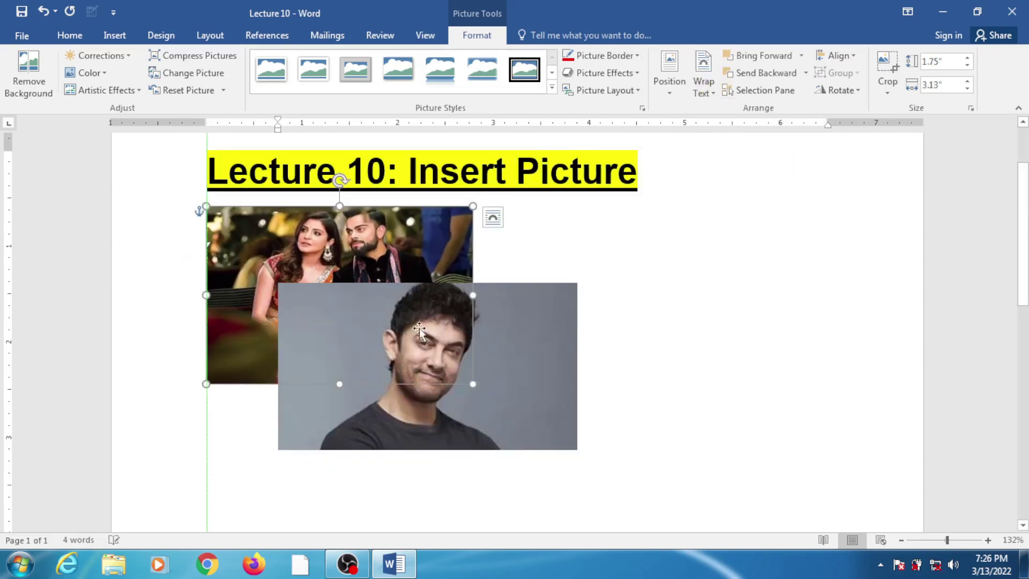
{"action": "mouse_move", "coordinate": [545, 323]}
{"action": "left_mouse_down"}
{"action": "mouse_move", "coordinate": [815, 311]}
{"action": "mouse_move", "coordinate": [766, 298]}
{"action": "left_mouse_up"}
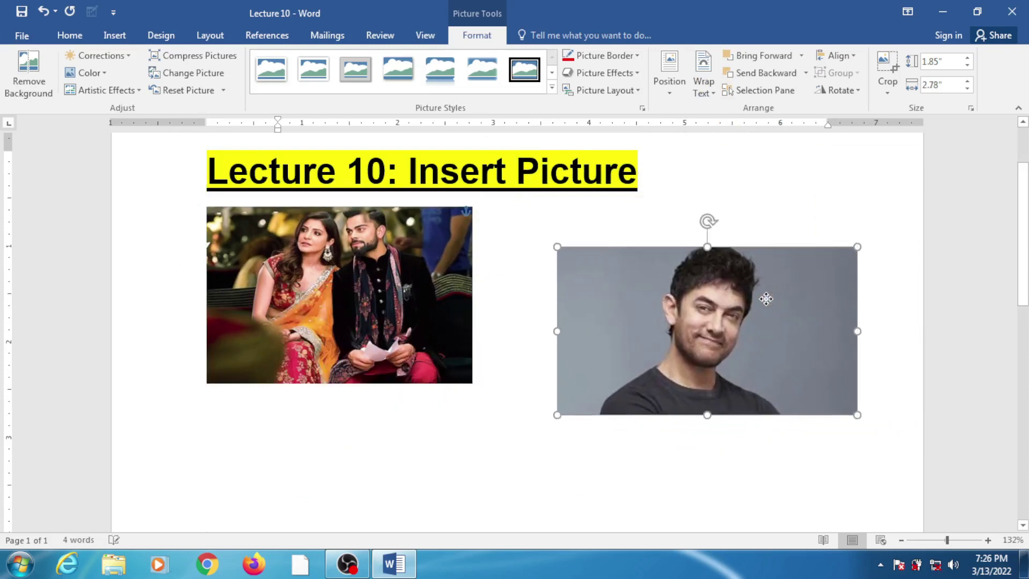
{"action": "left_click", "coordinate": [364, 275]}
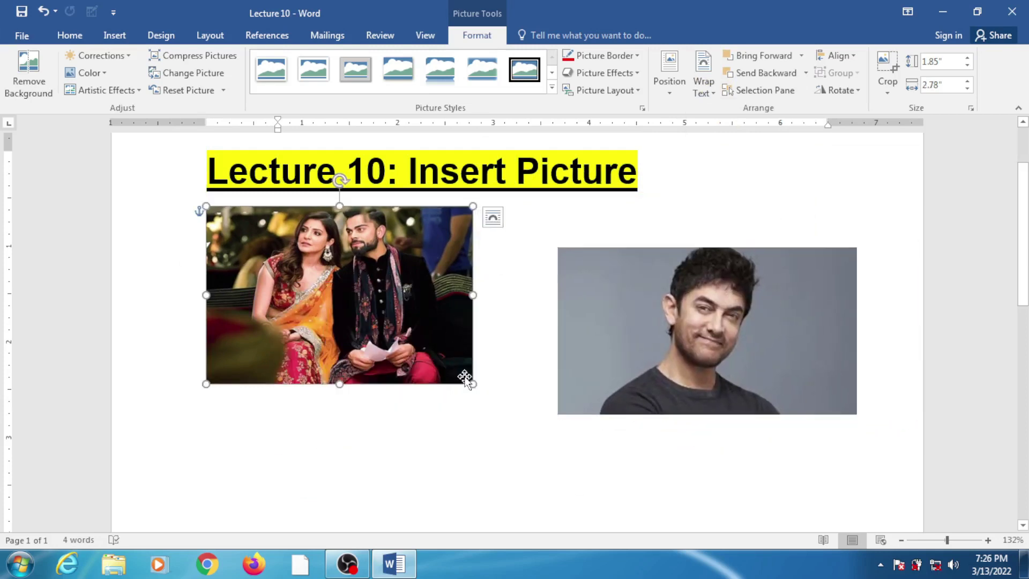
{"action": "left_click_drag", "start_coordinate": [473, 383], "coordinate": [504, 405]}
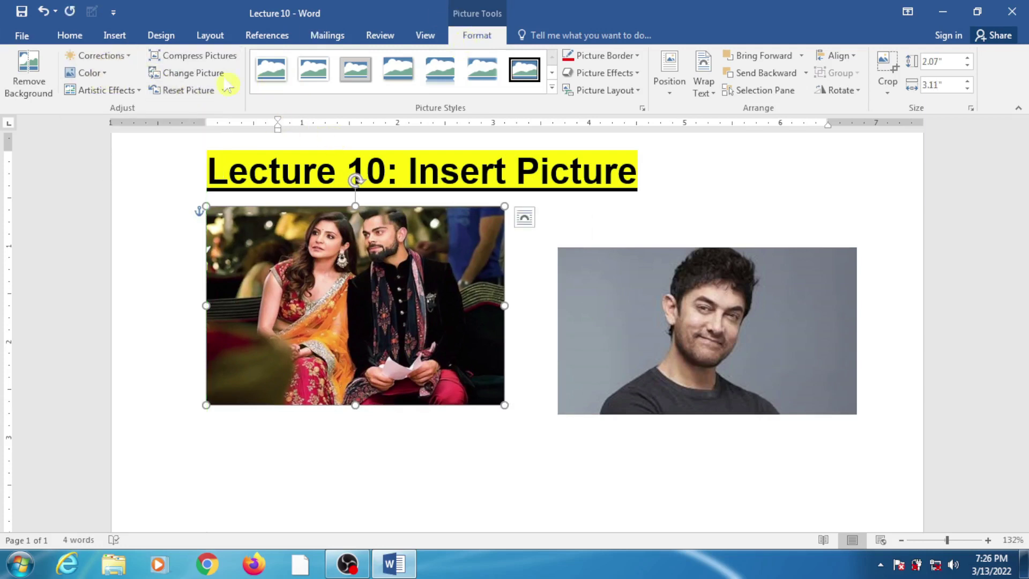
Step: Move the portrait to the lower left and the couple photo right, then recolor the couple photo Sepia
{"action": "left_click", "coordinate": [88, 73]}
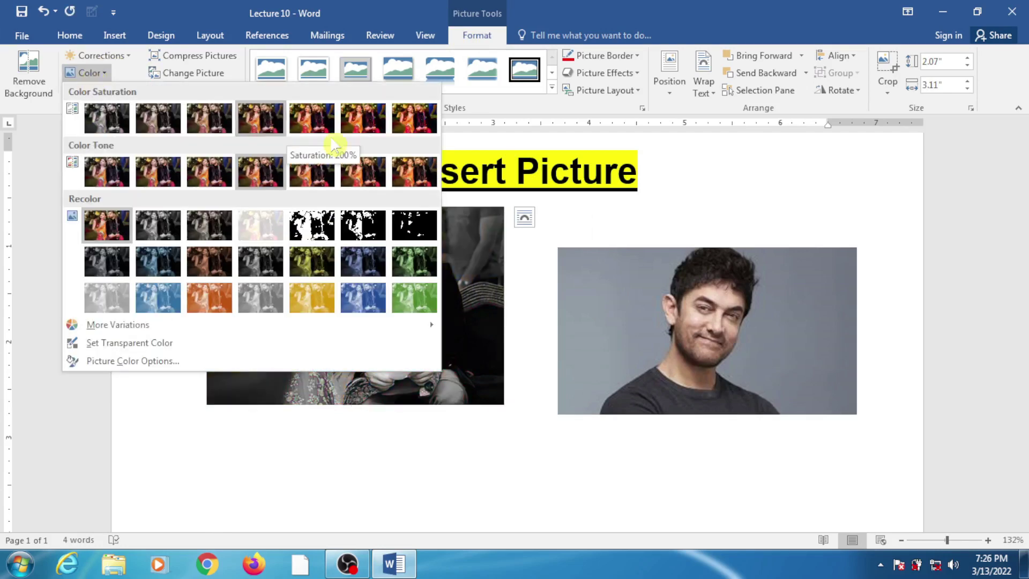
{"action": "left_click", "coordinate": [643, 291]}
{"action": "left_click_drag", "start_coordinate": [656, 356], "coordinate": [281, 482]}
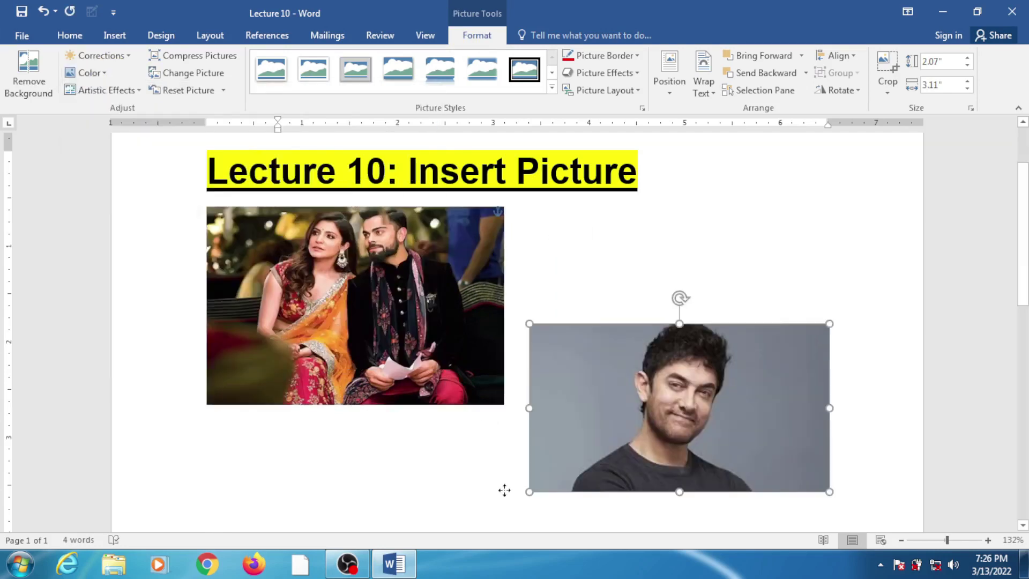
{"action": "mouse_move", "coordinate": [401, 275]}
{"action": "left_mouse_down"}
{"action": "mouse_move", "coordinate": [545, 272]}
{"action": "mouse_move", "coordinate": [816, 297]}
{"action": "left_mouse_up"}
{"action": "left_click", "coordinate": [103, 73]}
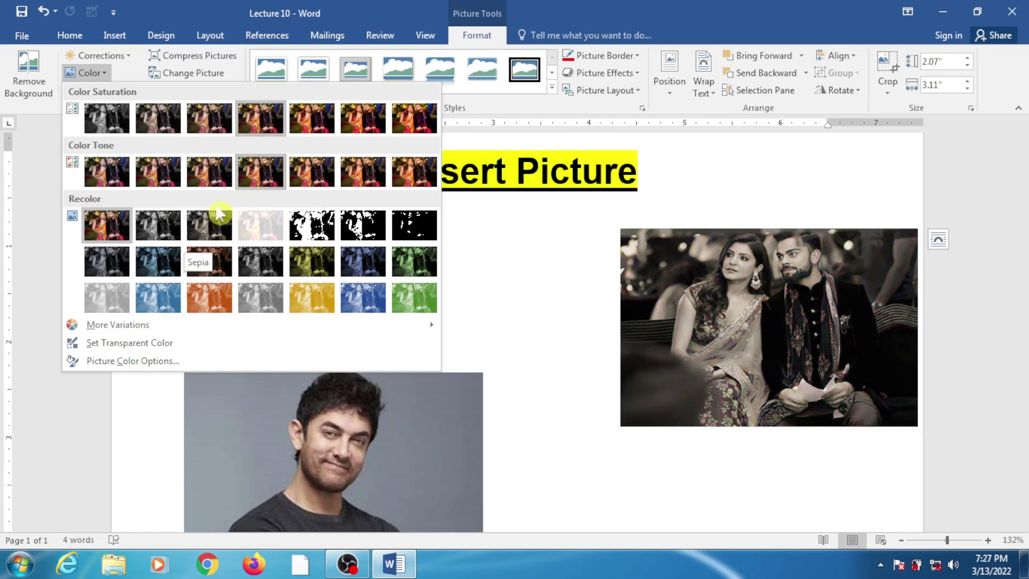
{"action": "left_click", "coordinate": [210, 235]}
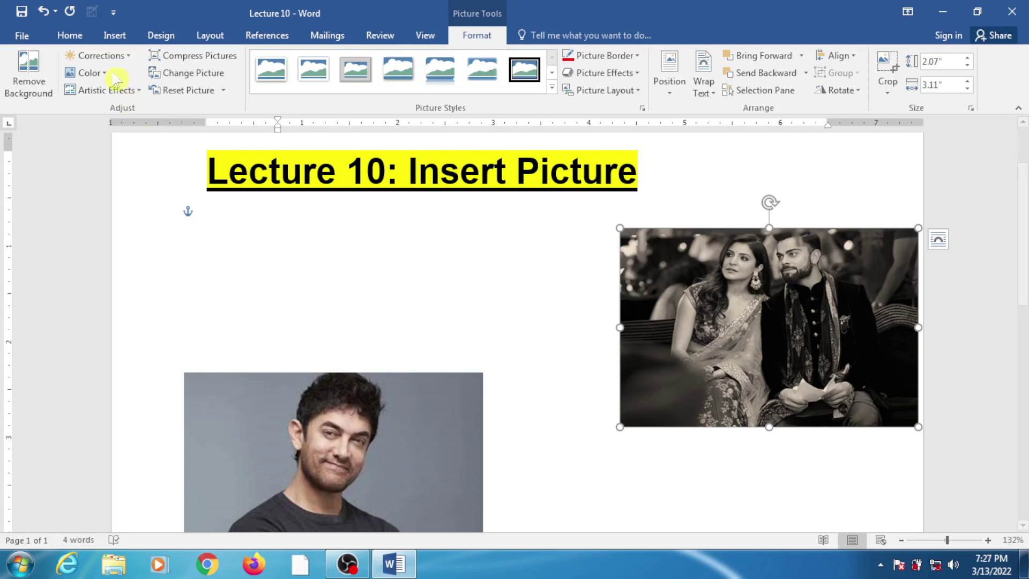
{"action": "left_click", "coordinate": [123, 60]}
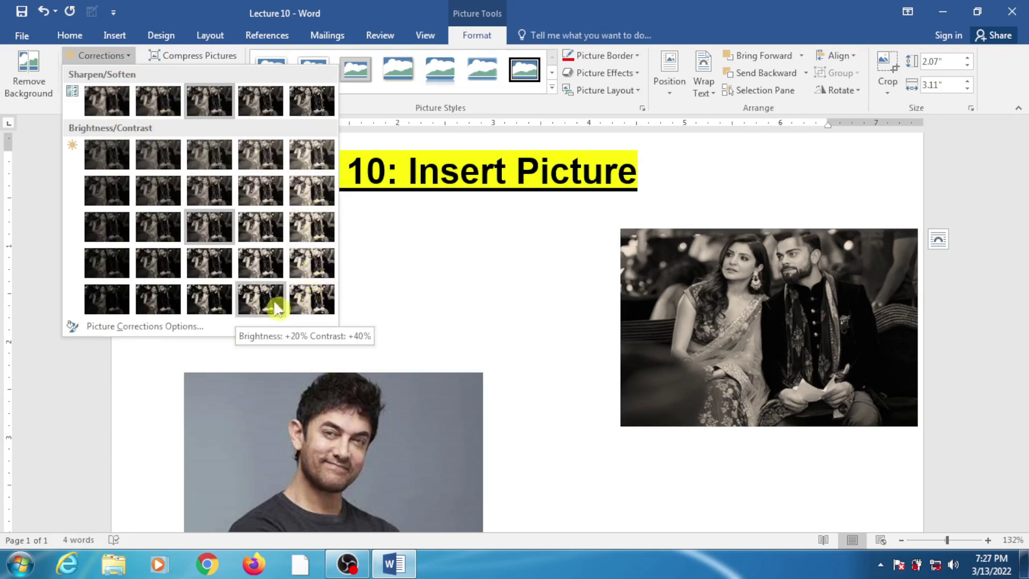
{"action": "left_click", "coordinate": [160, 104]}
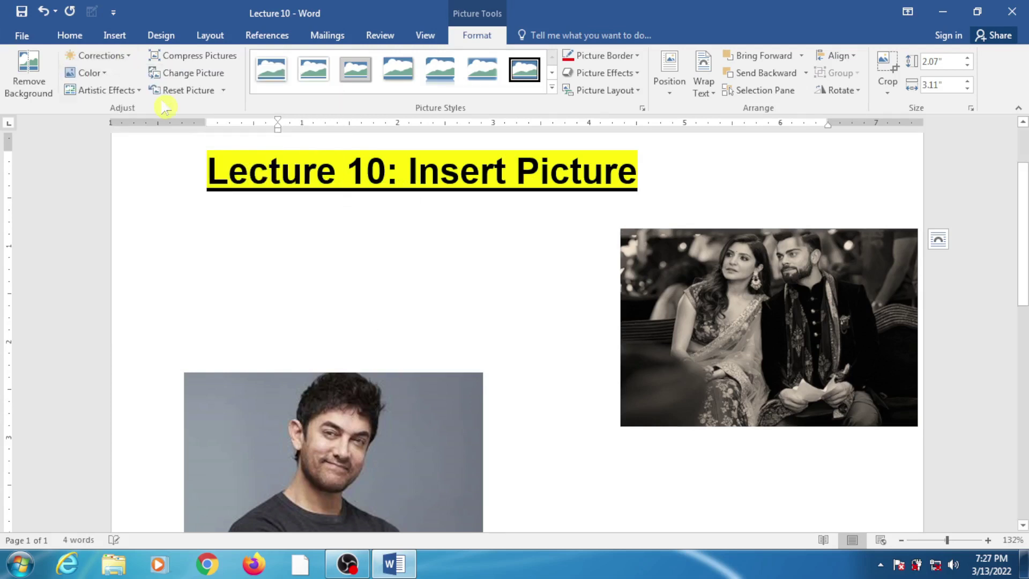
{"action": "left_click", "coordinate": [124, 91]}
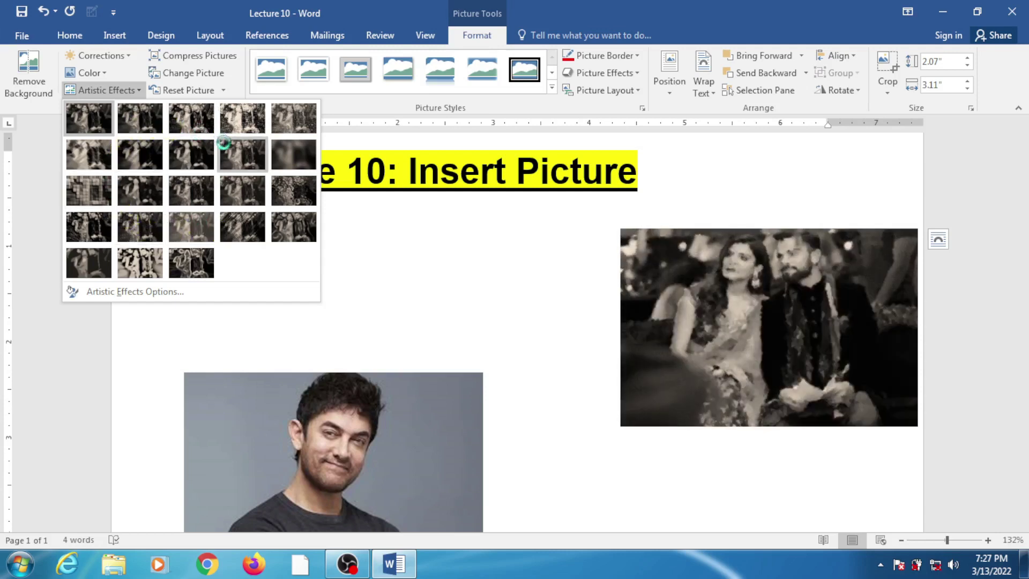
{"action": "left_click", "coordinate": [208, 61]}
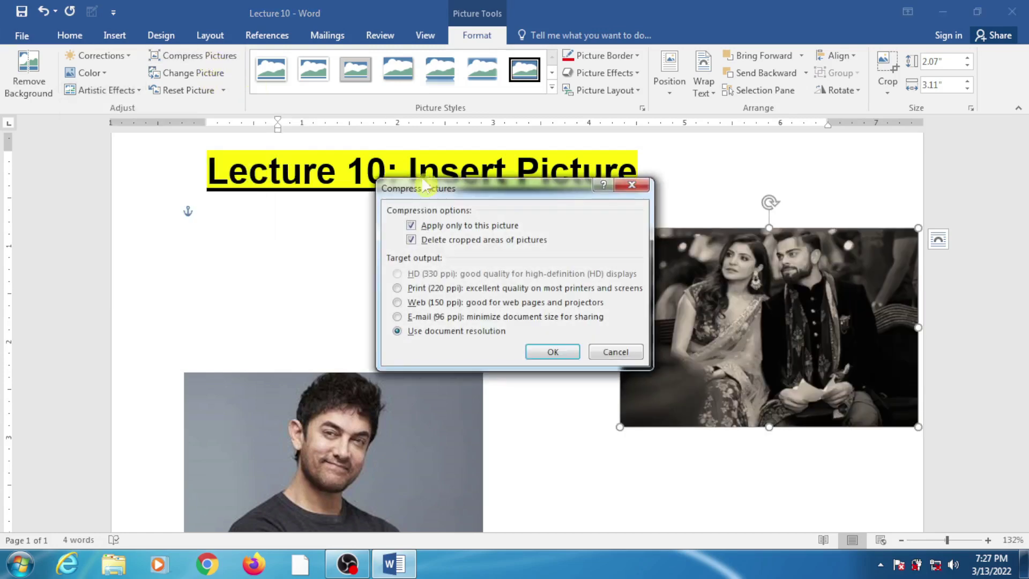
{"action": "left_click", "coordinate": [632, 184]}
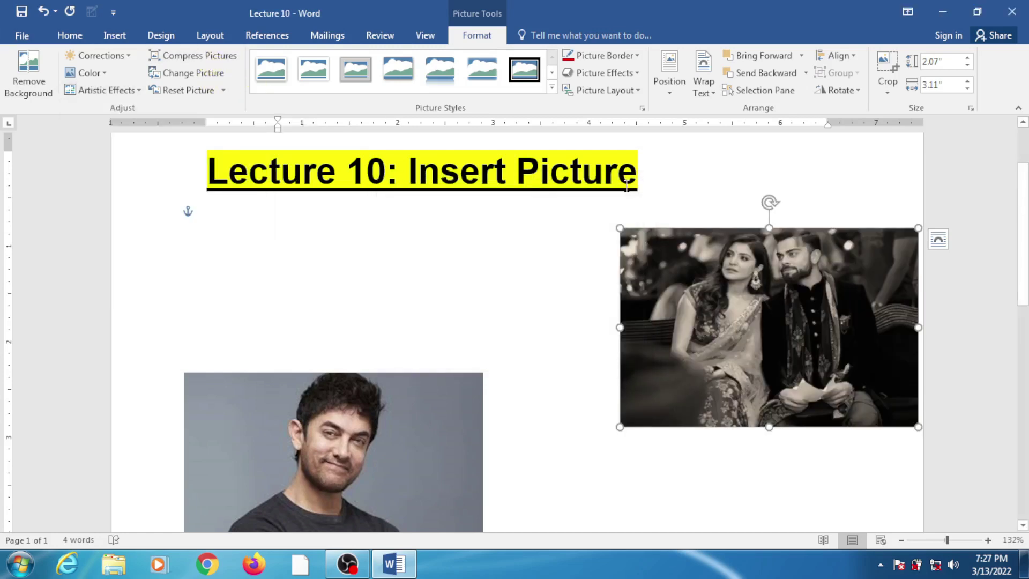
Step: Shift the couple photo left and place the portrait just under the title on the left
{"action": "left_click_drag", "start_coordinate": [809, 332], "coordinate": [737, 317]}
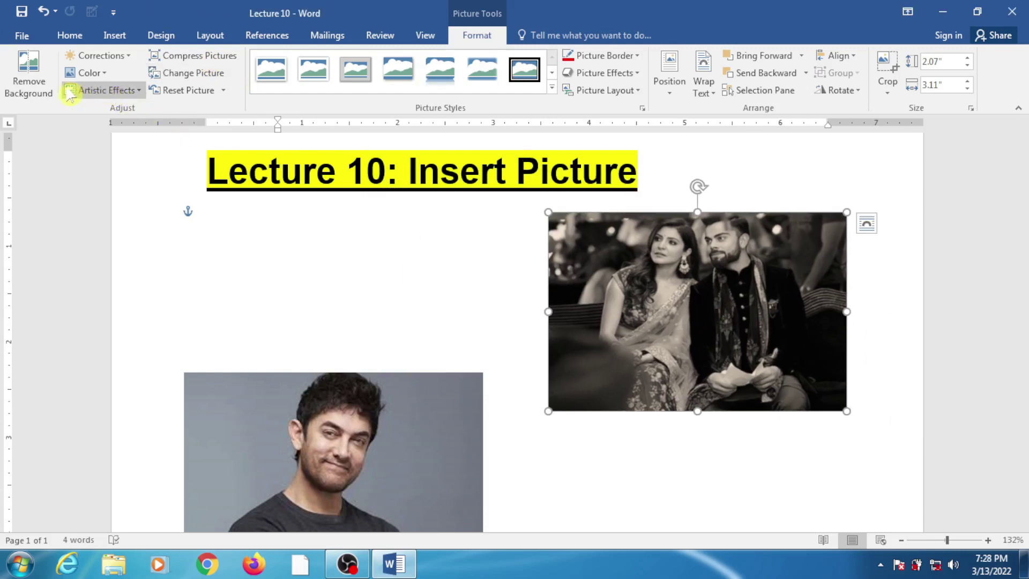
{"action": "left_click_drag", "start_coordinate": [386, 416], "coordinate": [449, 396]}
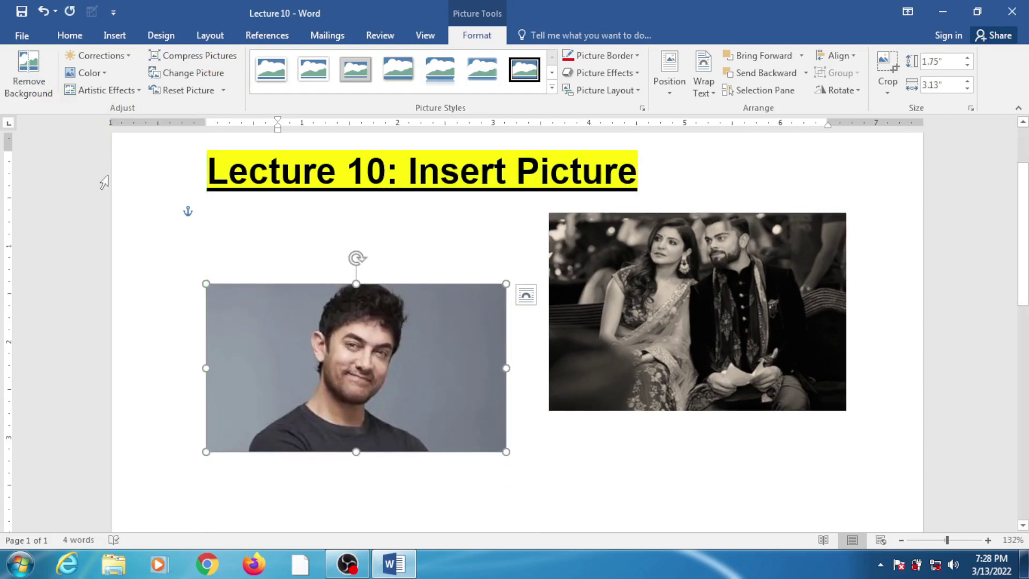
{"action": "left_click", "coordinate": [35, 99]}
{"action": "left_click_drag", "start_coordinate": [315, 393], "coordinate": [294, 323]}
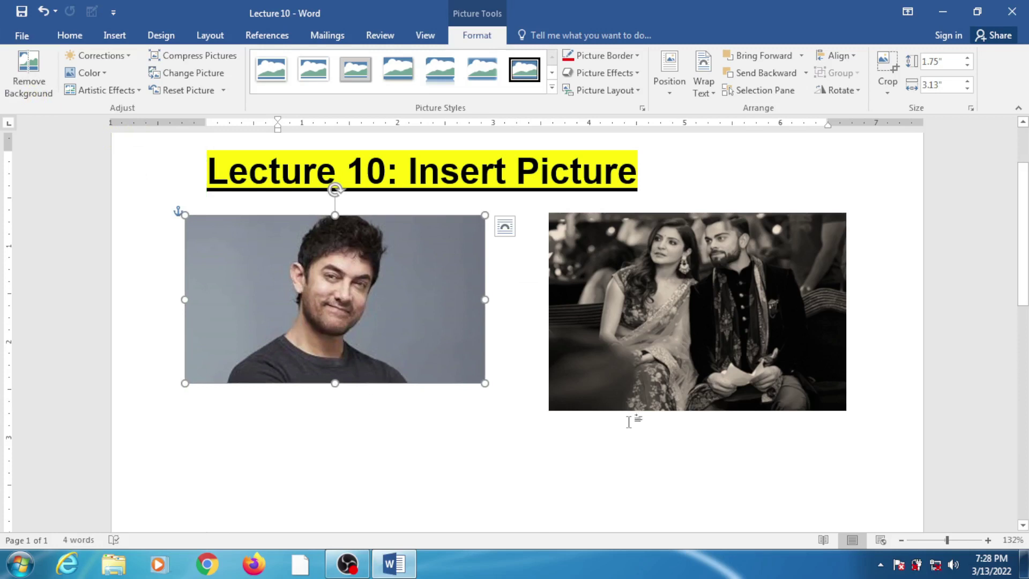
Step: Remove the portrait's grey background, extending the kept area to its full height, and keep changes
{"action": "left_click", "coordinate": [42, 109]}
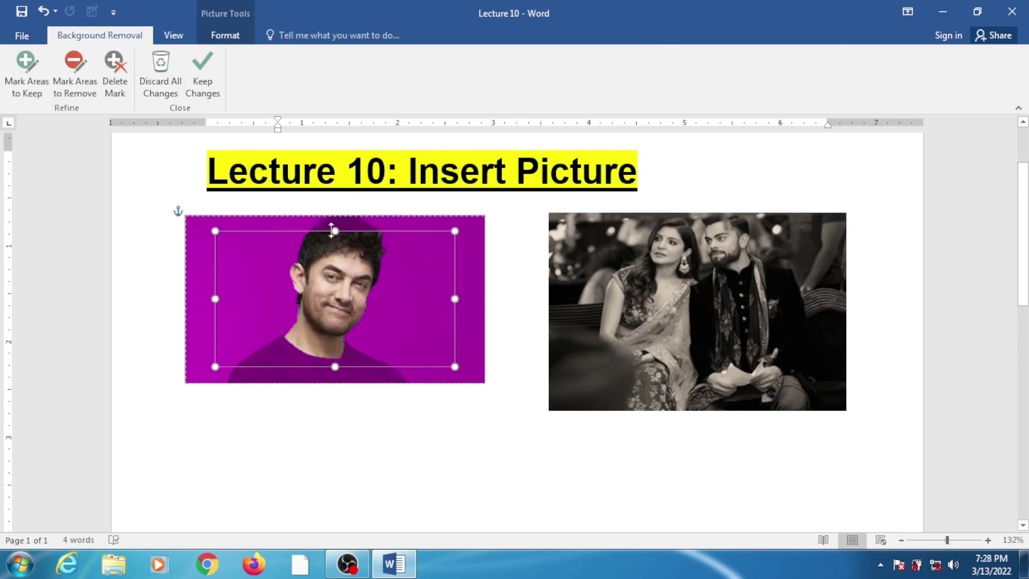
{"action": "left_click_drag", "start_coordinate": [332, 241], "coordinate": [333, 217]}
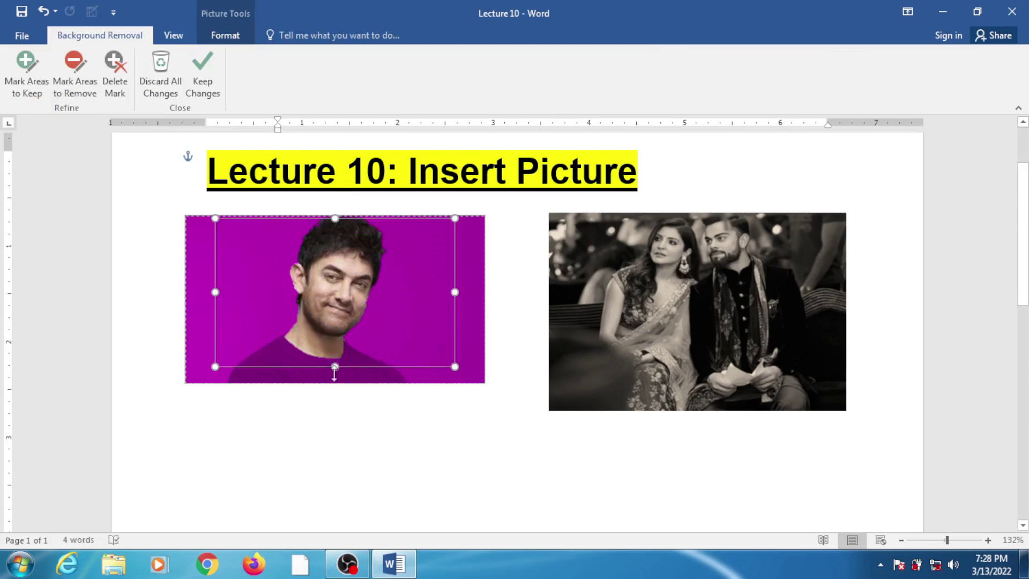
{"action": "left_click_drag", "start_coordinate": [335, 370], "coordinate": [338, 390]}
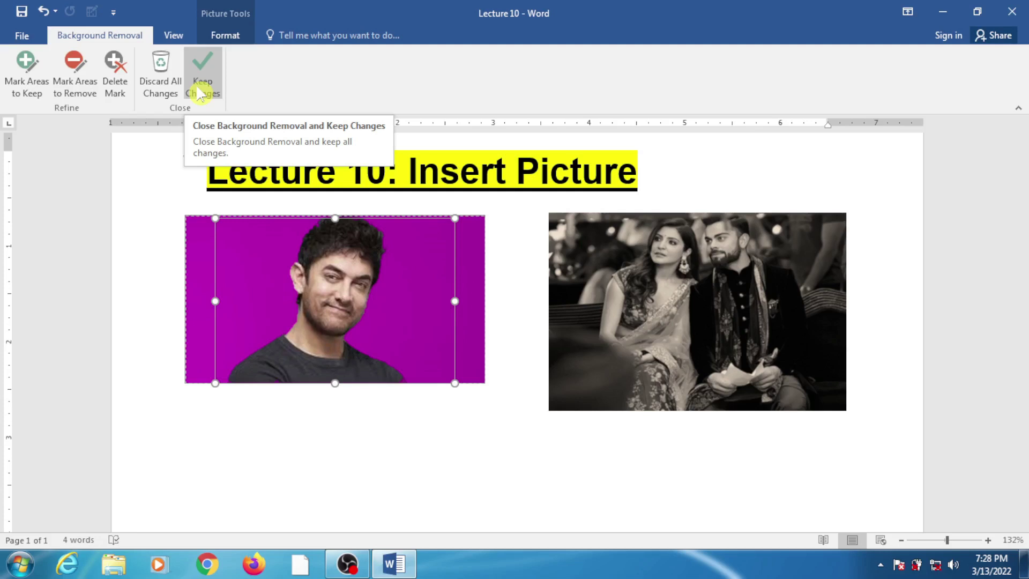
{"action": "left_click", "coordinate": [201, 93]}
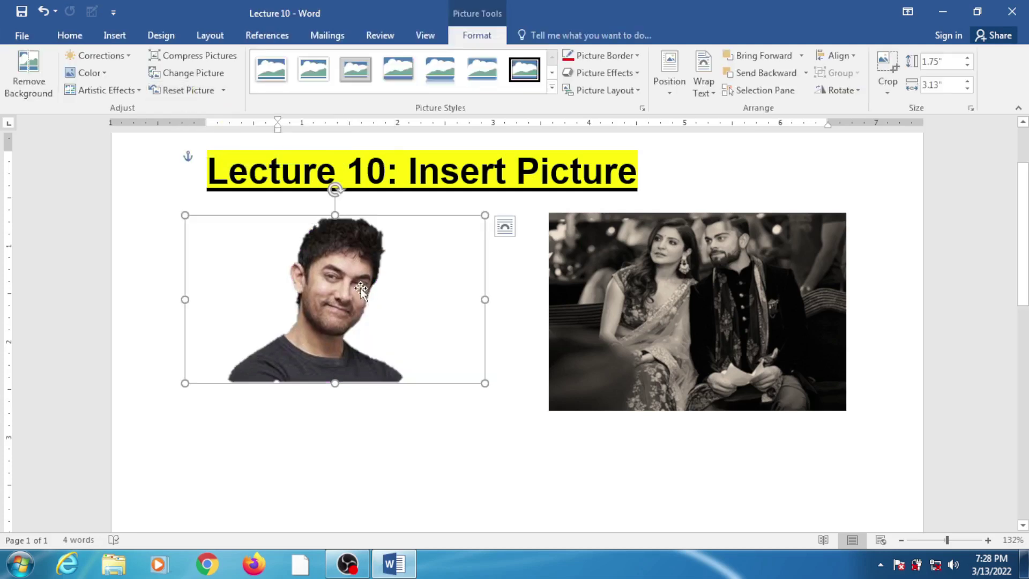
Step: Nudge the cut-out portrait under the title, then try and discard background removal on the couple photo
{"action": "left_click_drag", "start_coordinate": [348, 246], "coordinate": [306, 303]}
{"action": "left_click_drag", "start_coordinate": [366, 327], "coordinate": [335, 292]}
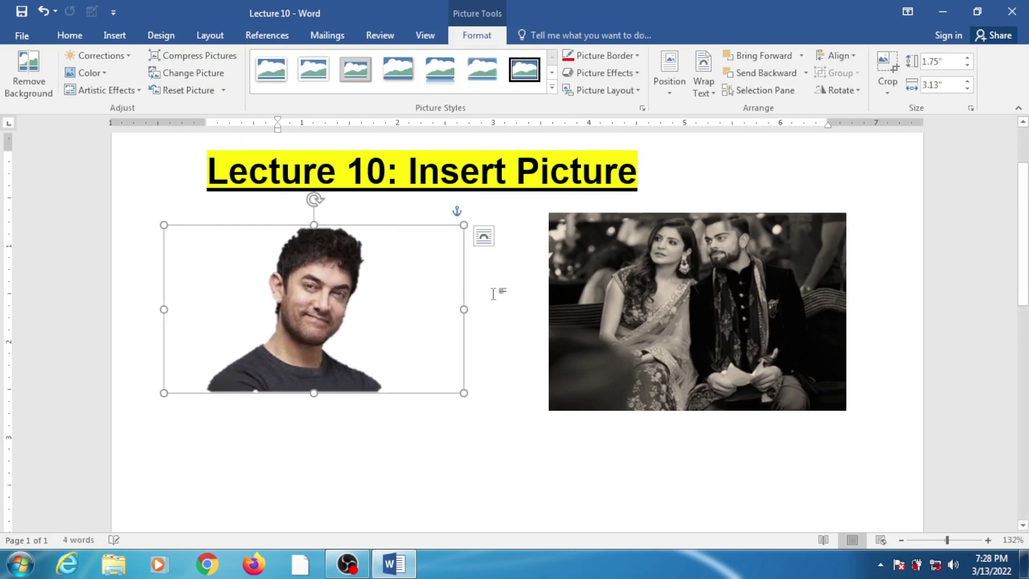
{"action": "left_click", "coordinate": [597, 294]}
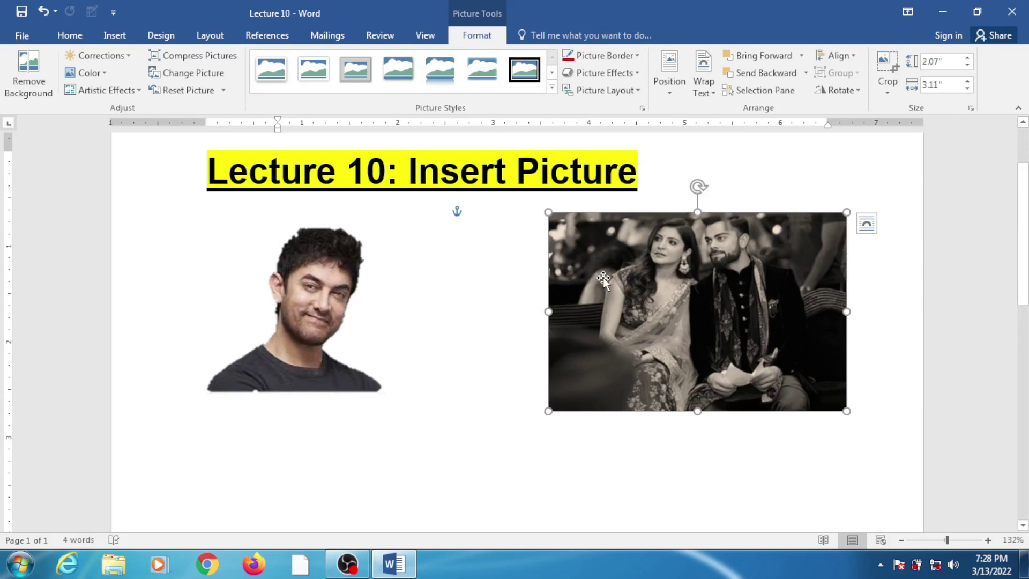
{"action": "left_click", "coordinate": [37, 86]}
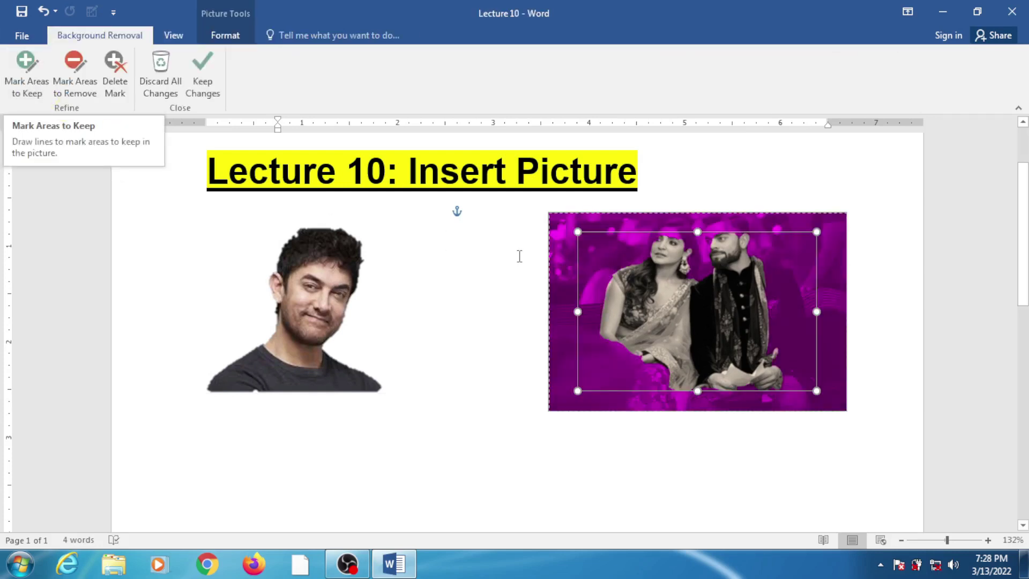
{"action": "left_click", "coordinate": [695, 211]}
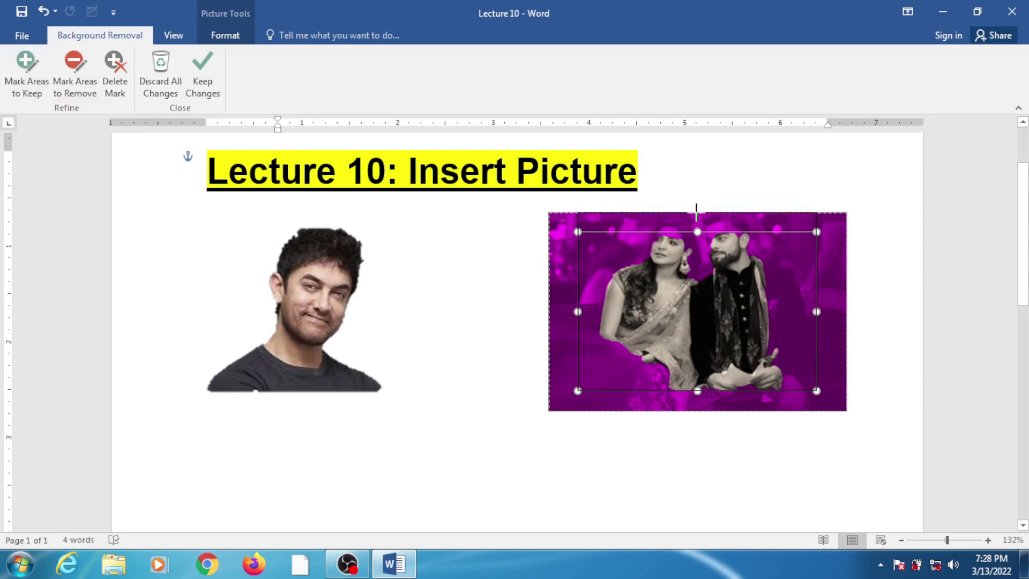
{"action": "left_click", "coordinate": [696, 220]}
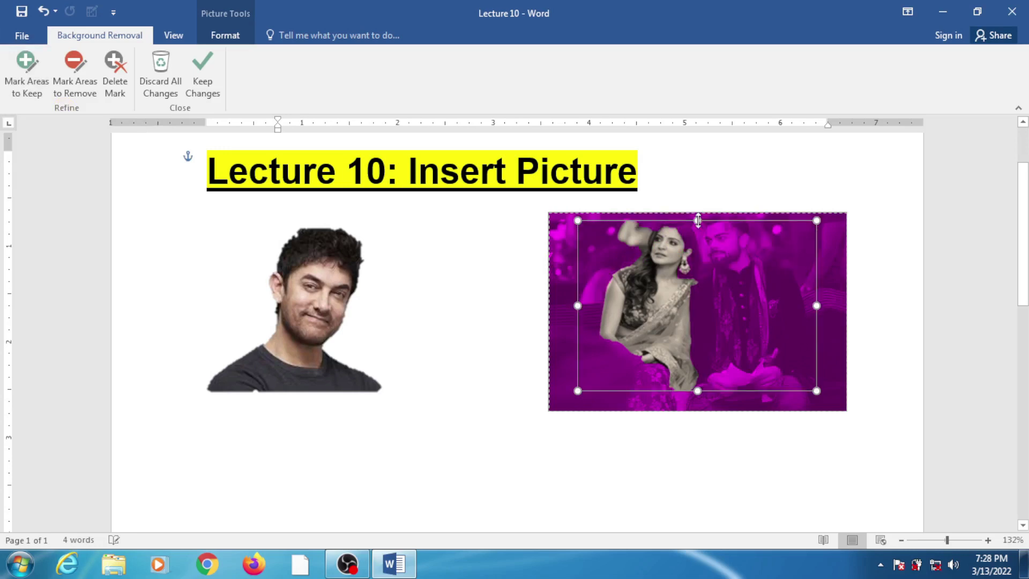
{"action": "left_click_drag", "start_coordinate": [698, 220], "coordinate": [697, 217]}
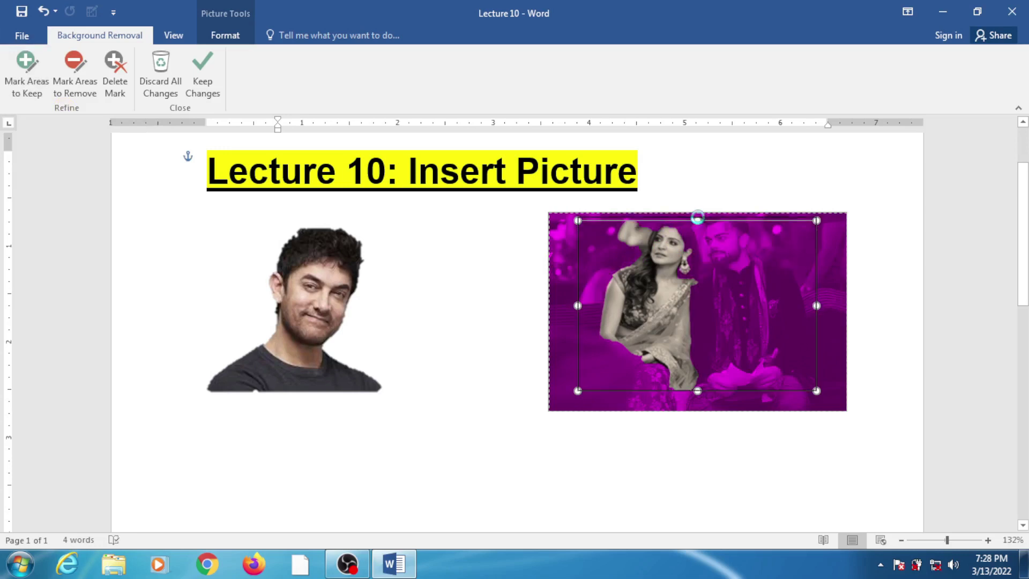
{"action": "left_click", "coordinate": [163, 98]}
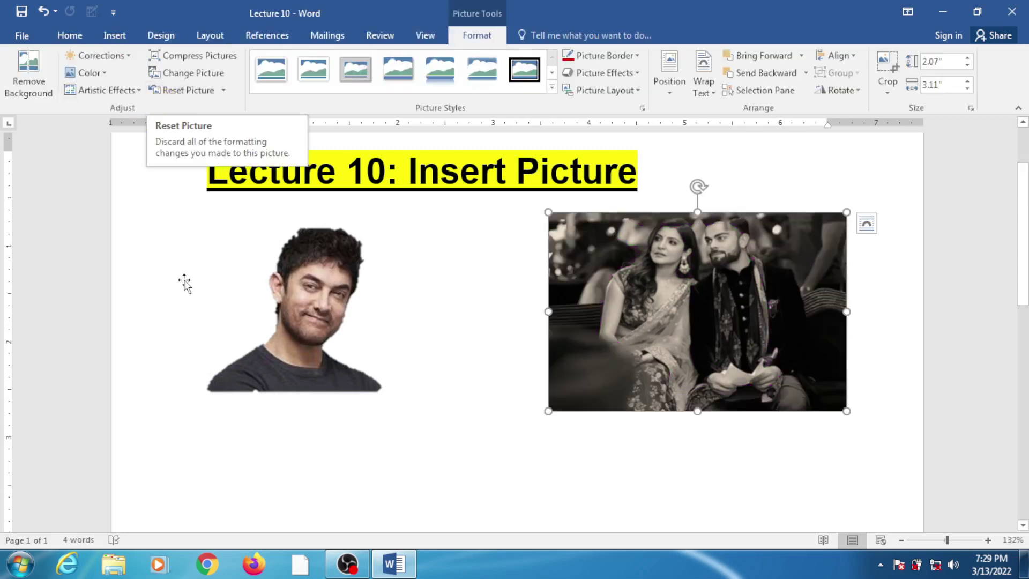
{"action": "left_click", "coordinate": [285, 284]}
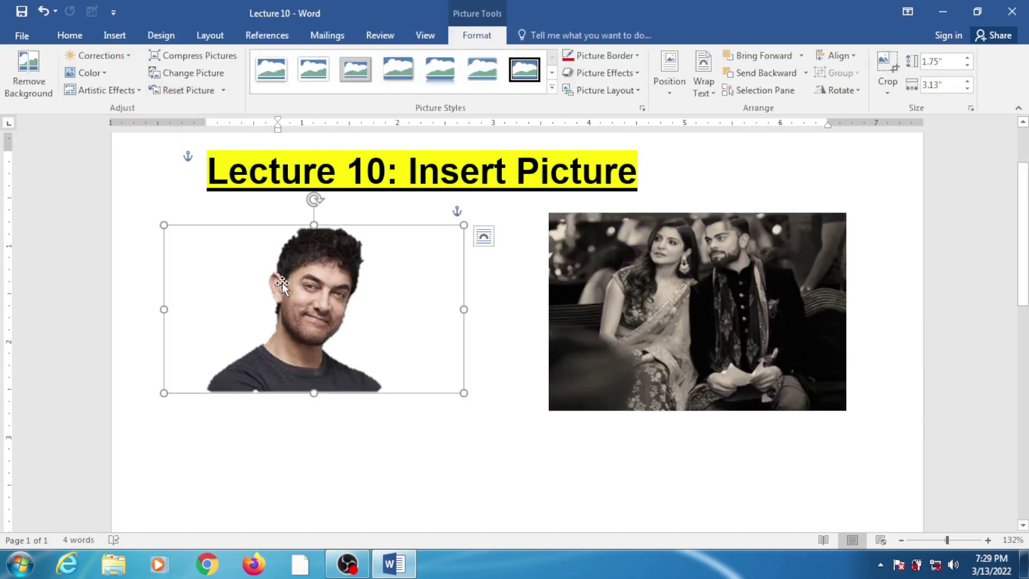
Step: Move the portrait lower, then crop the couple photo's left, bottom and right edges to 1.96" × 2.15"
{"action": "left_click_drag", "start_coordinate": [281, 281], "coordinate": [315, 410]}
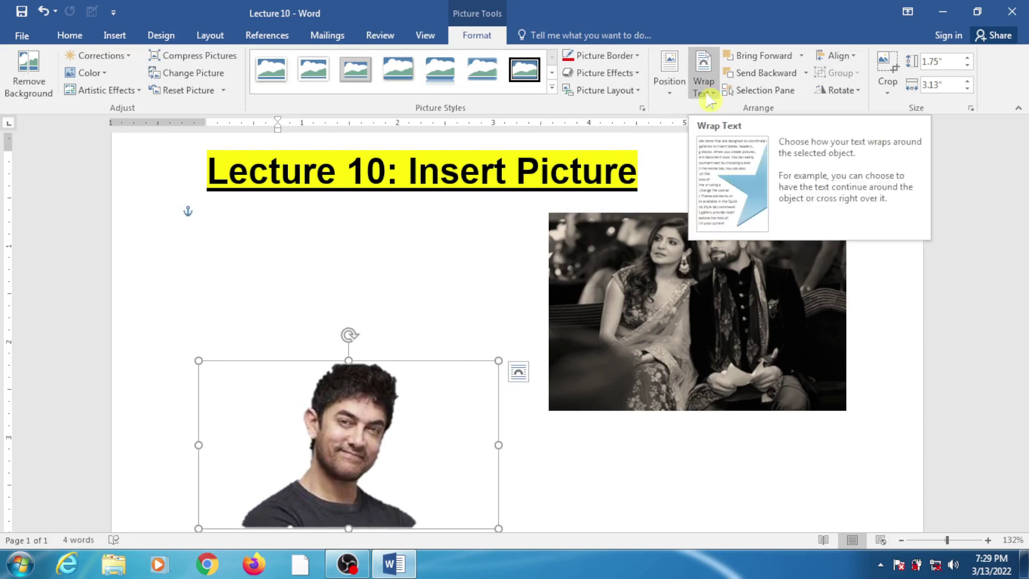
{"action": "left_click", "coordinate": [709, 285]}
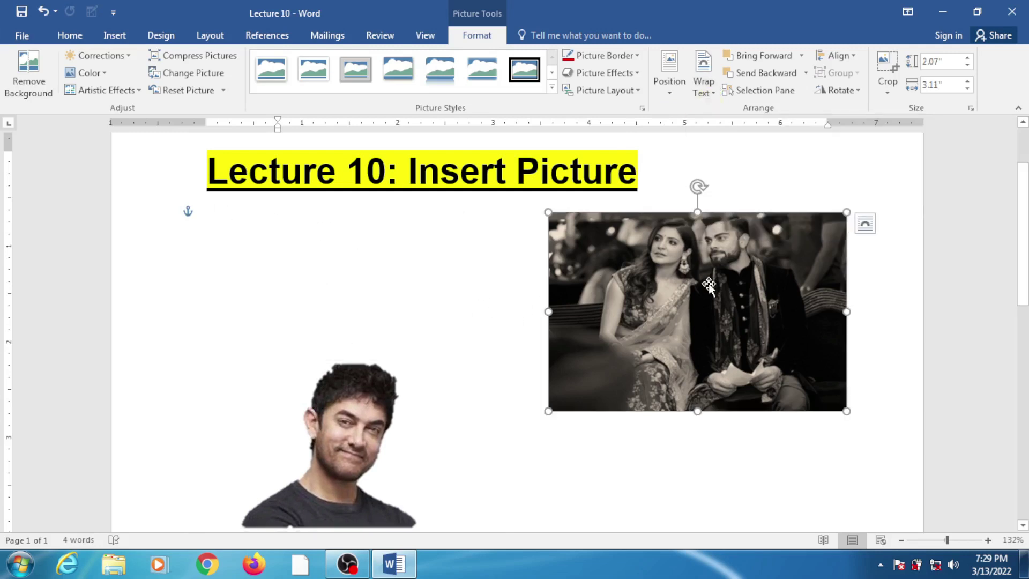
{"action": "left_click", "coordinate": [887, 88]}
{"action": "left_click", "coordinate": [904, 110]}
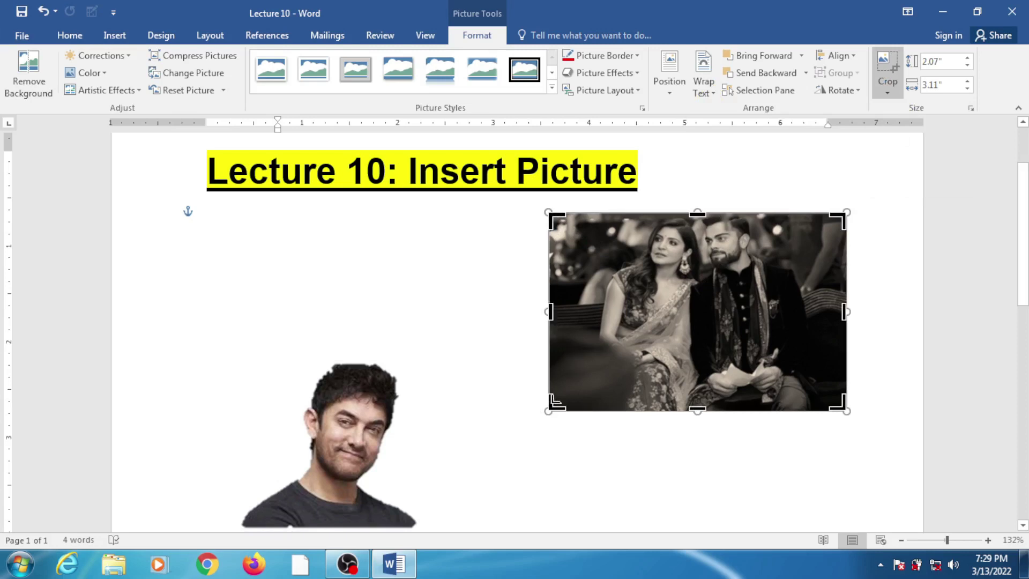
{"action": "left_click_drag", "start_coordinate": [555, 402], "coordinate": [606, 398]}
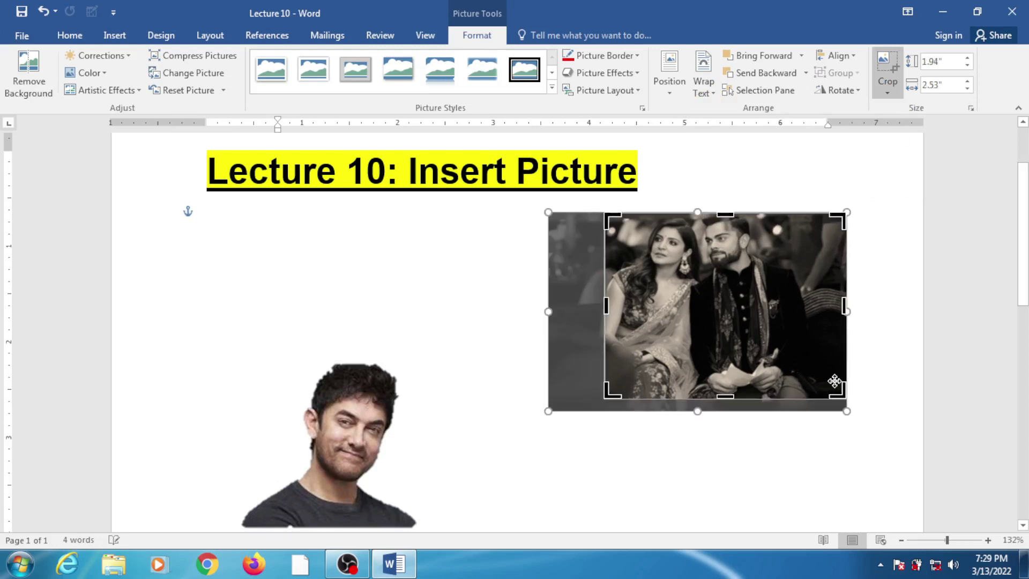
{"action": "left_click_drag", "start_coordinate": [839, 393], "coordinate": [810, 399]}
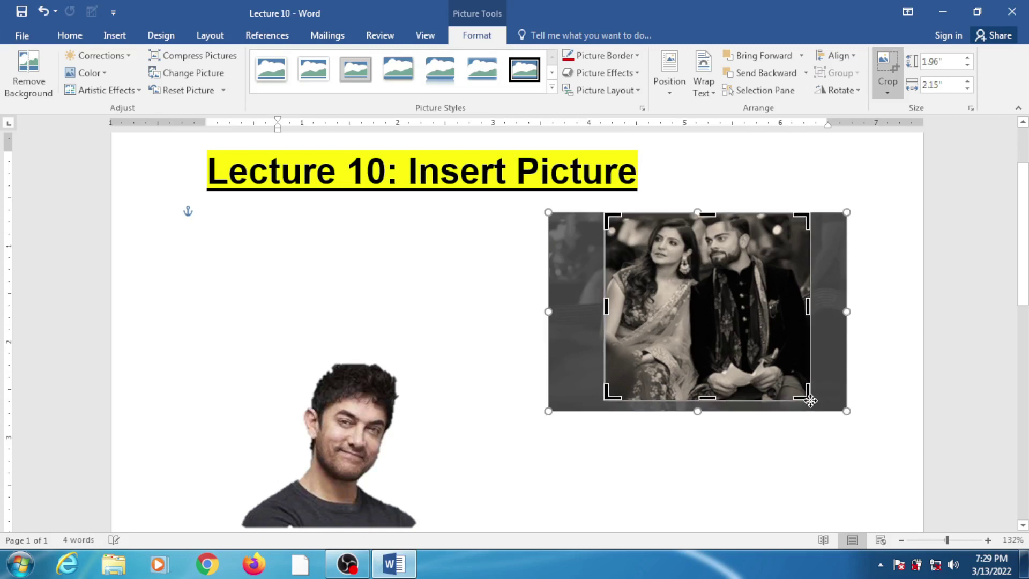
{"action": "left_click", "coordinate": [887, 63]}
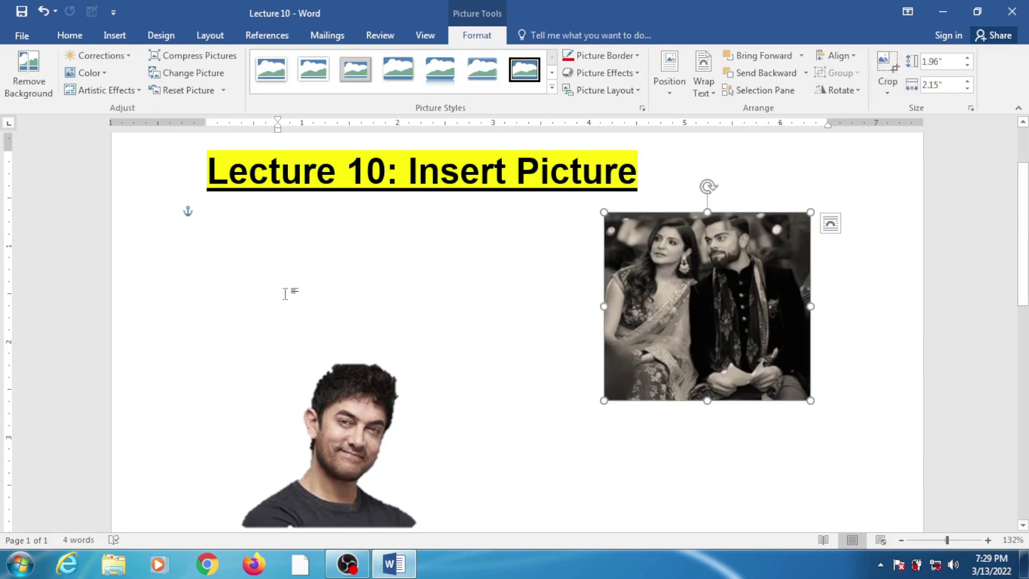
Step: Generate five paragraphs of sample text below the title with =rand(5)
{"action": "left_click", "coordinate": [279, 289]}
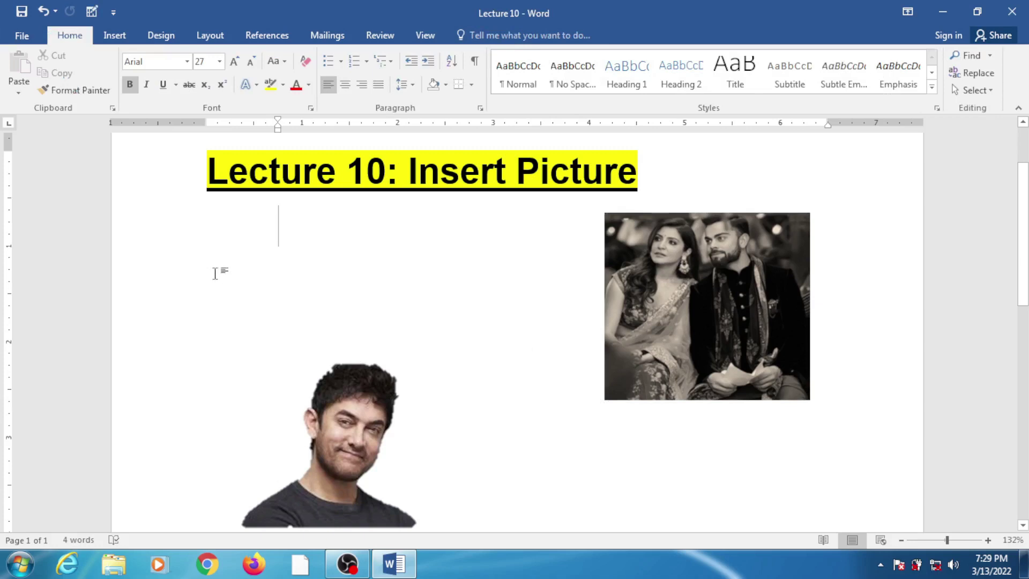
{"action": "type", "text": "=rand"}
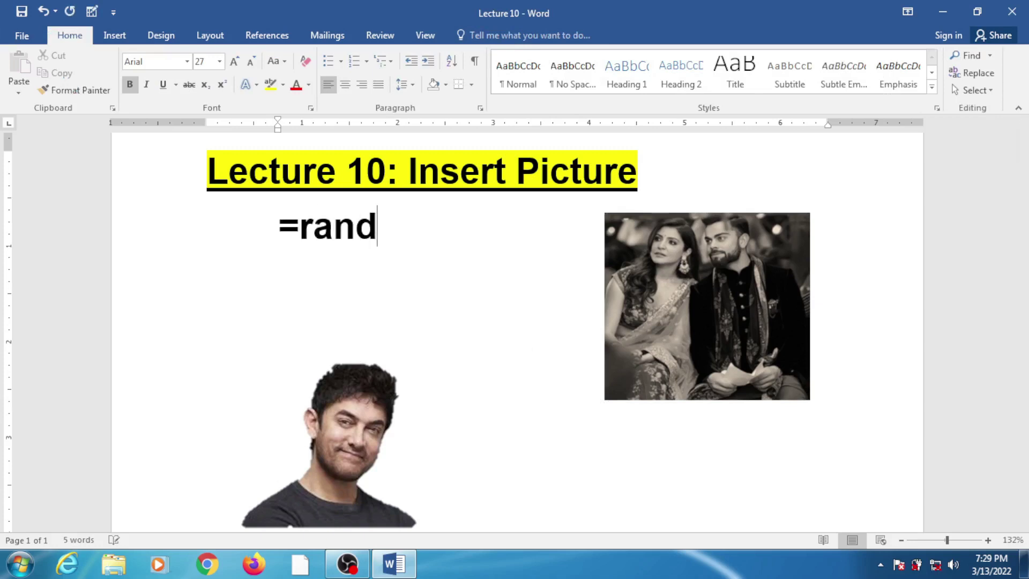
{"action": "type", "text": "(5"}
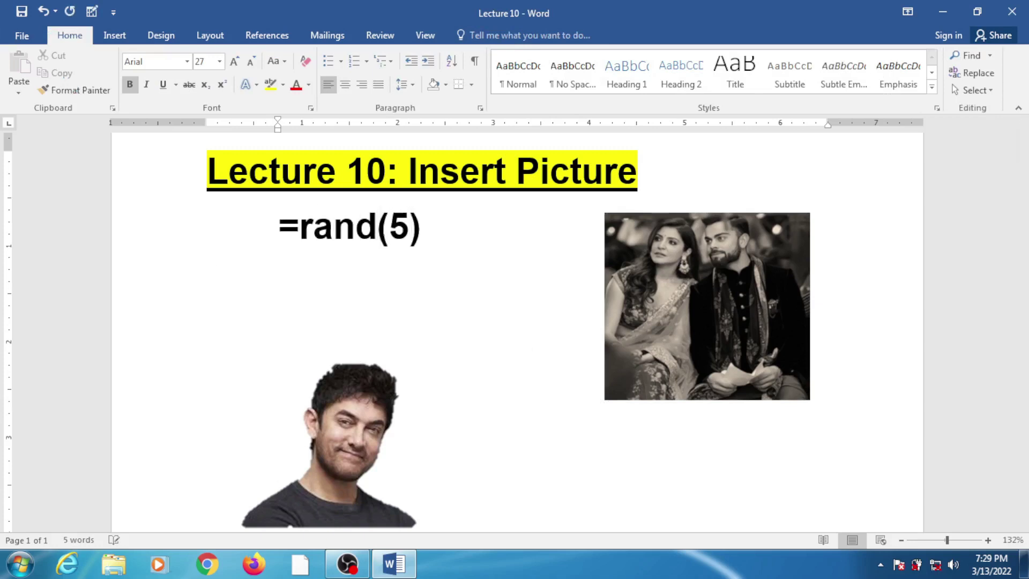
{"action": "key", "text": "Return"}
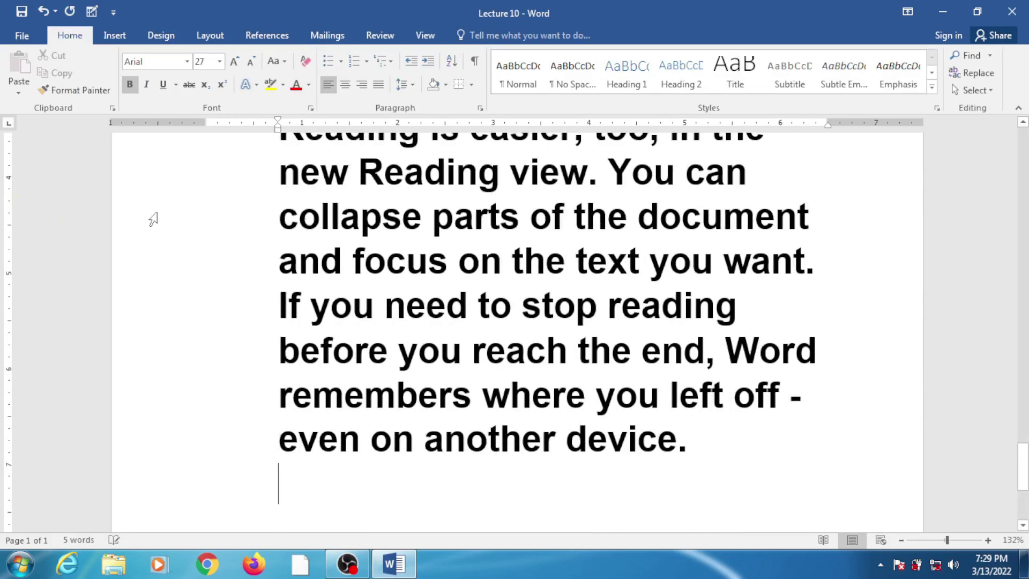
Step: Make all the document text 12 pt and remove the bold
{"action": "key", "text": "ctrl+a"}
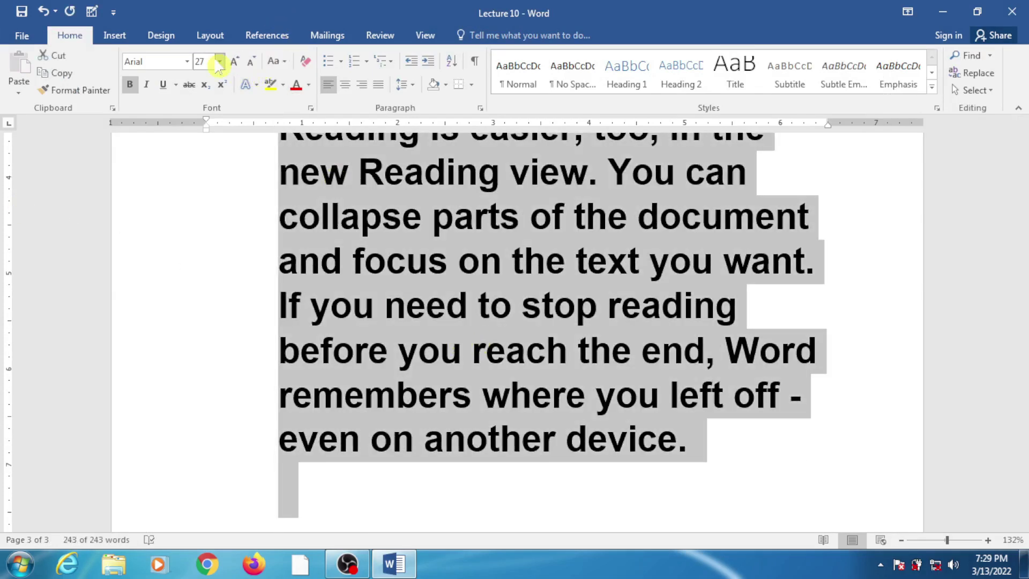
{"action": "key", "text": "Return"}
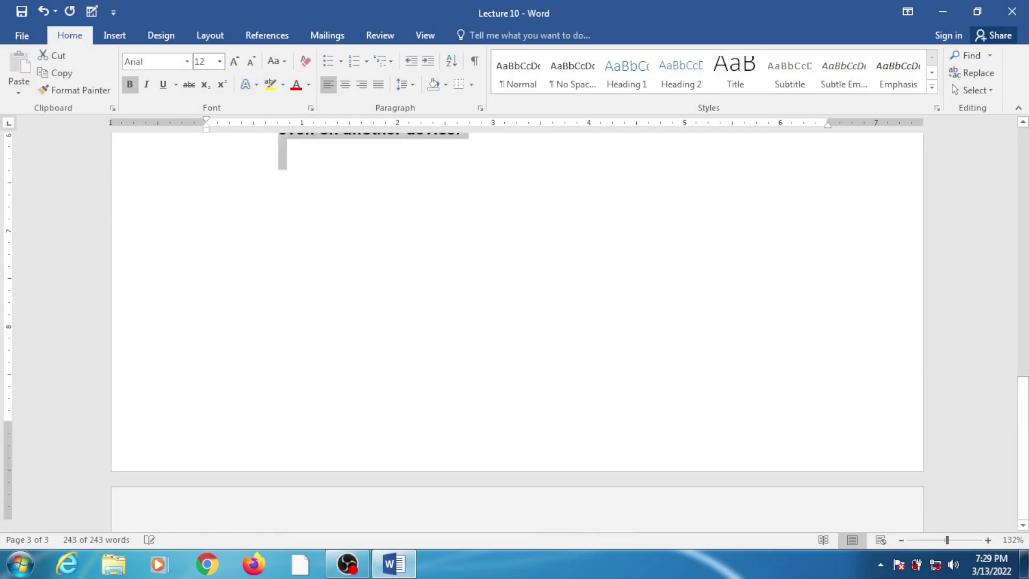
{"action": "scroll", "coordinate": [466, 287], "scroll_direction": "up", "scroll_amount": 3}
{"action": "scroll", "coordinate": [466, 287], "scroll_direction": "up", "scroll_amount": 4}
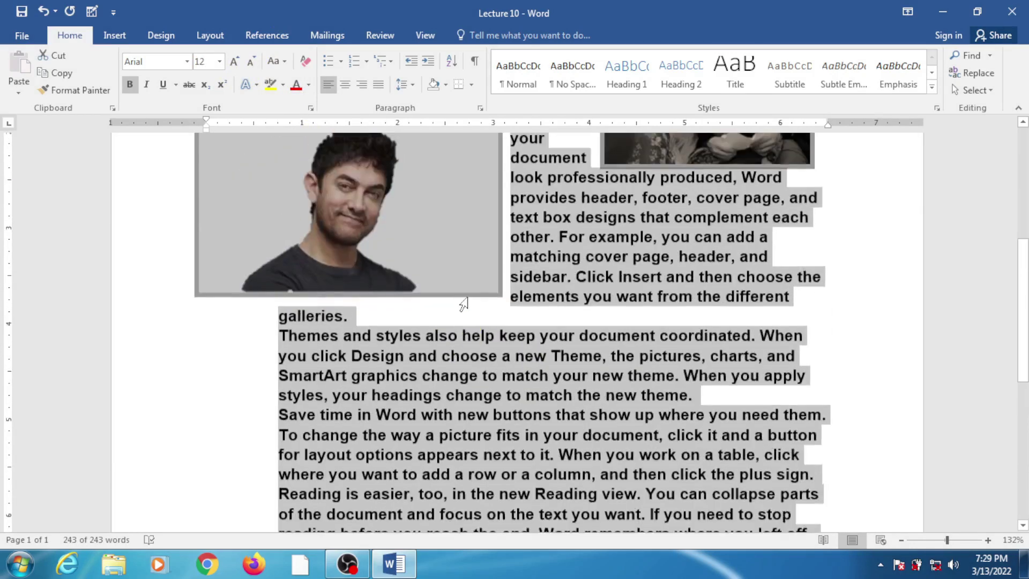
{"action": "left_click", "coordinate": [131, 85]}
{"action": "left_click", "coordinate": [613, 377]}
Step: Place the couple photo at the top right with Tight text wrapping
{"action": "scroll", "coordinate": [614, 377], "scroll_direction": "up", "scroll_amount": 1}
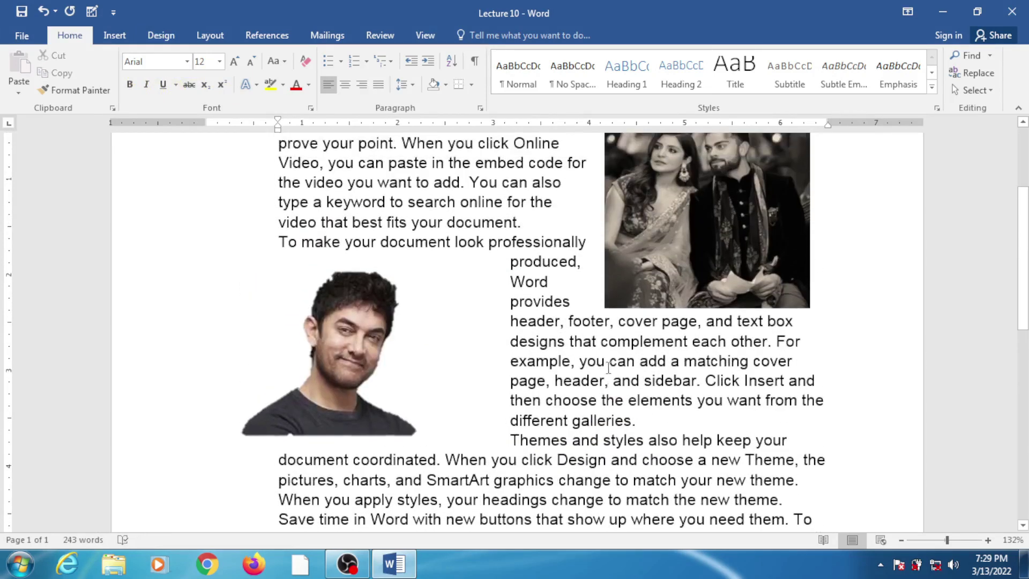
{"action": "scroll", "coordinate": [608, 370], "scroll_direction": "up", "scroll_amount": 4}
{"action": "left_click_drag", "start_coordinate": [704, 337], "coordinate": [763, 320]}
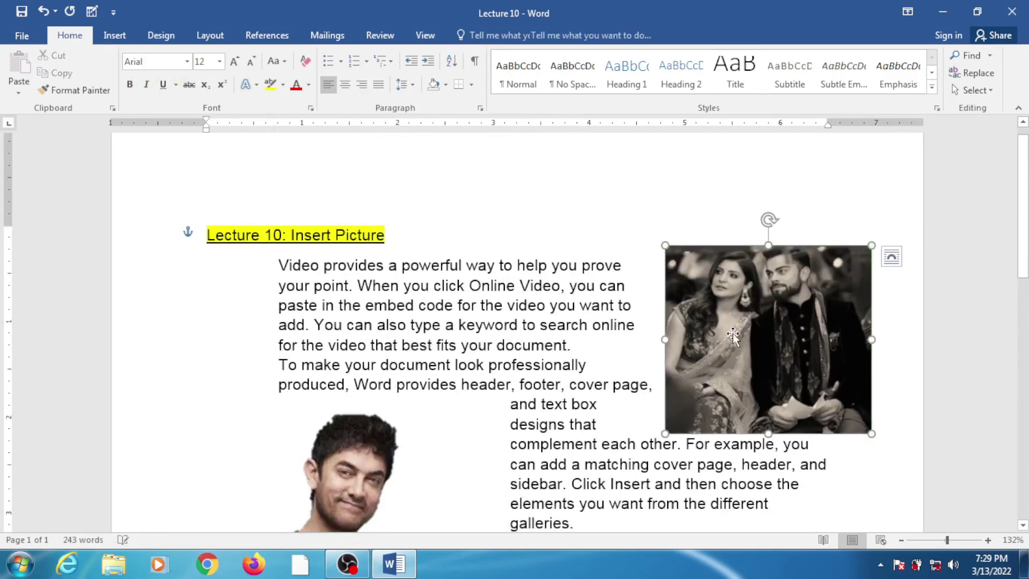
{"action": "left_click", "coordinate": [472, 37]}
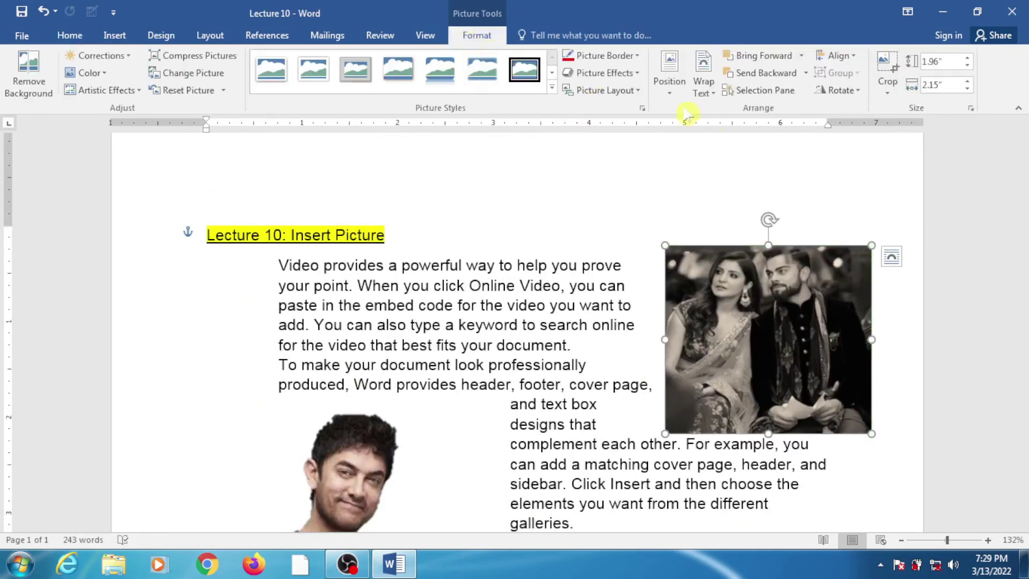
{"action": "left_click", "coordinate": [704, 83]}
{"action": "left_click", "coordinate": [711, 134]}
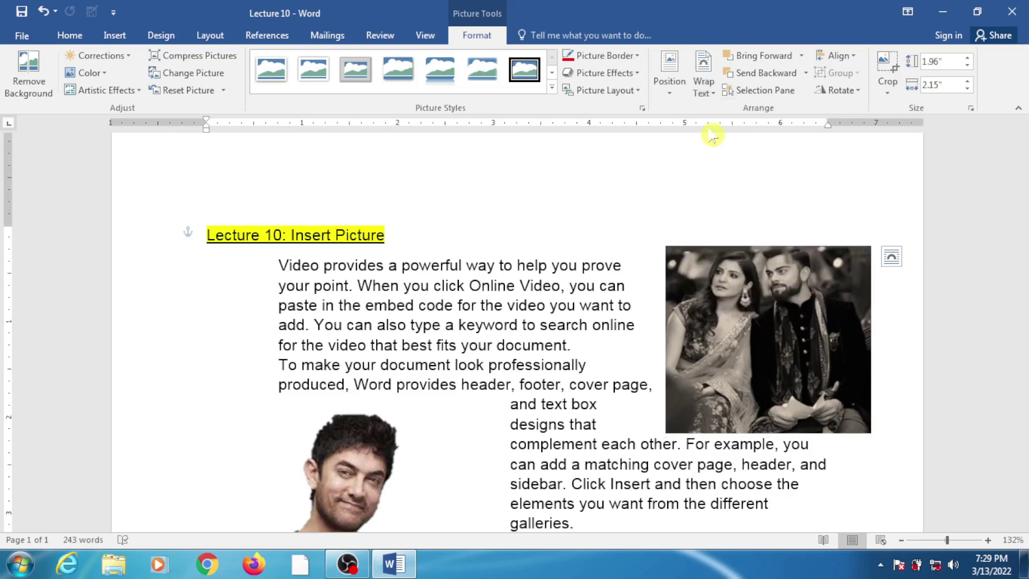
{"action": "left_click_drag", "start_coordinate": [750, 300], "coordinate": [552, 307]}
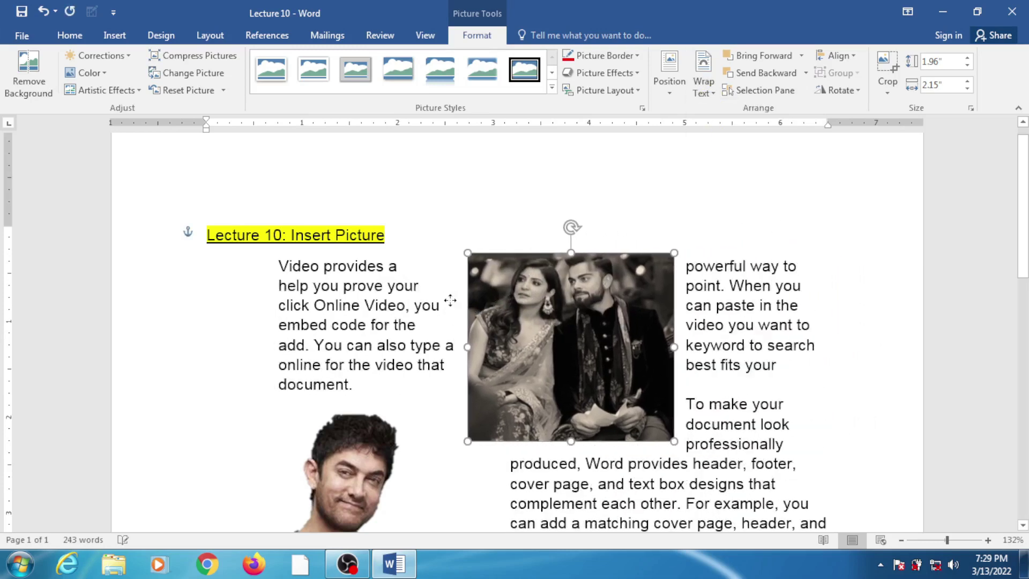
{"action": "mouse_move", "coordinate": [450, 300]}
{"action": "left_mouse_down"}
{"action": "mouse_move", "coordinate": [424, 294]}
{"action": "mouse_move", "coordinate": [654, 304]}
{"action": "mouse_move", "coordinate": [708, 295]}
{"action": "left_mouse_up"}
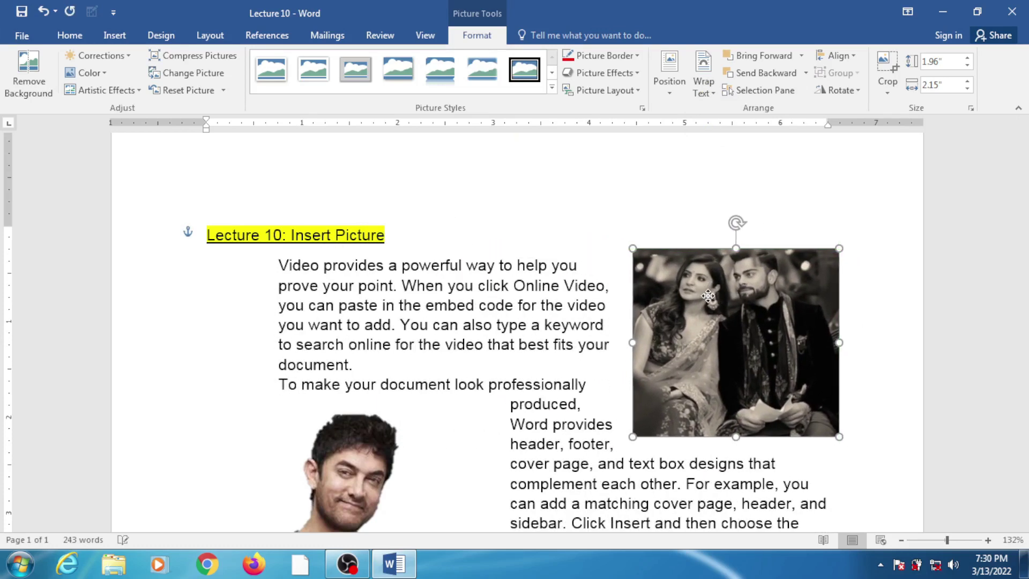
{"action": "left_click", "coordinate": [703, 86]}
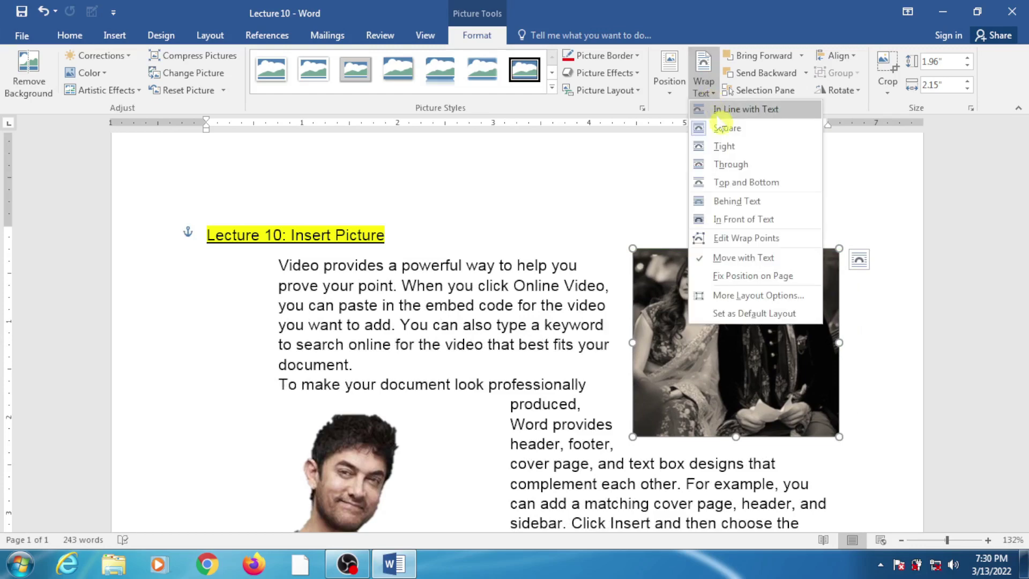
{"action": "left_click", "coordinate": [727, 151]}
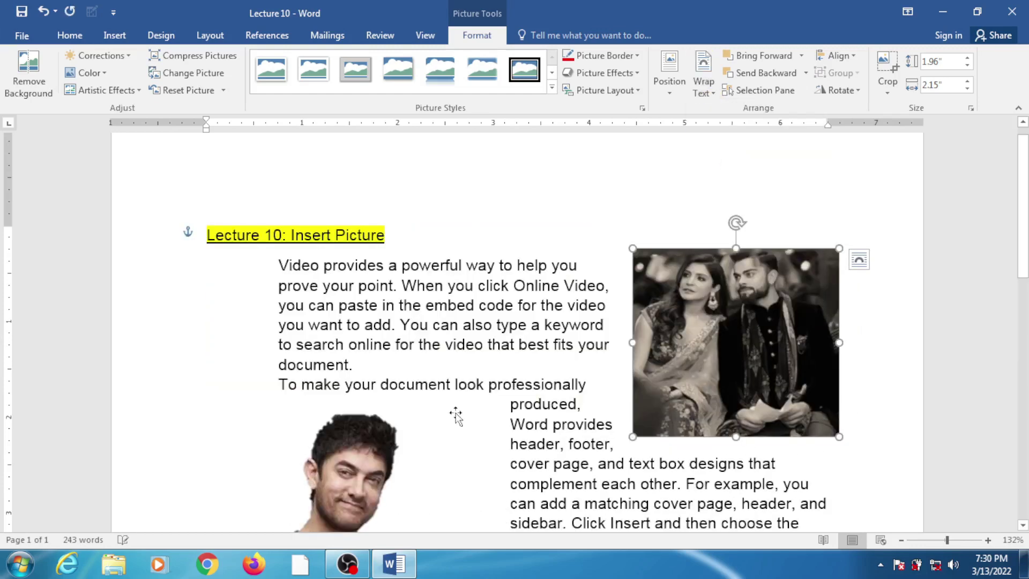
Step: Drag the portrait into the body text at left, beside the second paragraph
{"action": "scroll", "coordinate": [436, 413], "scroll_direction": "down", "scroll_amount": 2}
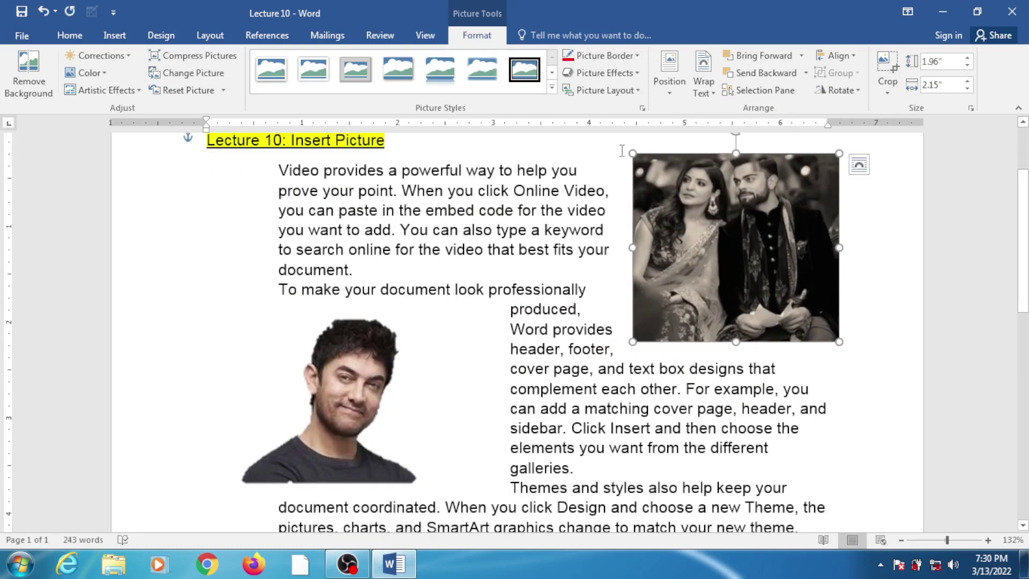
{"action": "left_click_drag", "start_coordinate": [363, 362], "coordinate": [484, 370]}
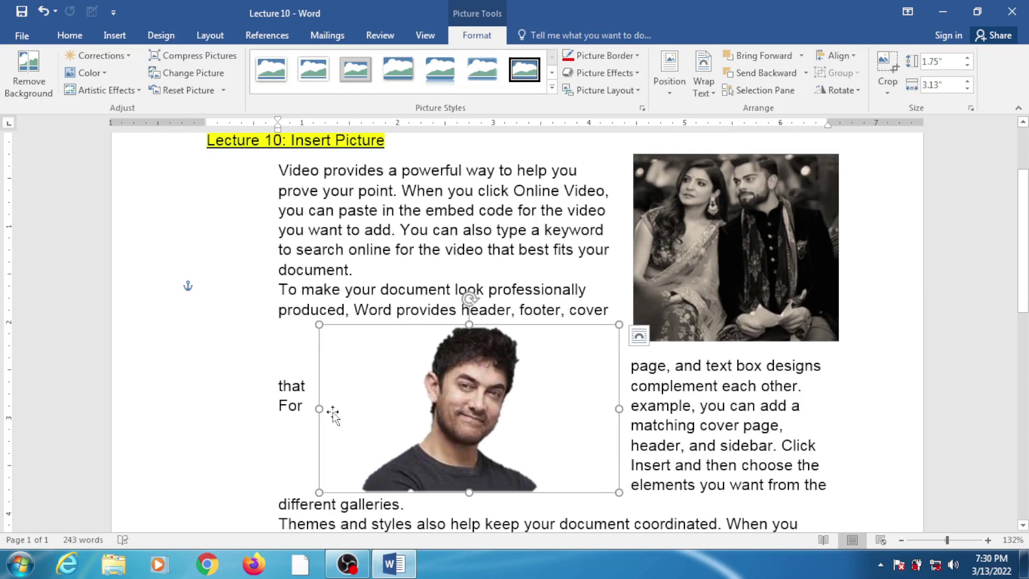
{"action": "mouse_move", "coordinate": [459, 422]}
{"action": "left_mouse_down"}
{"action": "mouse_move", "coordinate": [623, 444]}
{"action": "mouse_move", "coordinate": [399, 433]}
{"action": "left_mouse_up"}
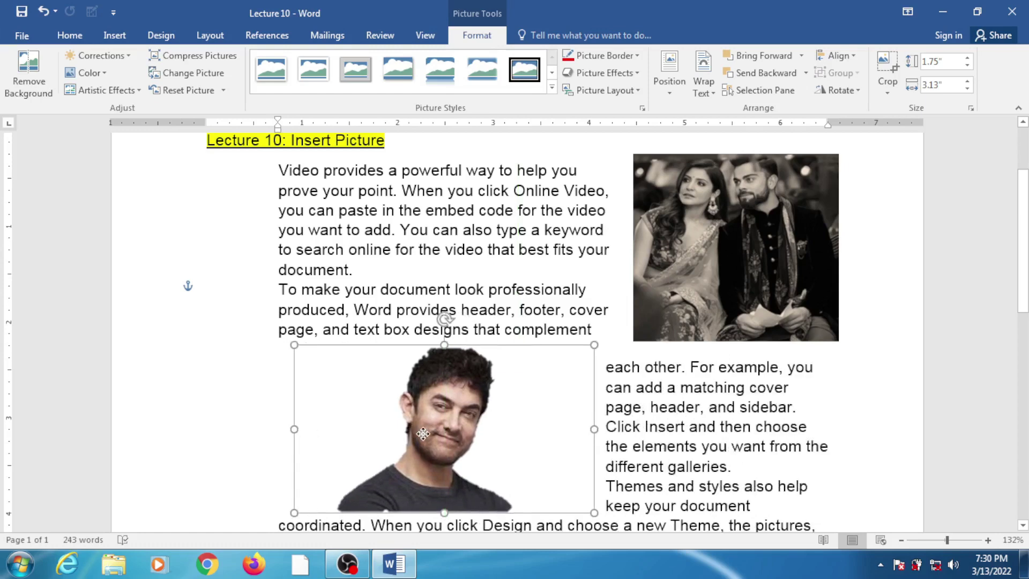
Step: Give the portrait Tight wrapping and position it mid-column in the third paragraph
{"action": "left_click", "coordinate": [703, 89]}
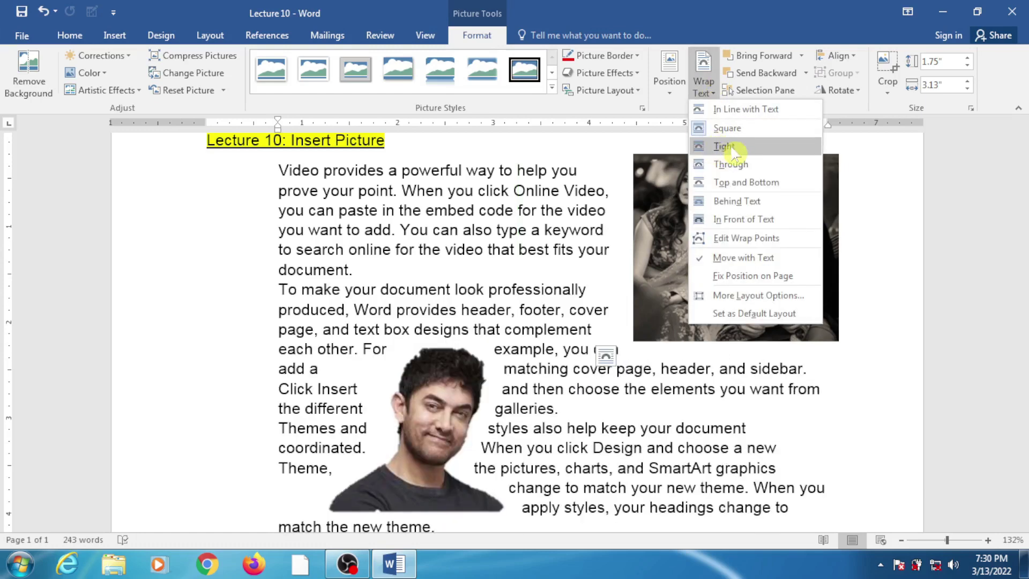
{"action": "left_click", "coordinate": [723, 146]}
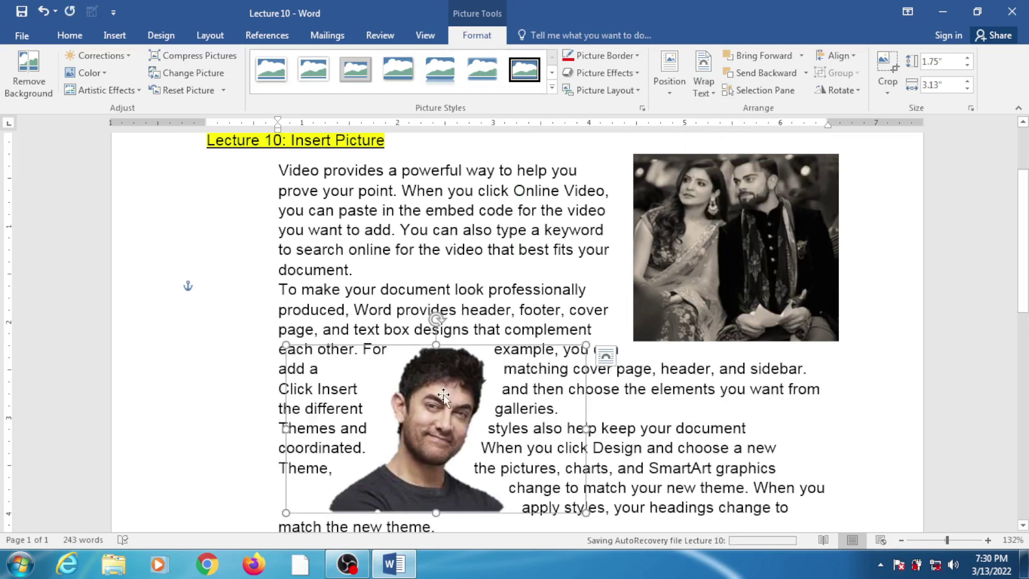
{"action": "mouse_move", "coordinate": [443, 378]}
{"action": "left_mouse_down"}
{"action": "mouse_move", "coordinate": [401, 377]}
{"action": "mouse_move", "coordinate": [486, 377]}
{"action": "mouse_move", "coordinate": [519, 424]}
{"action": "left_mouse_up"}
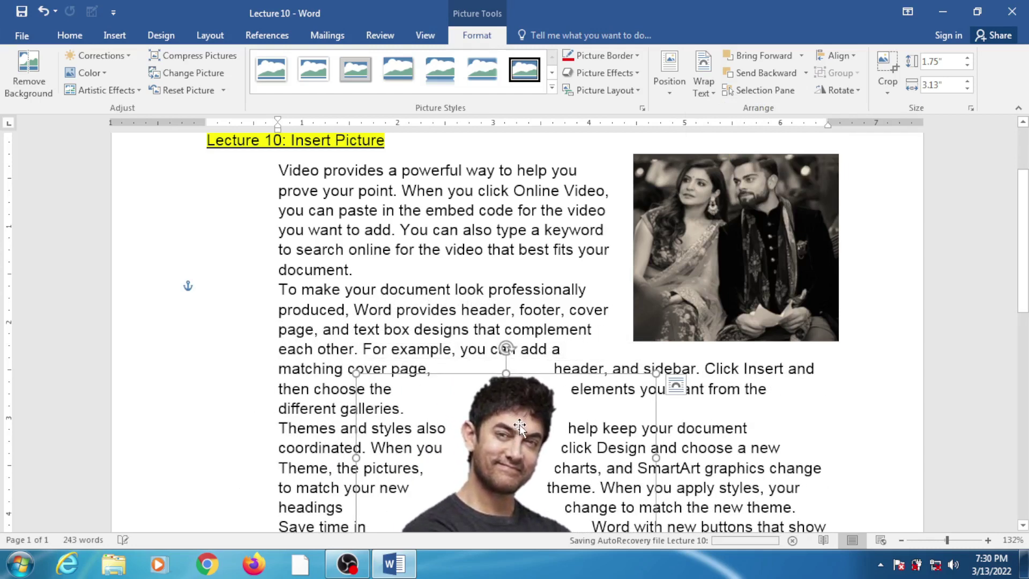
{"action": "scroll", "coordinate": [519, 424], "scroll_direction": "down", "scroll_amount": 3}
{"action": "left_click_drag", "start_coordinate": [504, 345], "coordinate": [514, 370]}
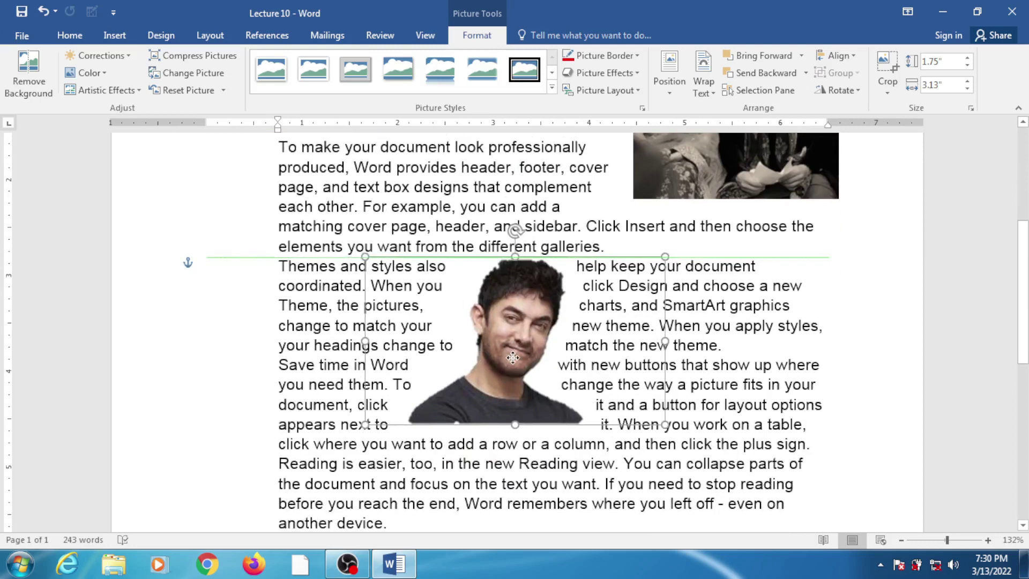
{"action": "left_click", "coordinate": [200, 314]}
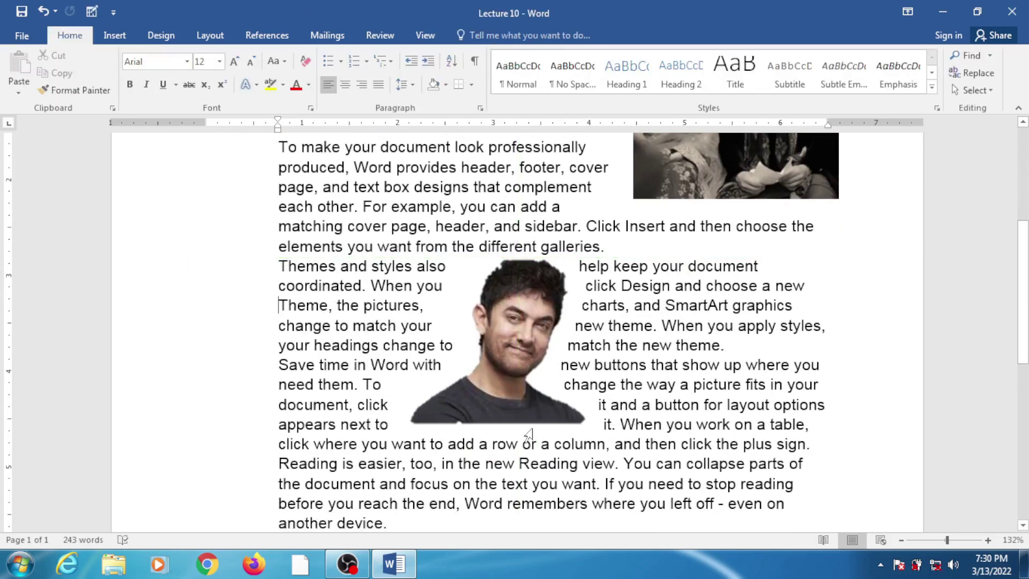
Step: Enlarge the portrait from its corner handle
{"action": "scroll", "coordinate": [536, 424], "scroll_direction": "up", "scroll_amount": 1}
{"action": "left_click", "coordinate": [540, 407]}
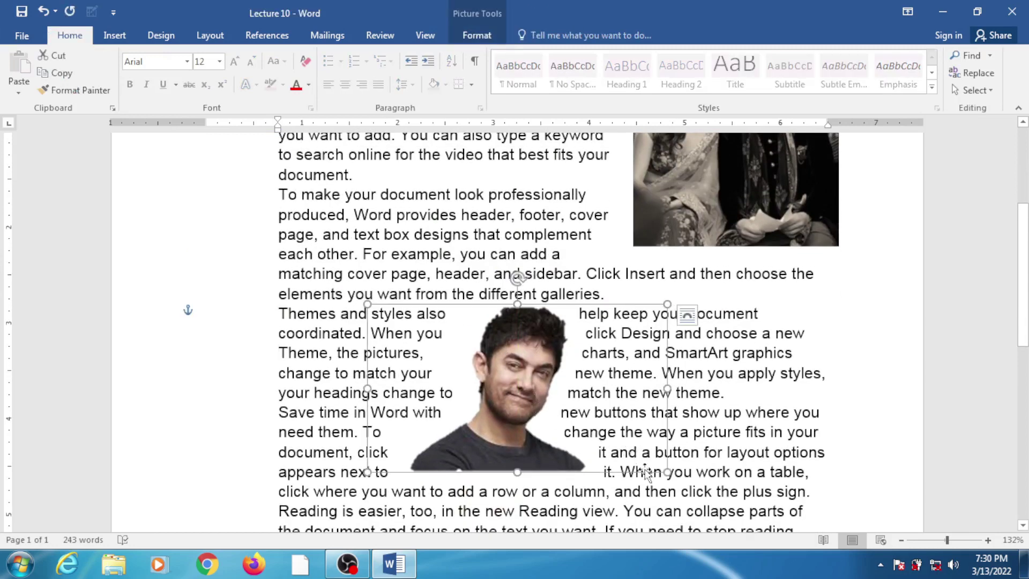
{"action": "left_click_drag", "start_coordinate": [667, 470], "coordinate": [677, 440]}
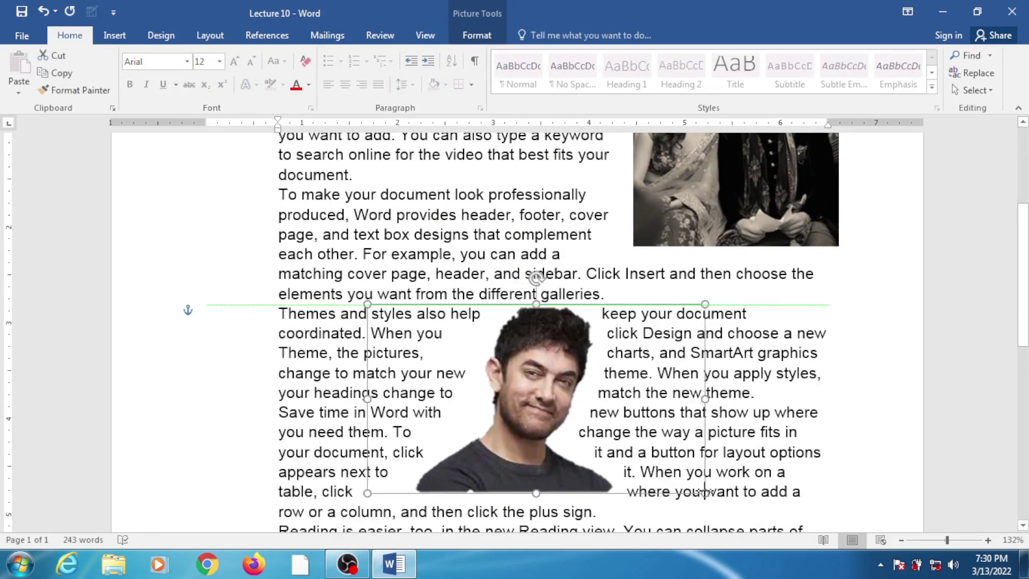
{"action": "scroll", "coordinate": [616, 332], "scroll_direction": "up", "scroll_amount": 2}
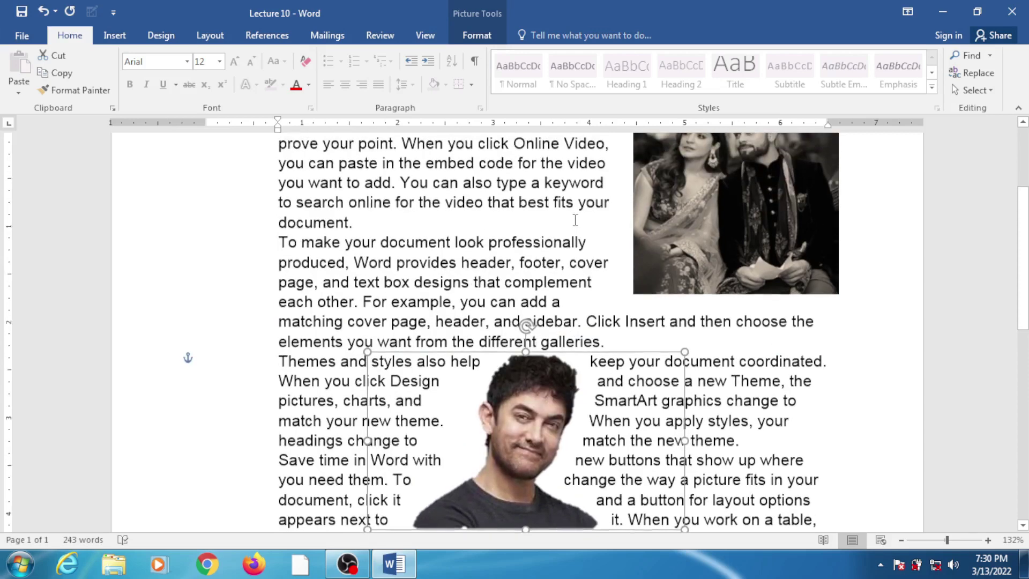
{"action": "left_click", "coordinate": [758, 265]}
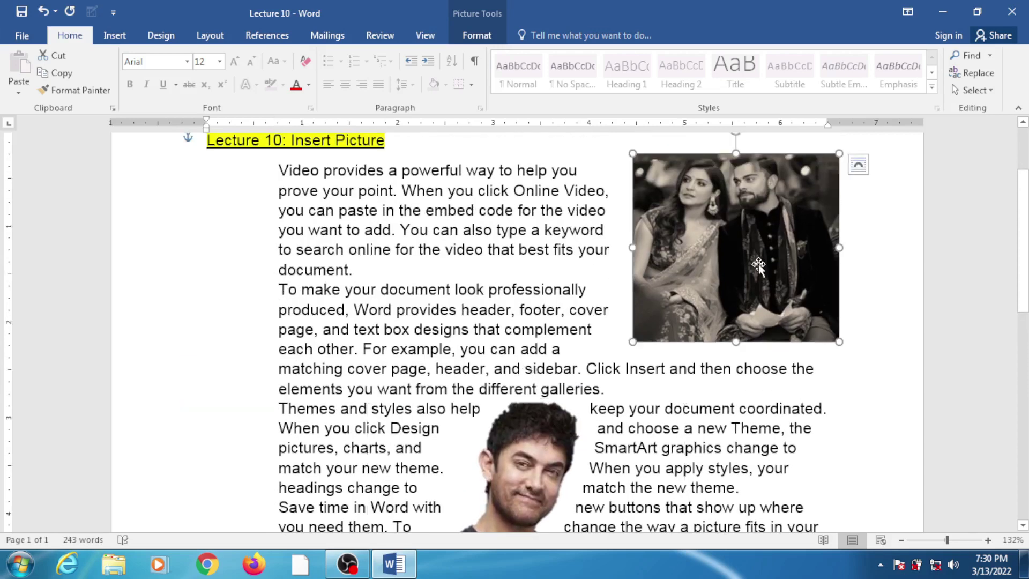
Step: Shrink the couple photo from its corner handle
{"action": "left_click", "coordinate": [482, 36]}
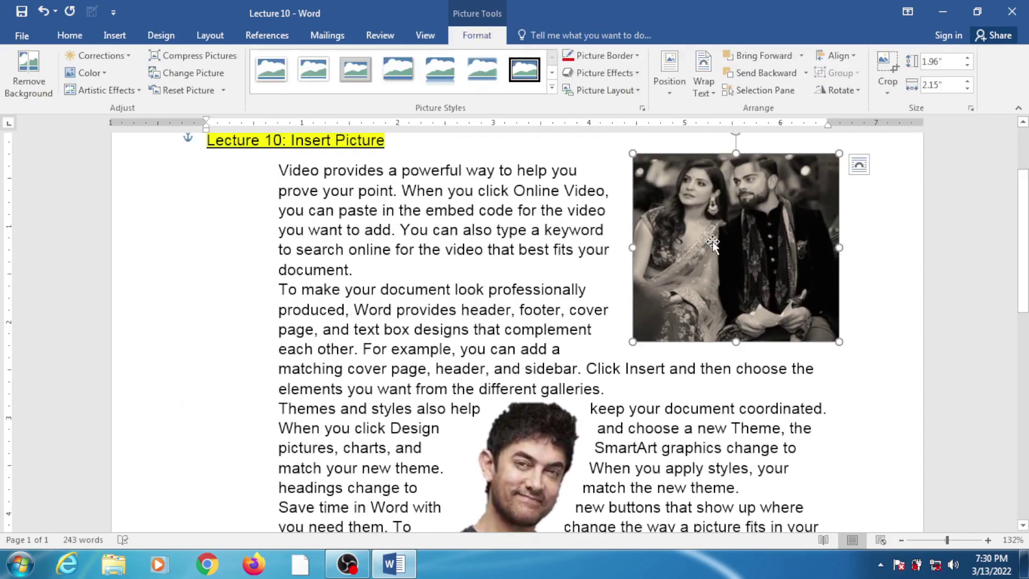
{"action": "mouse_move", "coordinate": [840, 342]}
{"action": "left_mouse_down"}
{"action": "mouse_move", "coordinate": [784, 297]}
{"action": "mouse_move", "coordinate": [796, 324]}
{"action": "left_mouse_up"}
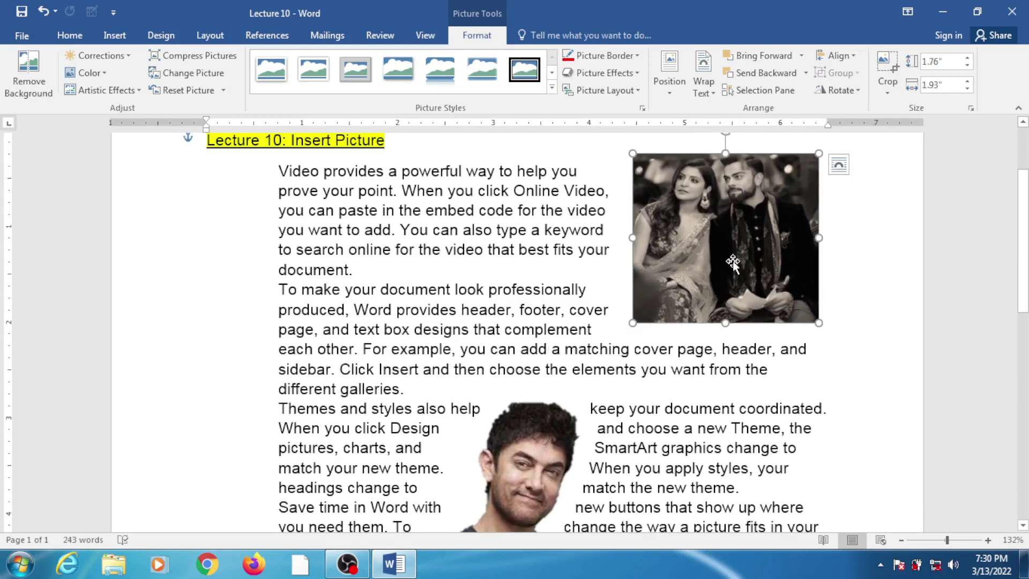
{"action": "left_click", "coordinate": [703, 86]}
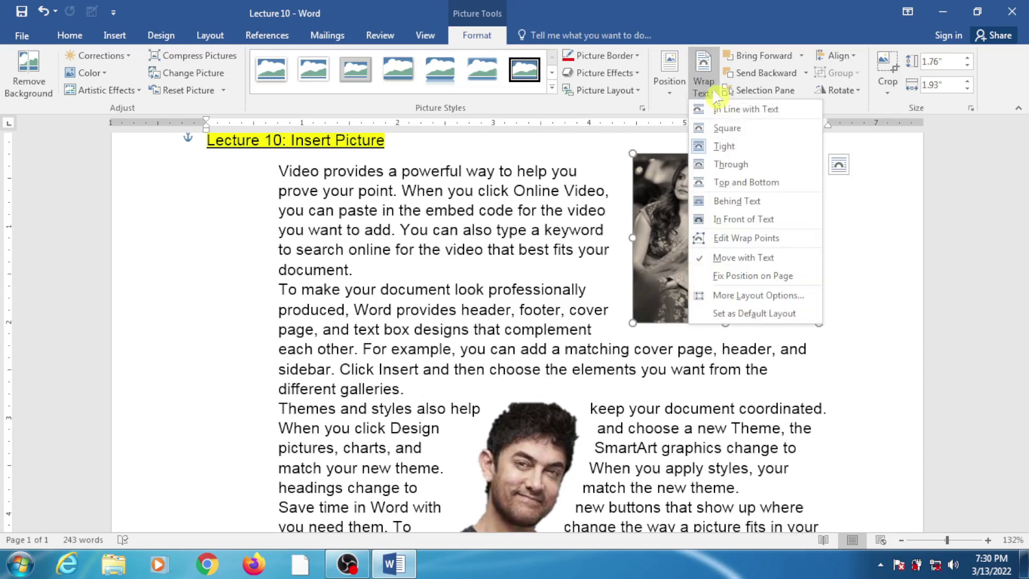
{"action": "left_click", "coordinate": [658, 257]}
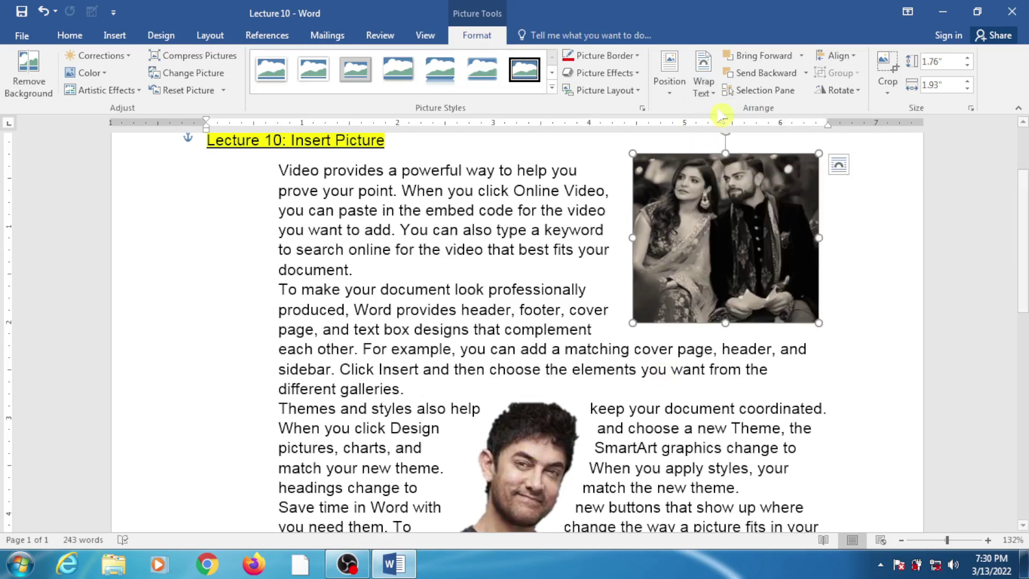
Step: Show the Selection Pane, let the couple photo overlap the text, and move the portrait lower
{"action": "left_click", "coordinate": [727, 94]}
{"action": "left_click", "coordinate": [704, 85]}
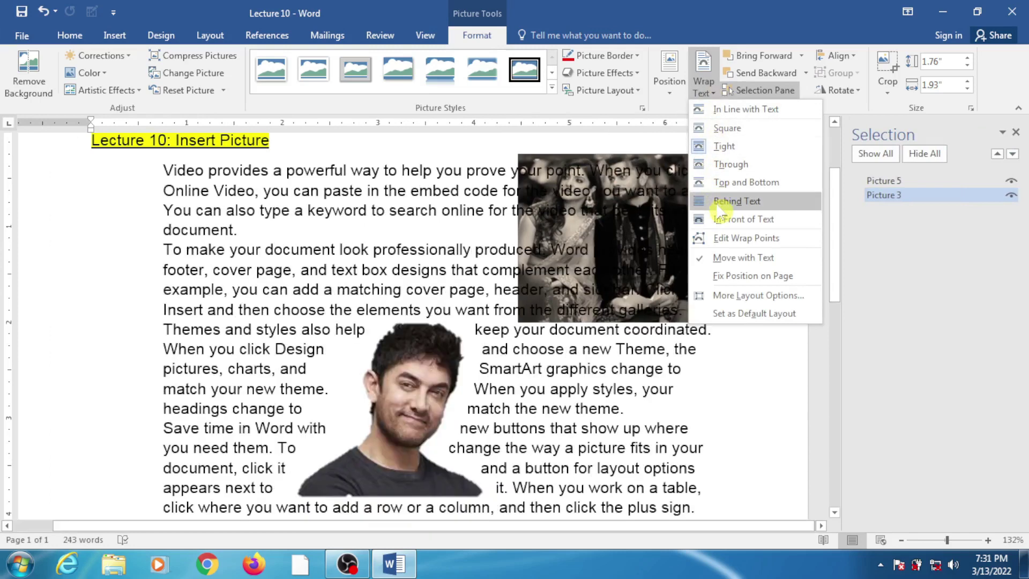
{"action": "left_click", "coordinate": [720, 217]}
{"action": "scroll", "coordinate": [402, 322], "scroll_direction": "down", "scroll_amount": 2}
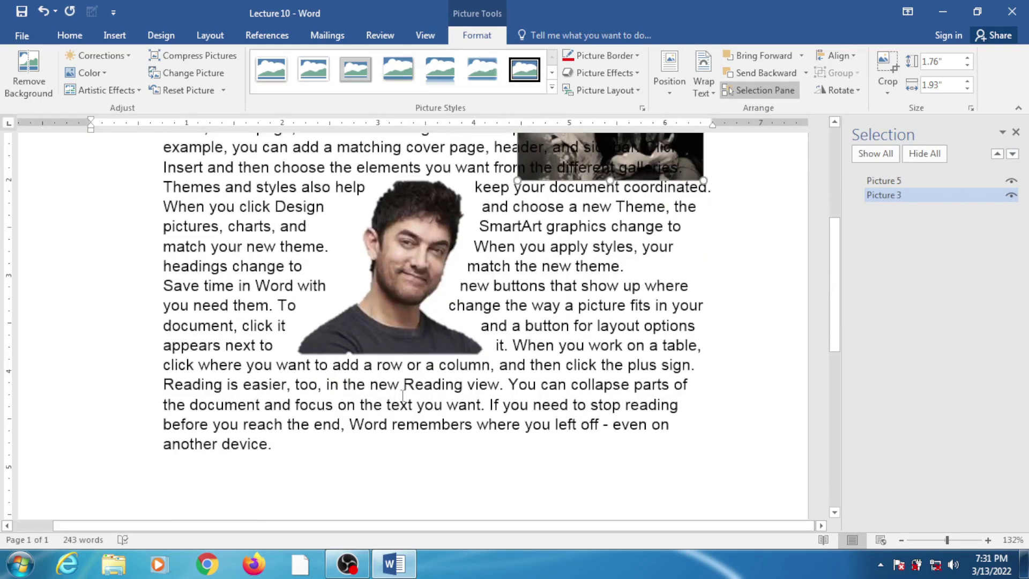
{"action": "left_click_drag", "start_coordinate": [402, 322], "coordinate": [461, 380]}
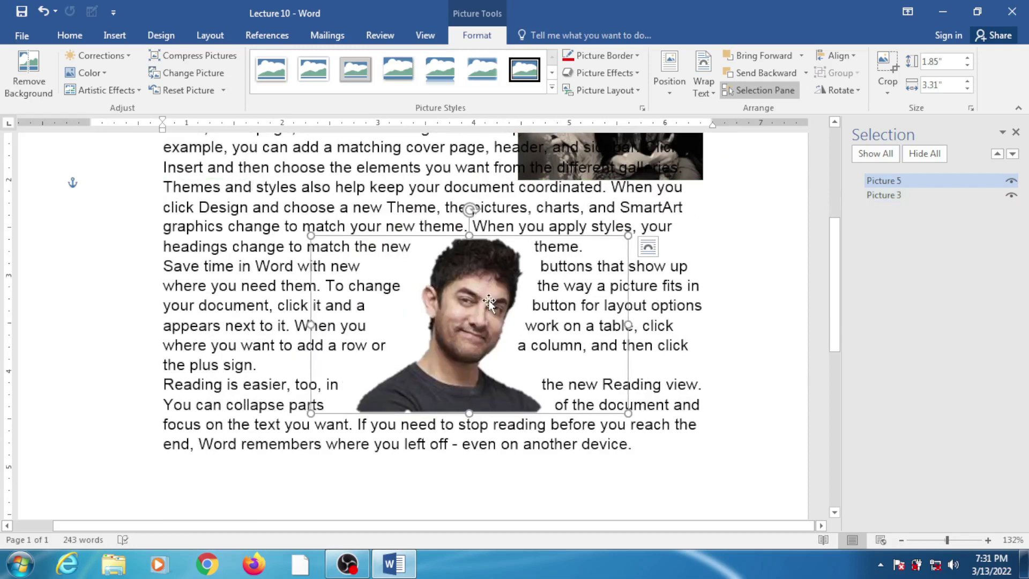
Step: Set the couple photo's text wrapping to Square so text flows beside it
{"action": "scroll", "coordinate": [646, 268], "scroll_direction": "up", "scroll_amount": 3}
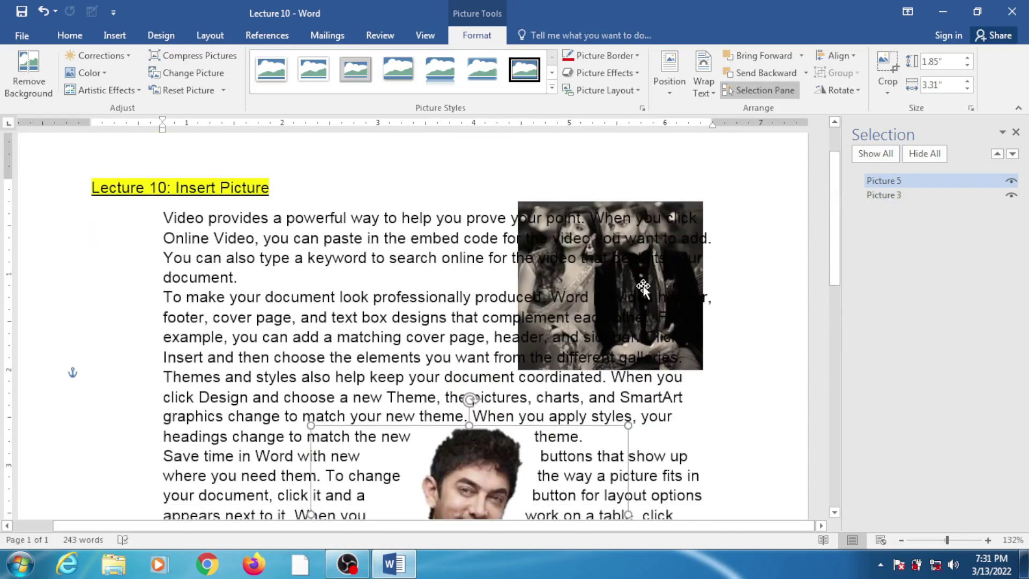
{"action": "left_click", "coordinate": [642, 284]}
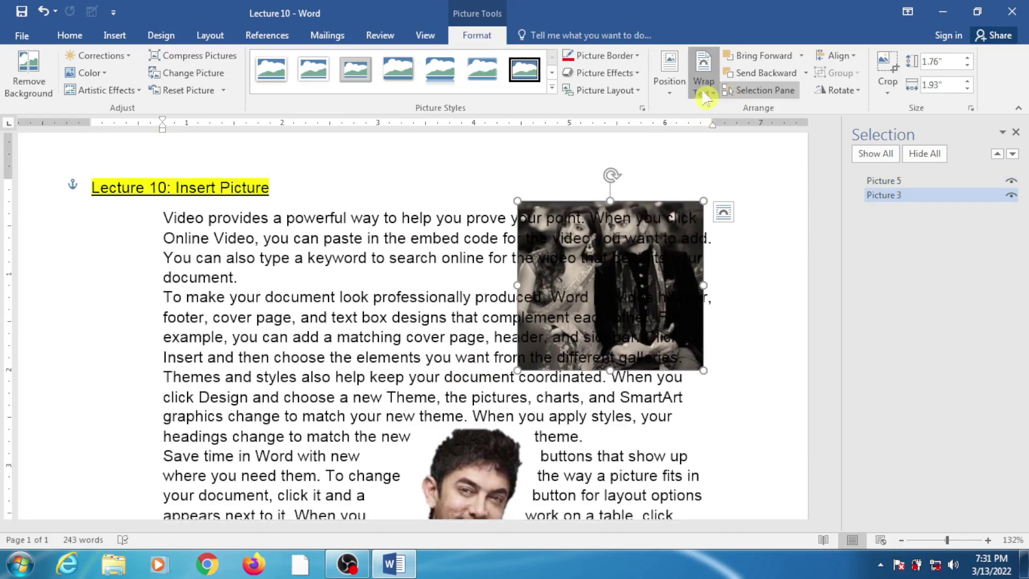
{"action": "left_click", "coordinate": [704, 88]}
{"action": "left_click", "coordinate": [726, 128]}
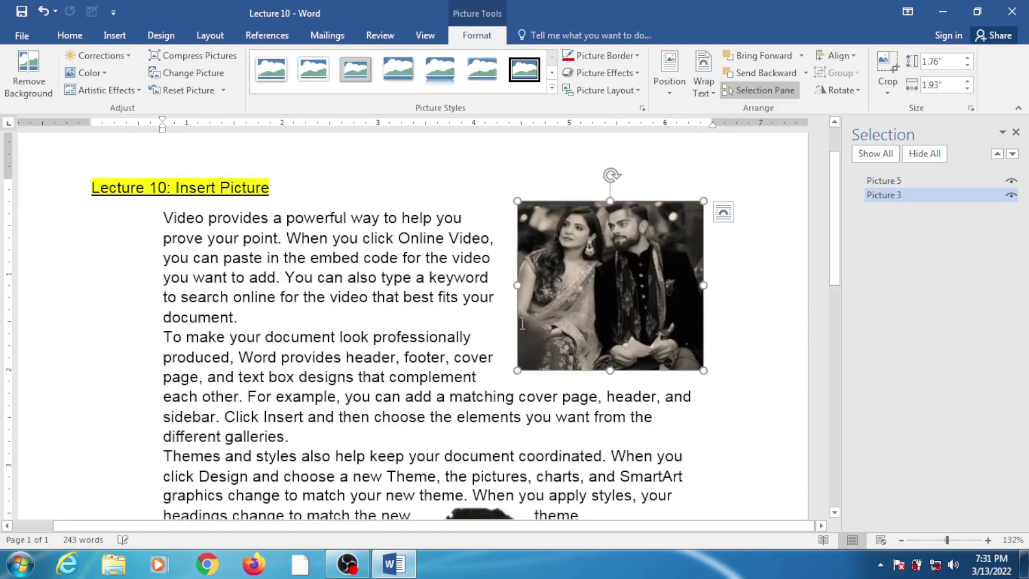
{"action": "scroll", "coordinate": [521, 323], "scroll_direction": "down", "scroll_amount": 3}
{"action": "left_click", "coordinate": [482, 438]}
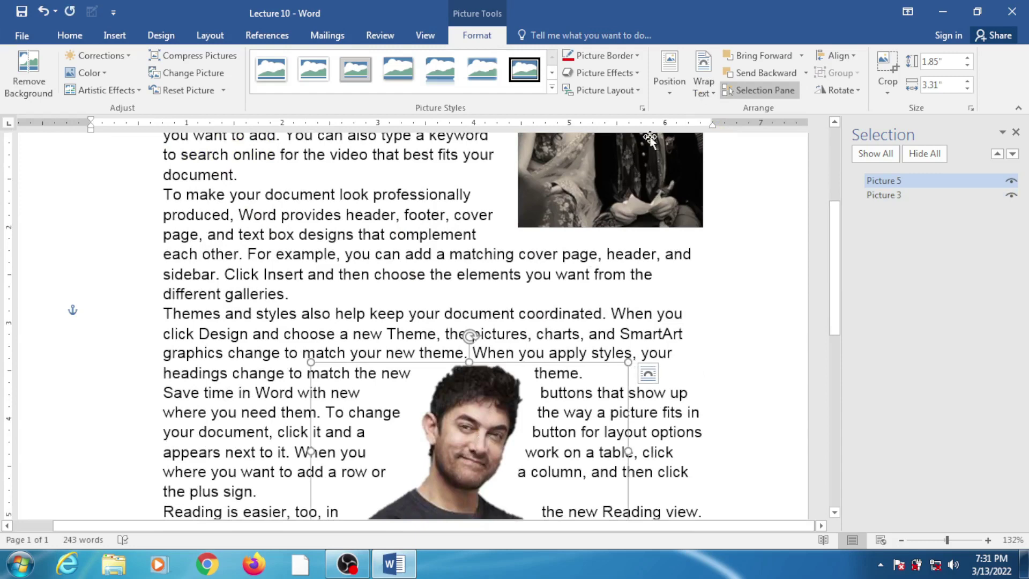
Step: Put the portrait behind the text and enlarge it to 3.25" × 5.81"
{"action": "left_click", "coordinate": [703, 85]}
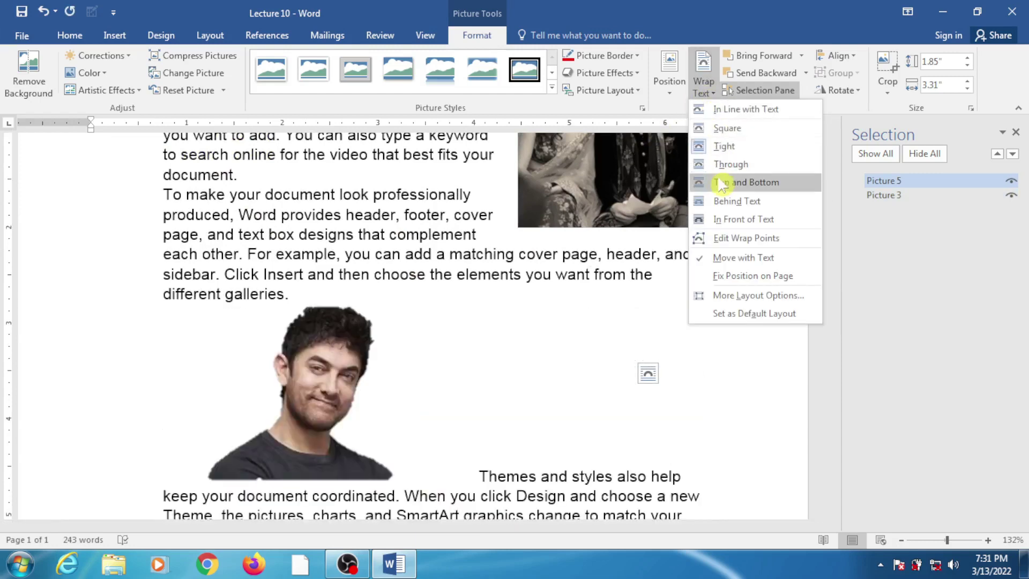
{"action": "left_click", "coordinate": [737, 201]}
{"action": "scroll", "coordinate": [497, 349], "scroll_direction": "down", "scroll_amount": 2}
{"action": "scroll", "coordinate": [497, 350], "scroll_direction": "down", "scroll_amount": 1}
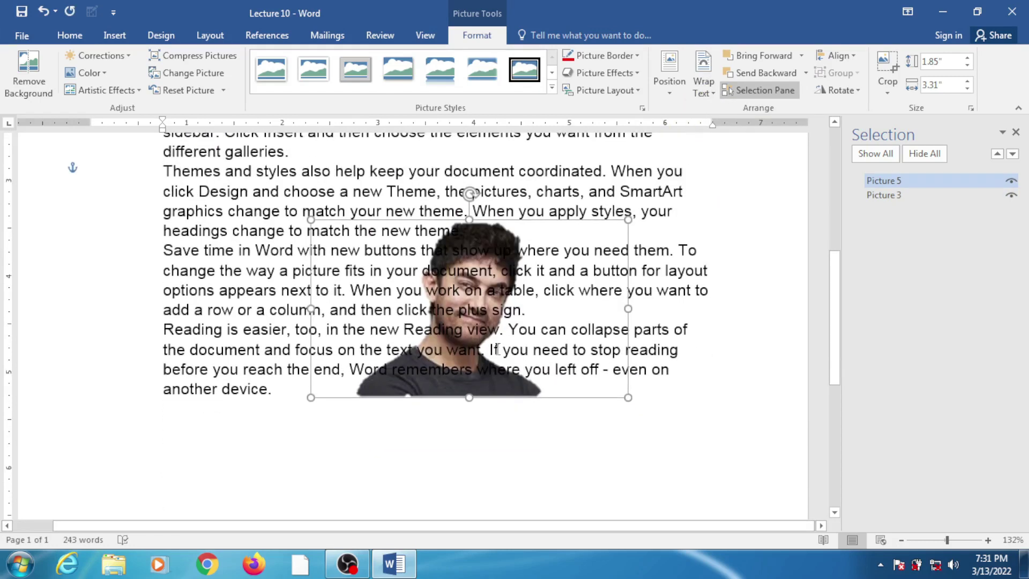
{"action": "left_click_drag", "start_coordinate": [311, 220], "coordinate": [220, 128]}
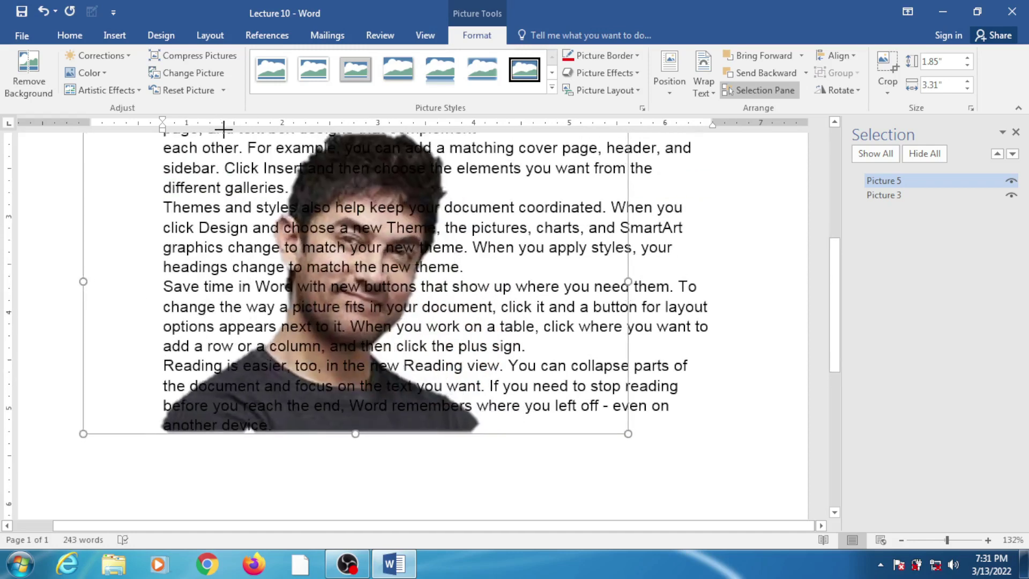
{"action": "scroll", "coordinate": [294, 153], "scroll_direction": "up", "scroll_amount": 1}
{"action": "left_click_drag", "start_coordinate": [294, 151], "coordinate": [369, 190]}
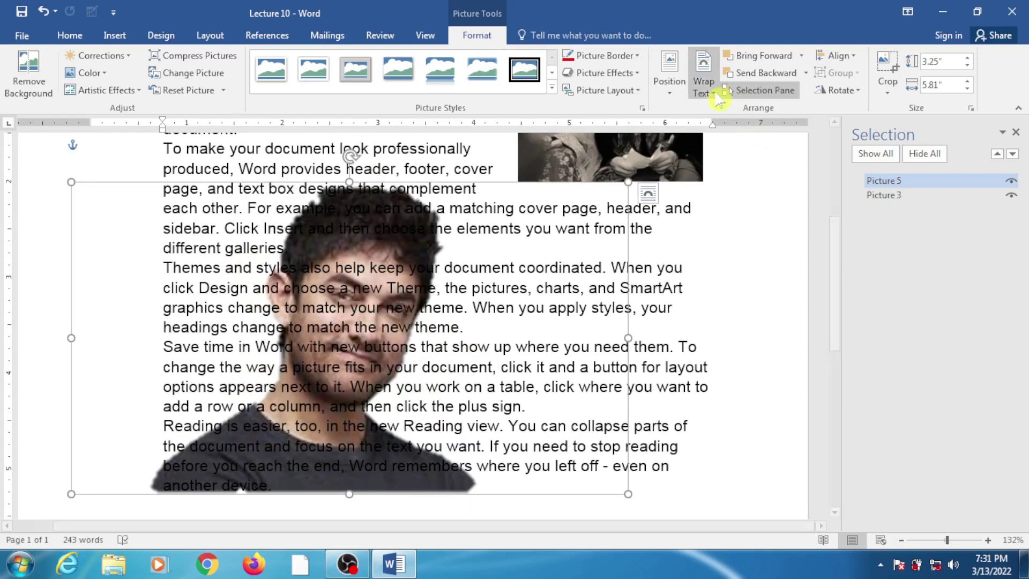
Step: Bring the portrait in front of the text and nudge it up and right
{"action": "left_click", "coordinate": [704, 86]}
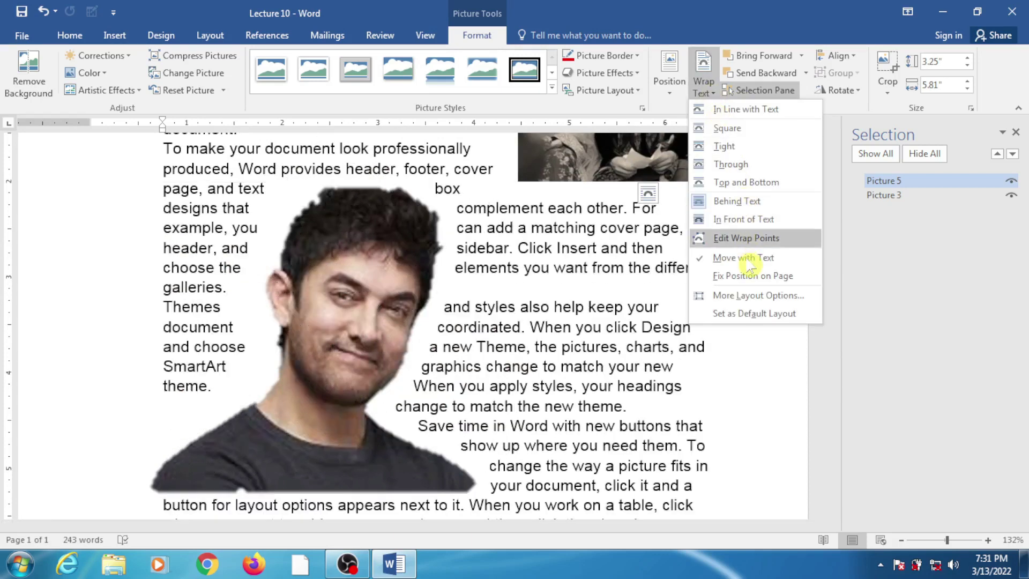
{"action": "left_click", "coordinate": [749, 221]}
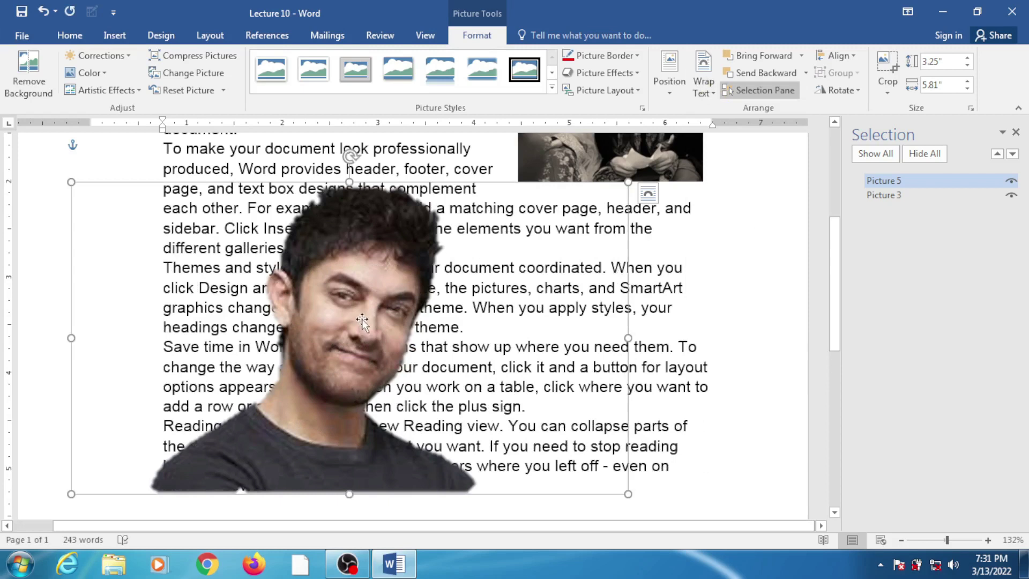
{"action": "mouse_move", "coordinate": [362, 320]}
{"action": "left_mouse_down"}
{"action": "mouse_move", "coordinate": [384, 266]}
{"action": "mouse_move", "coordinate": [387, 308]}
{"action": "left_mouse_up"}
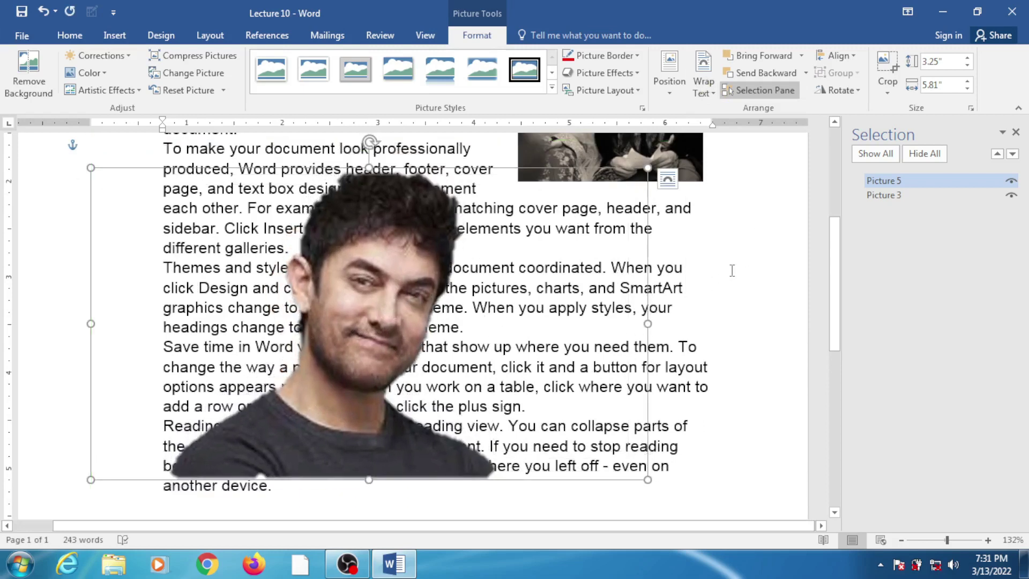